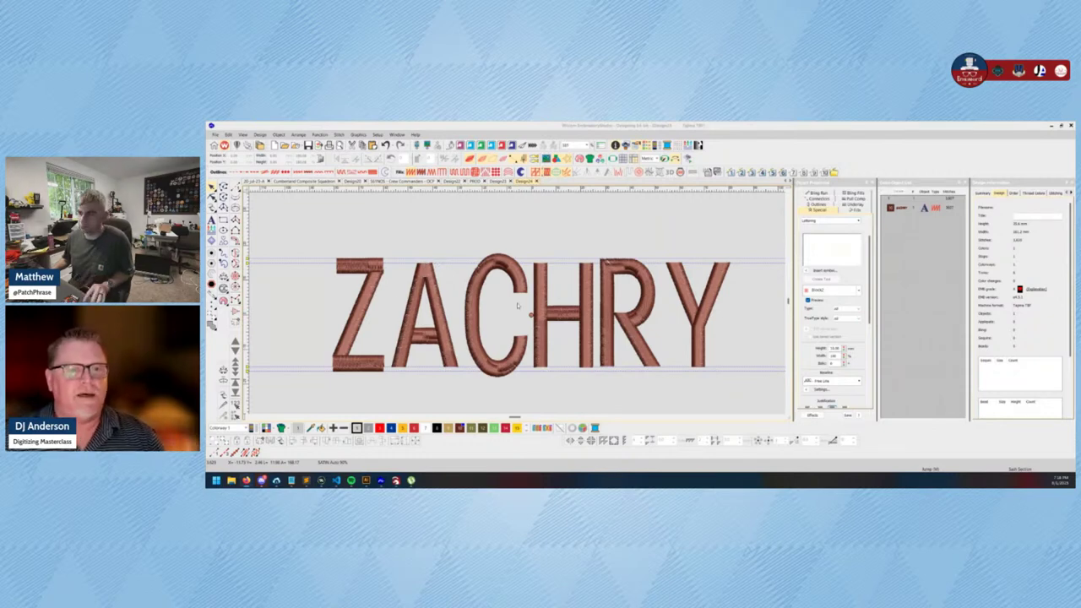
# Step: Digitize a straight green run-stitch line along the upper guide, from beside the Z across the A to the C
pyautogui.scroll(2, 518, 306)
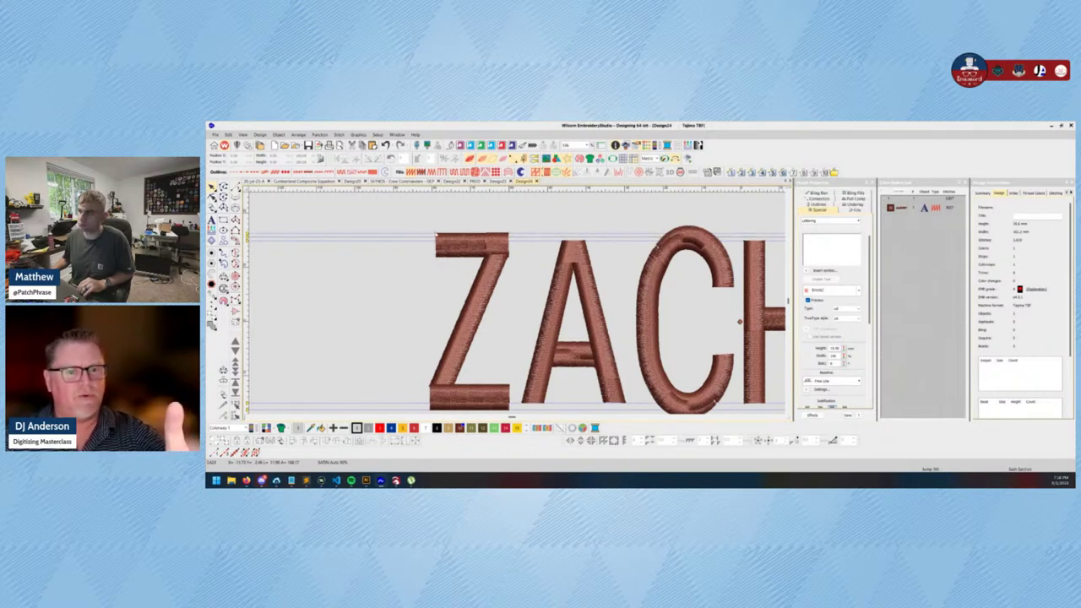
pyautogui.scroll(3, 517, 304)
pyautogui.scroll(1, 513, 309)
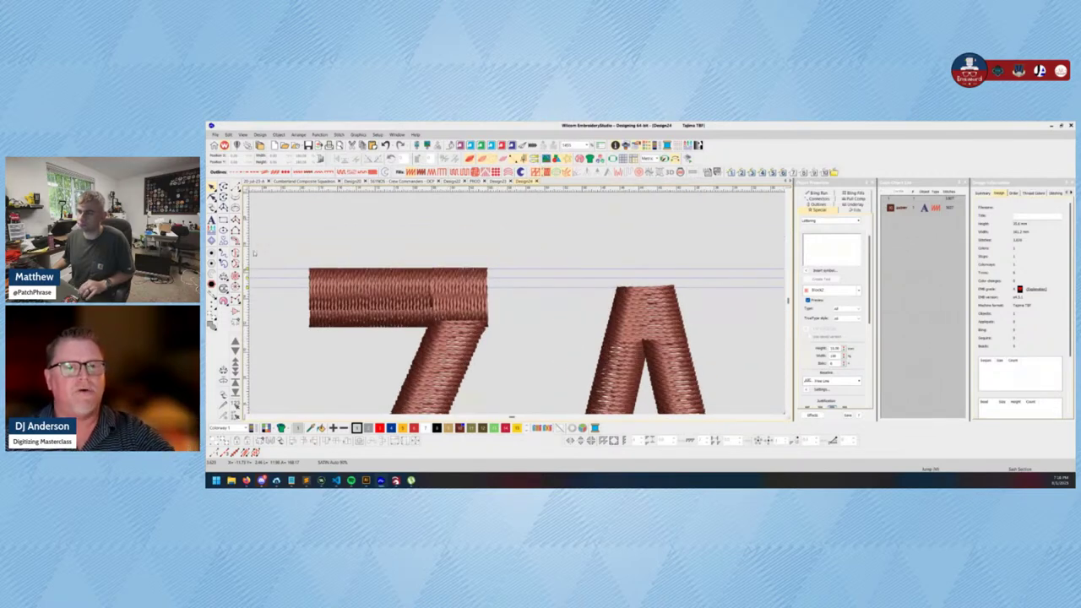
pyautogui.click(236, 187)
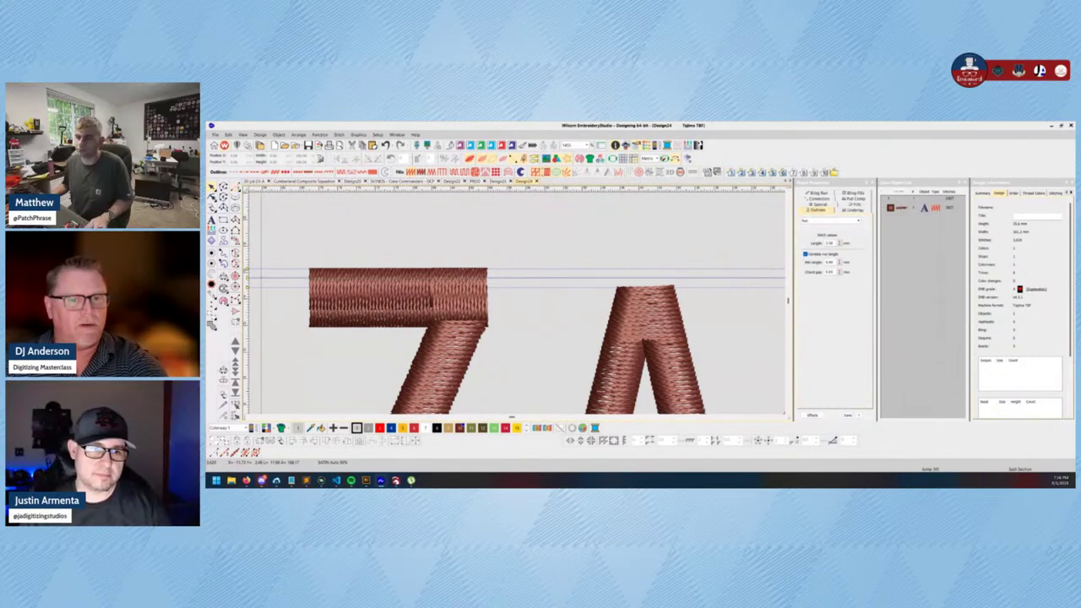
pyautogui.hscroll(3, 724, 275)
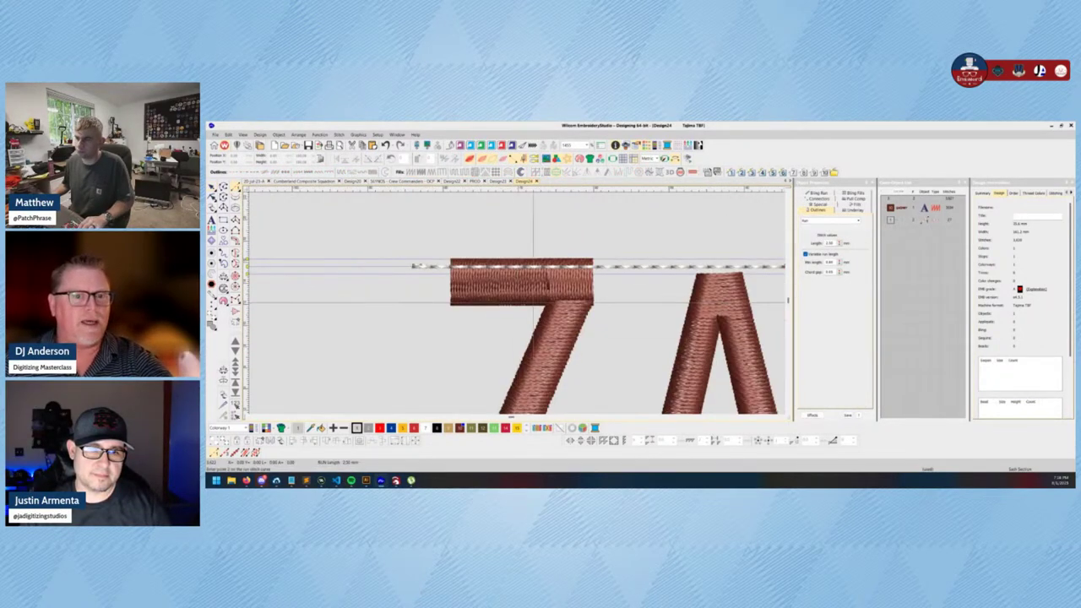
pyautogui.hscroll(-5, 558, 302)
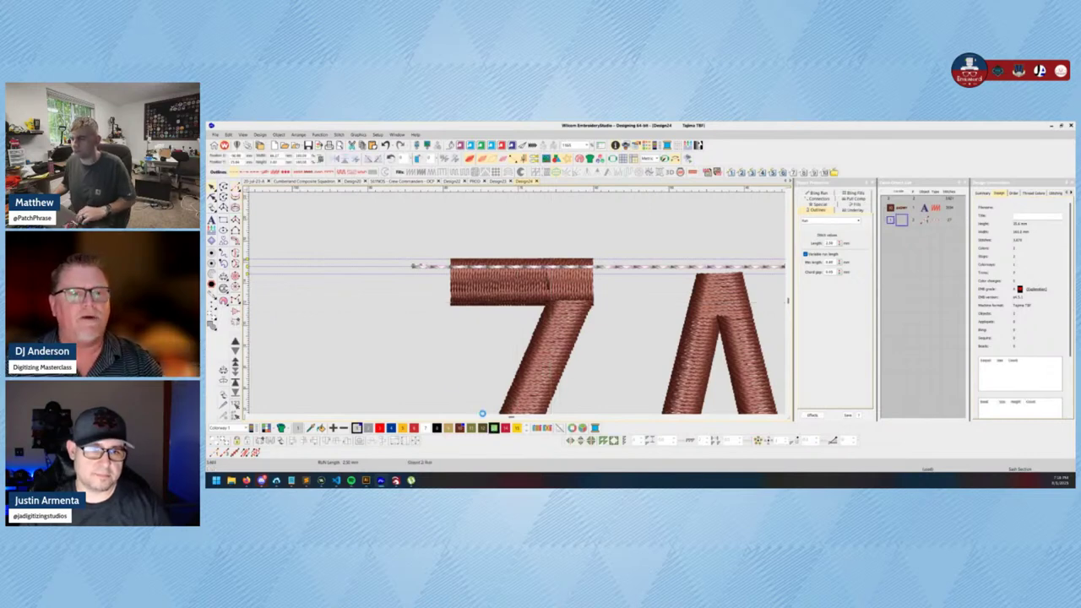
pyautogui.press('Return')
pyautogui.press('Escape')
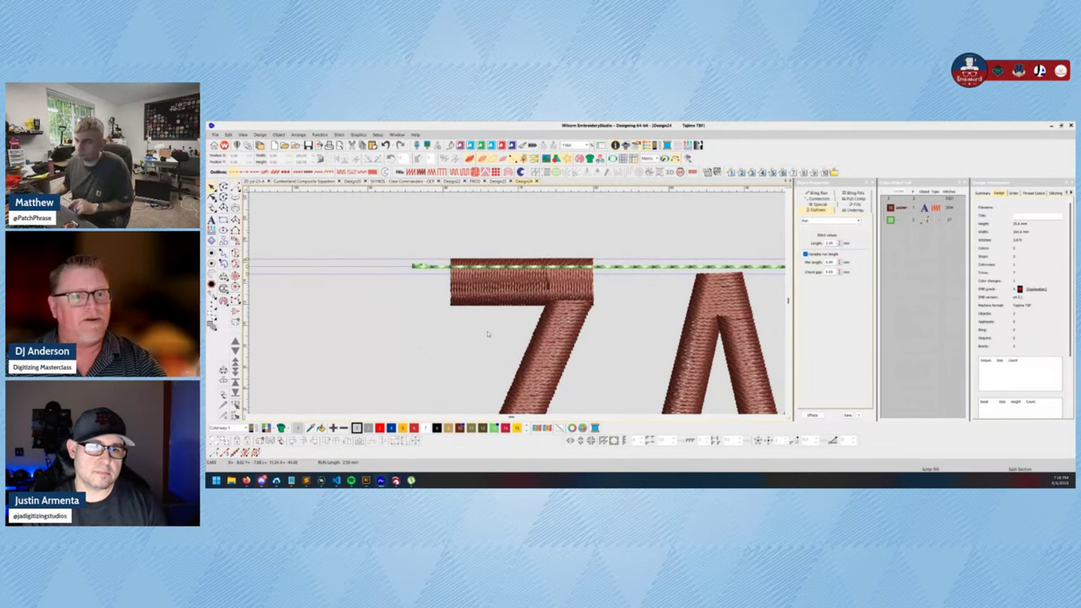
# Step: Break the name lettering into individual letters and slightly reduce the height of the C at its upper edge
pyautogui.scroll(-1, 532, 309)
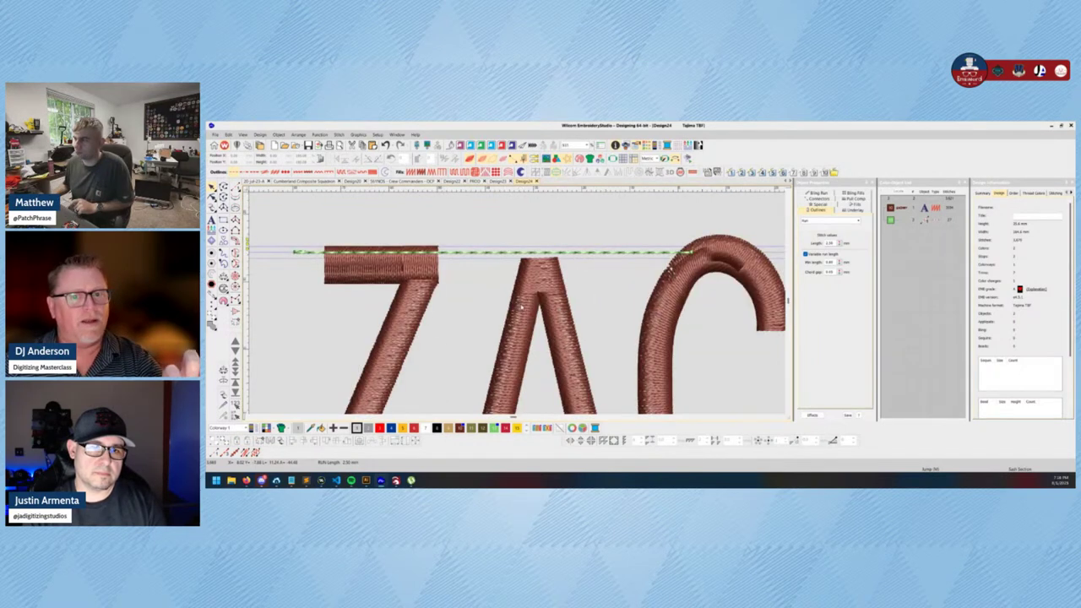
pyautogui.scroll(-1, 527, 309)
pyautogui.scroll(-1, 529, 309)
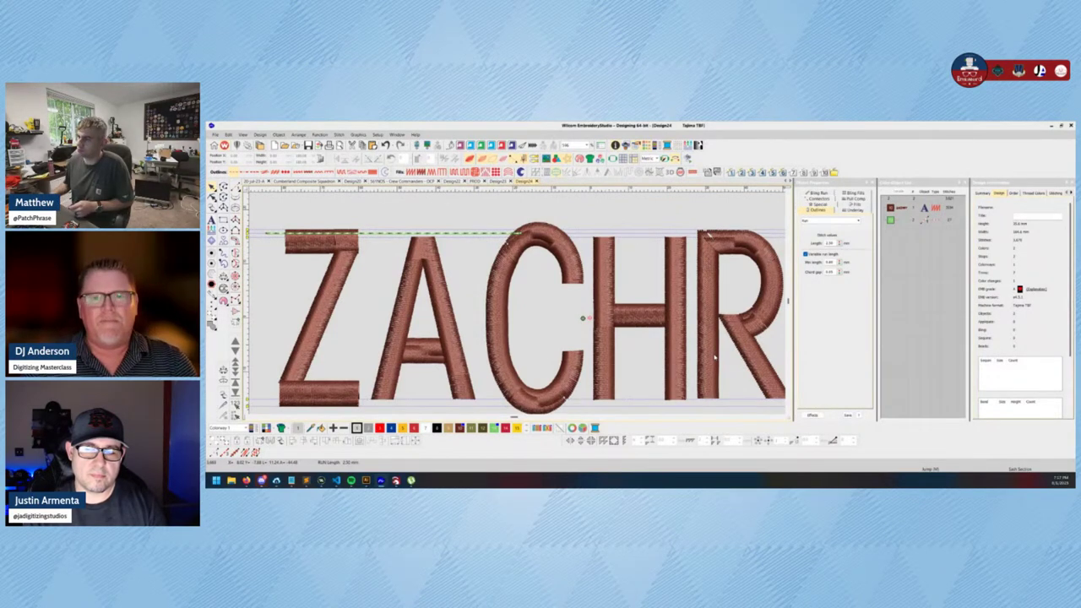
pyautogui.click(544, 232)
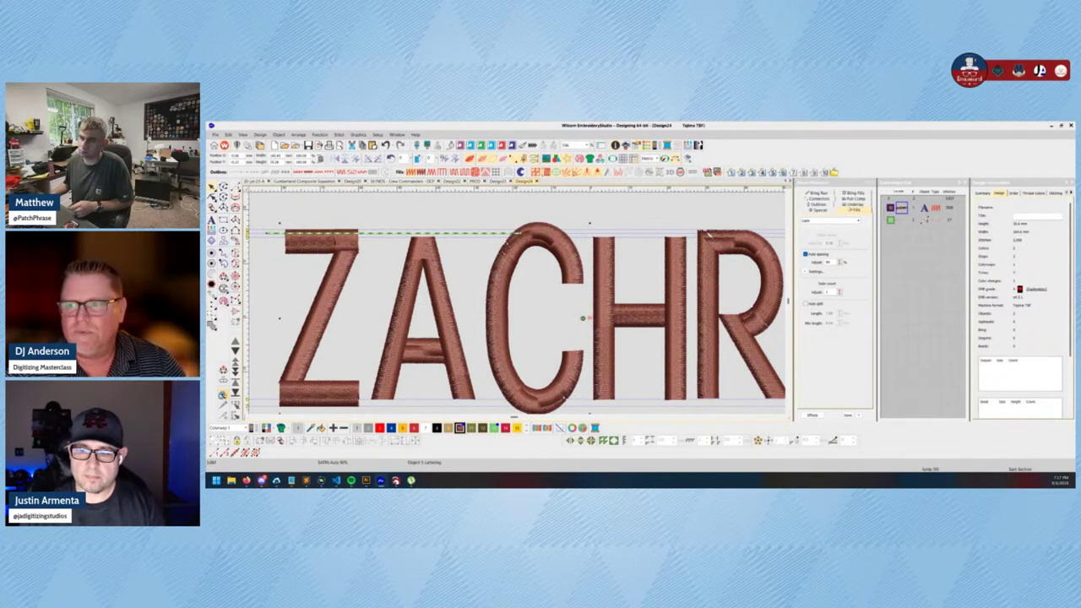
pyautogui.click(518, 253)
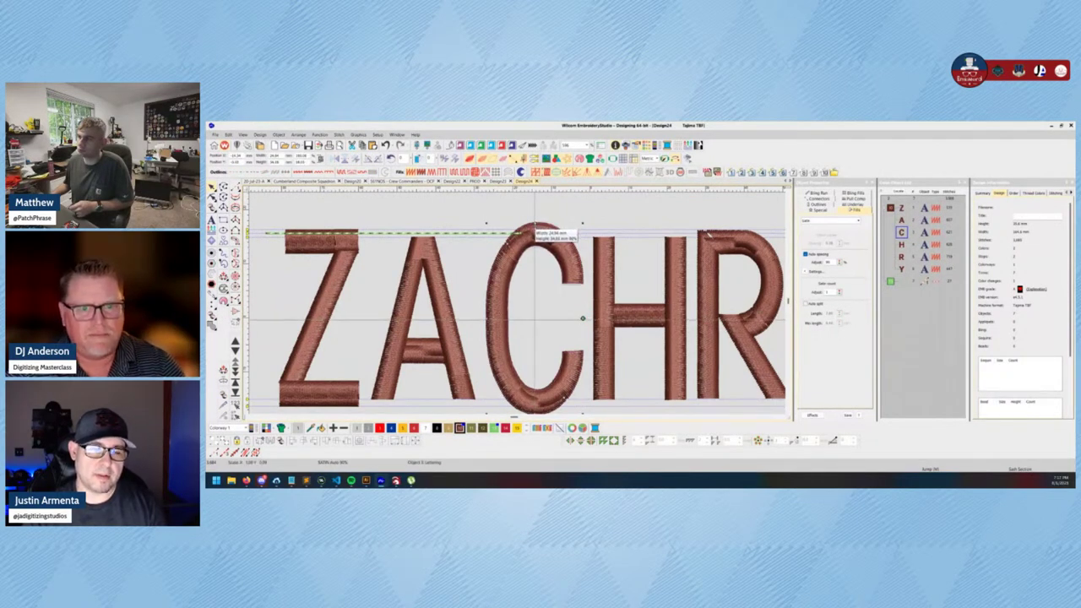
pyautogui.click(536, 207)
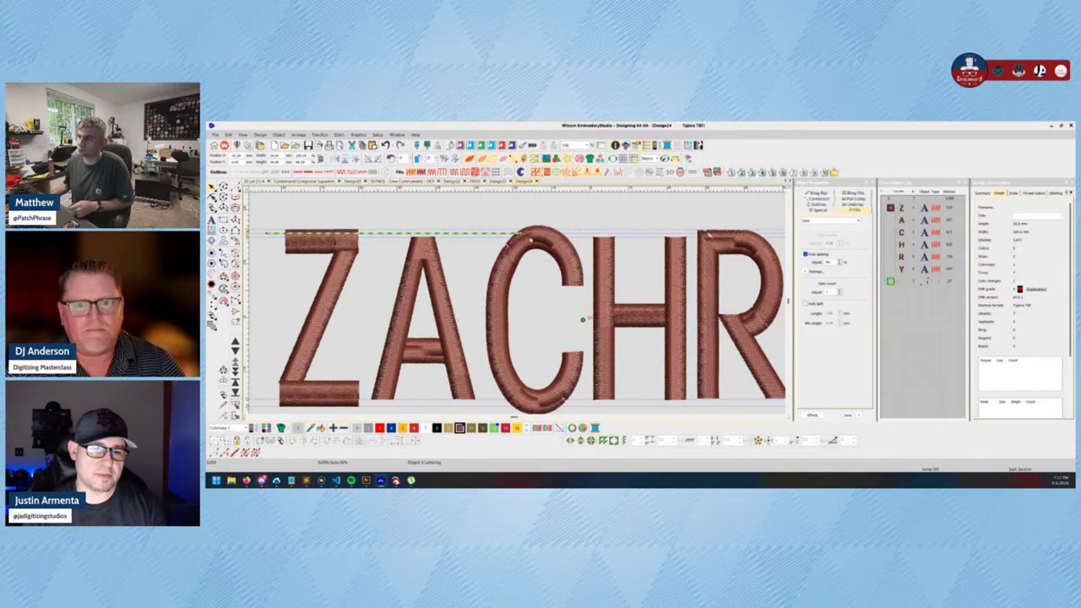
pyautogui.click(532, 236)
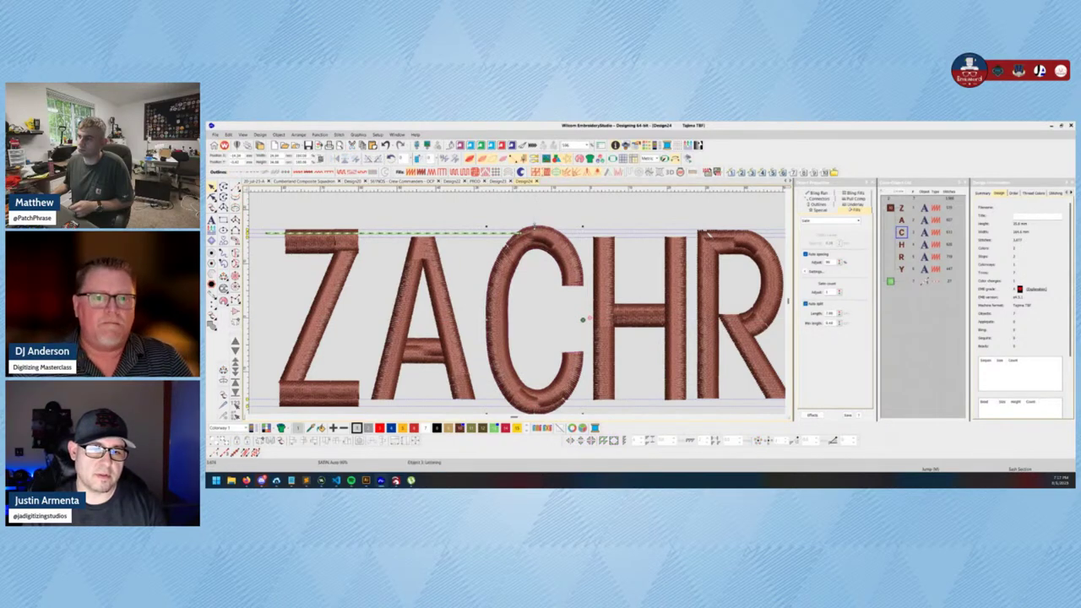
pyautogui.click(599, 229)
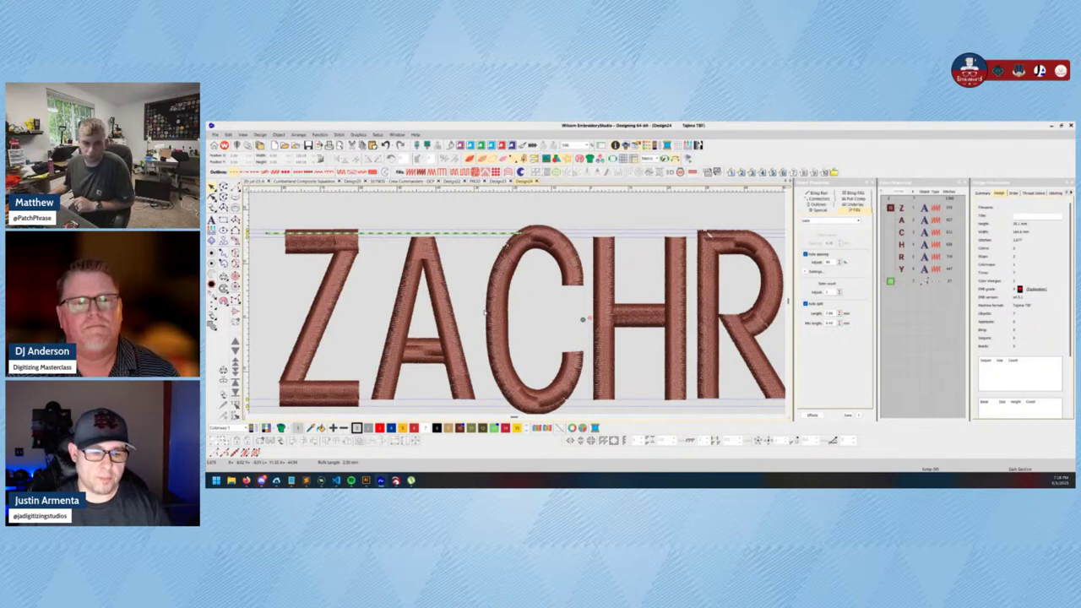
# Step: Switch to the browser and examine font samples, recommended size ranges and join methods throughout the Wilcom font appendix PDF
pyautogui.scroll(-1, 519, 293)
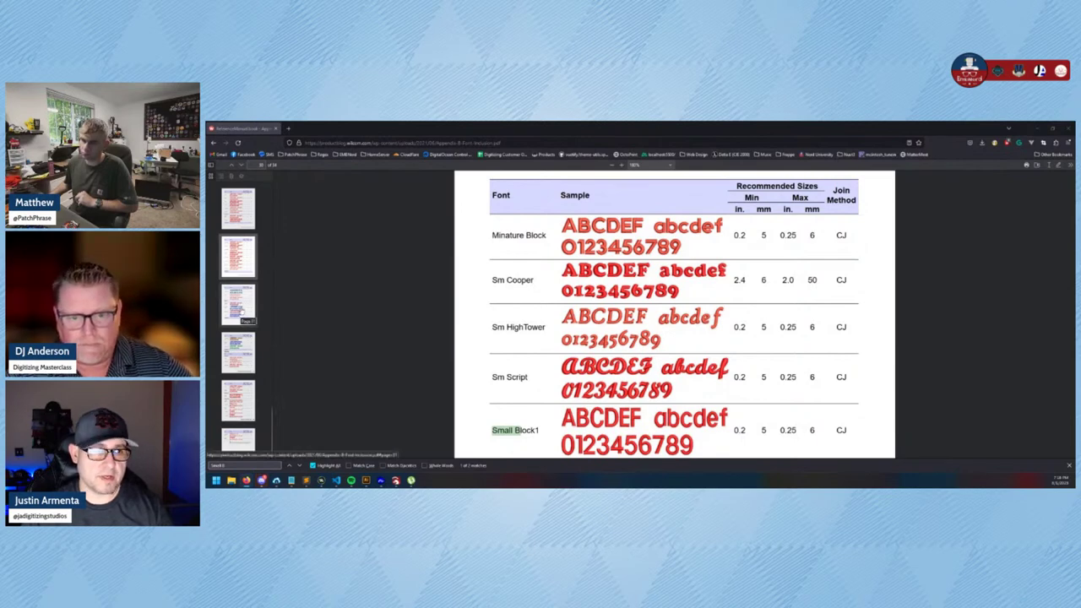
pyautogui.scroll(-5, 237, 230)
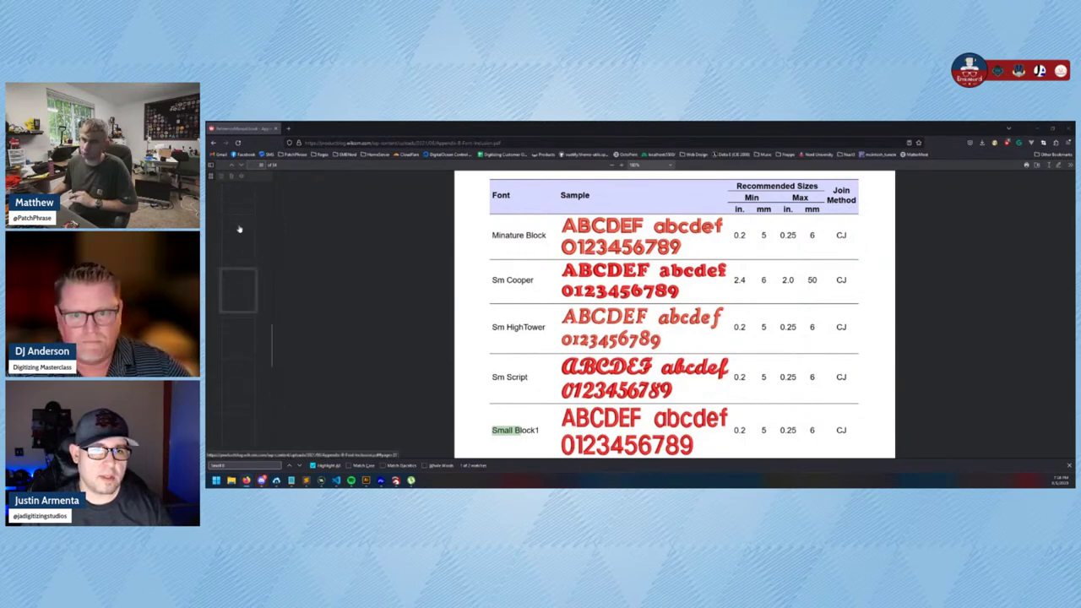
pyautogui.scroll(-5, 238, 253)
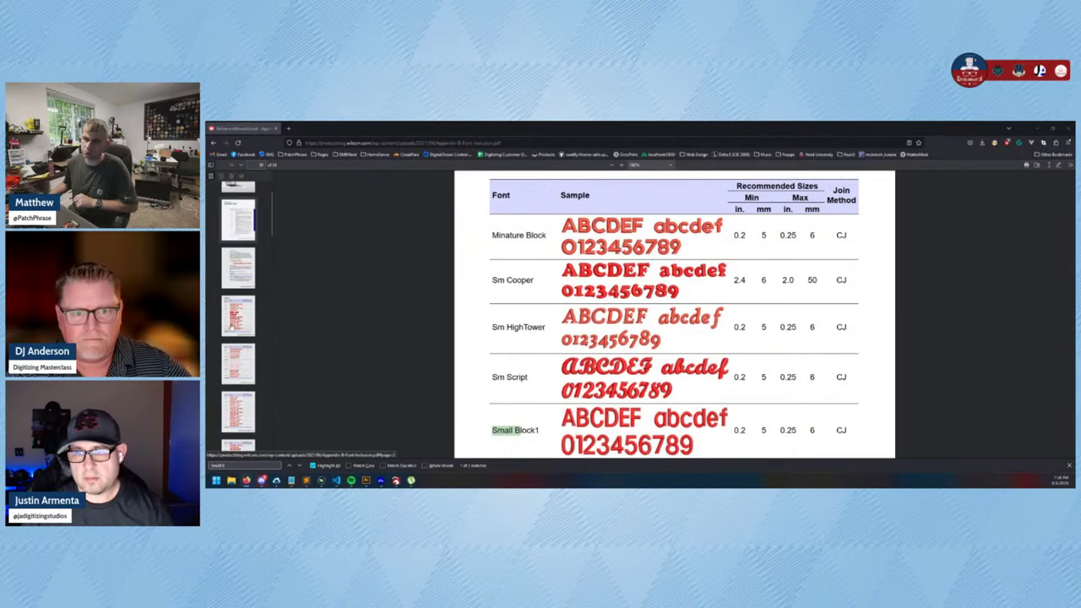
pyautogui.click(239, 372)
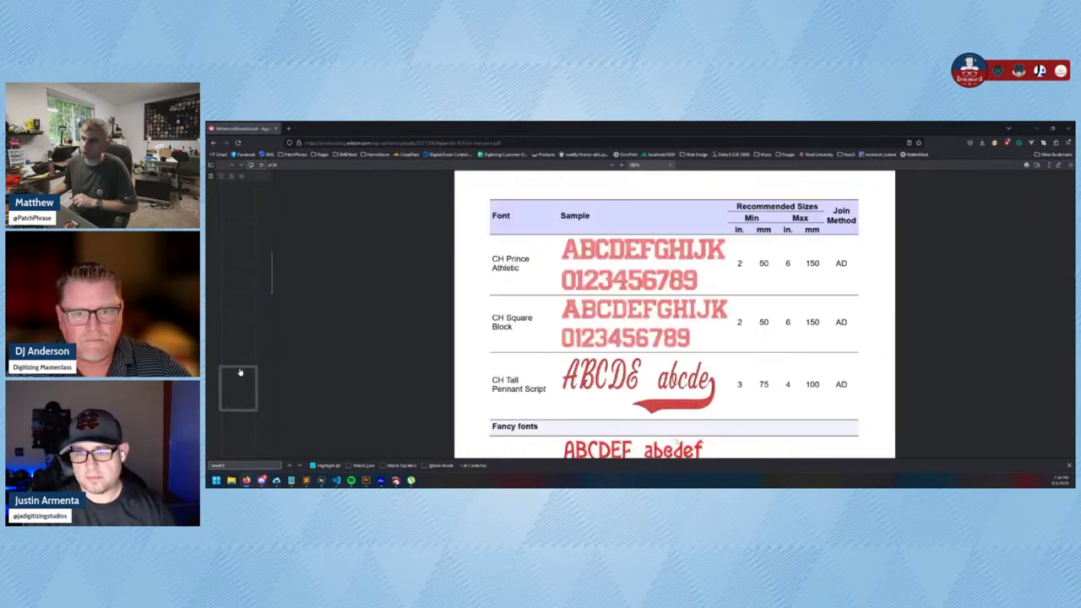
pyautogui.click(240, 372)
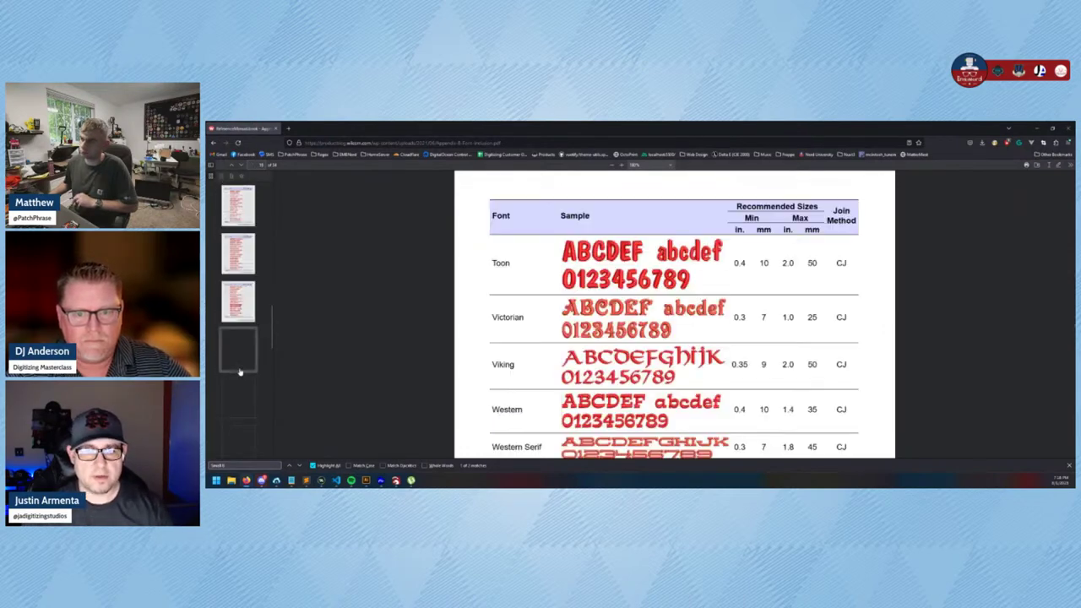
pyautogui.click(240, 372)
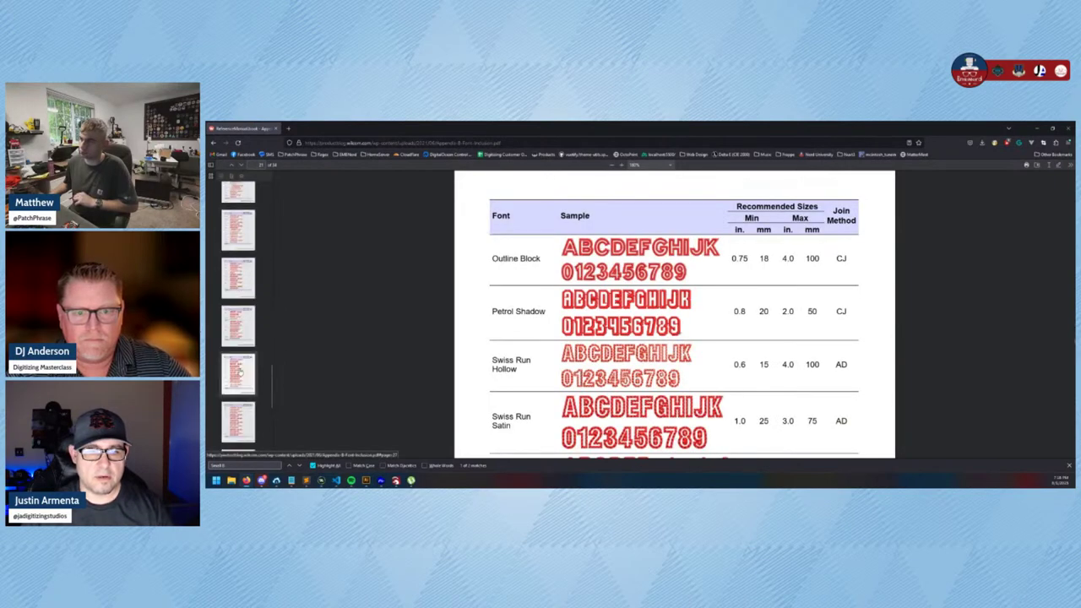
pyautogui.click(239, 372)
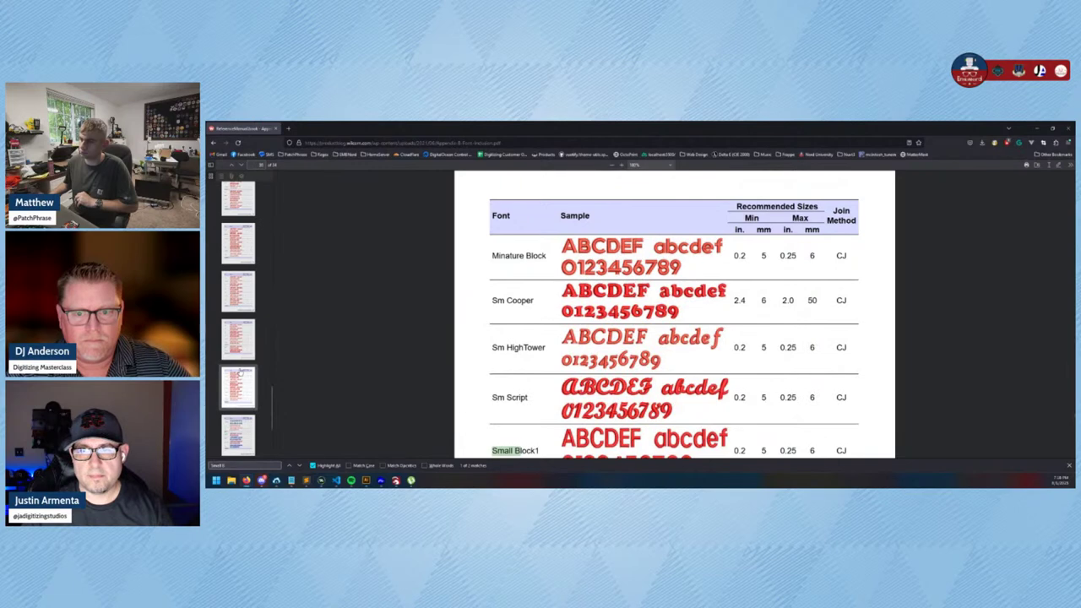
pyautogui.click(242, 336)
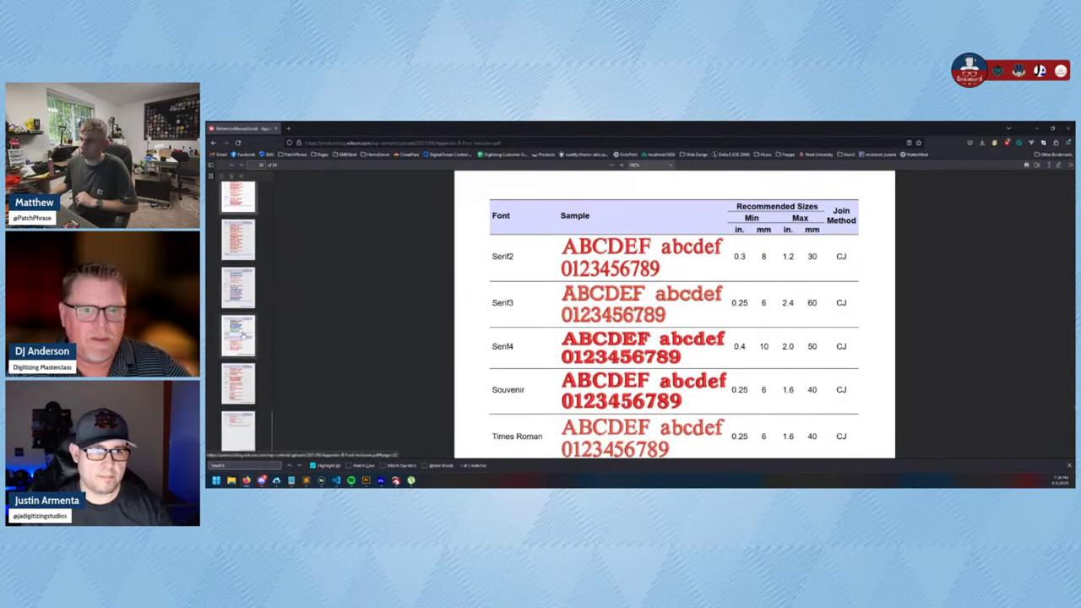
pyautogui.click(241, 289)
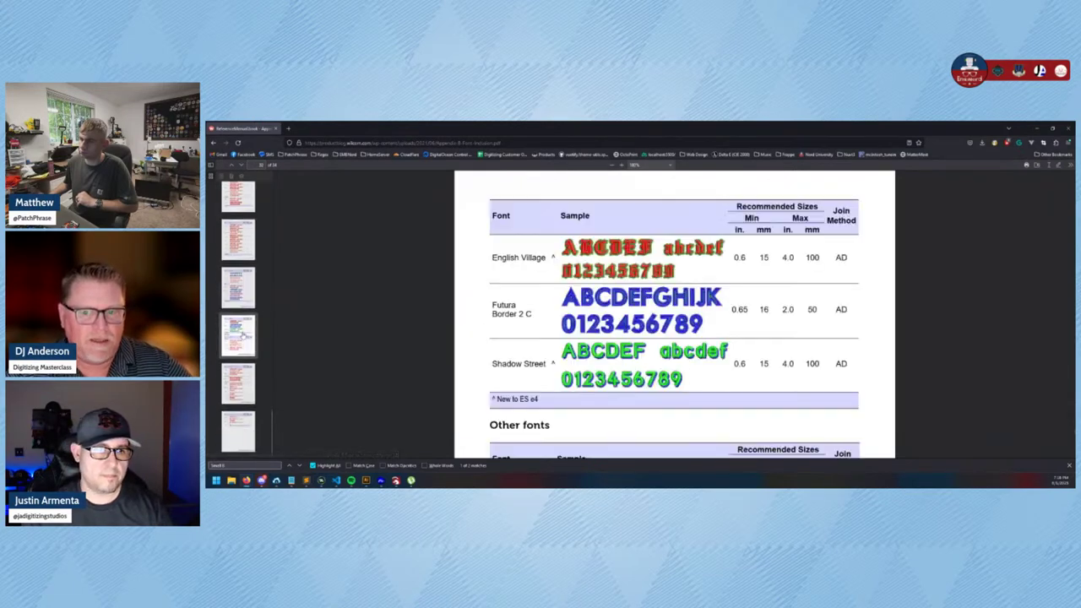
pyautogui.click(250, 289)
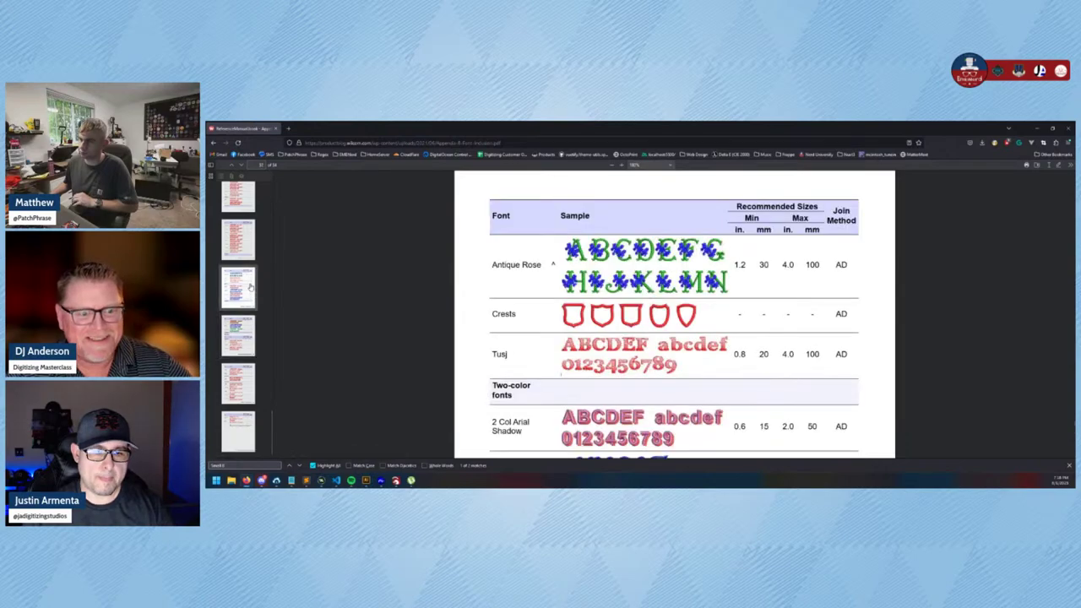
pyautogui.scroll(1, 245, 287)
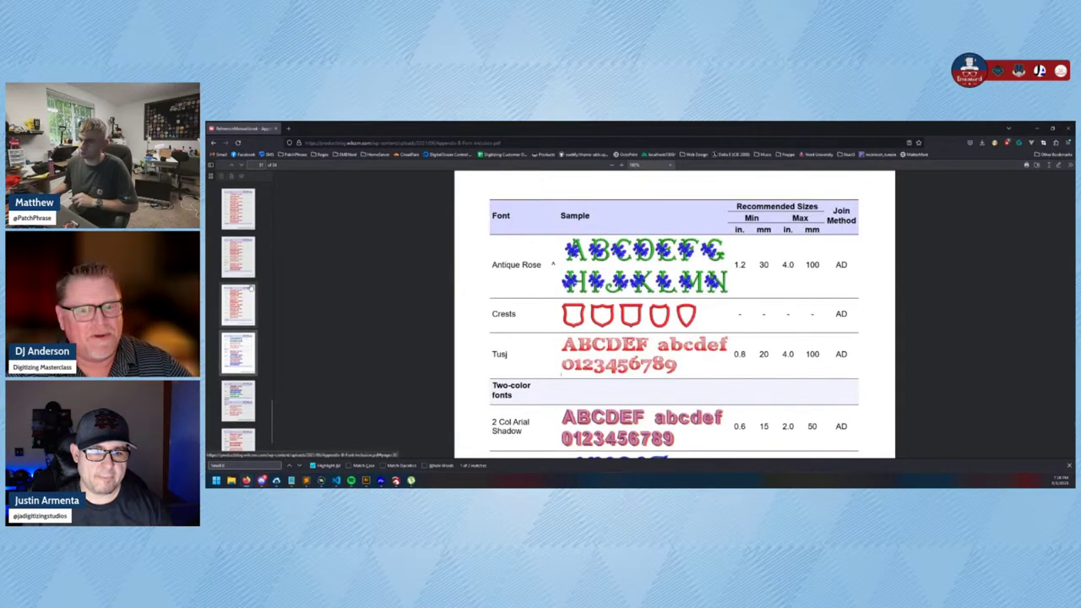
pyautogui.click(248, 275)
pyautogui.click(239, 258)
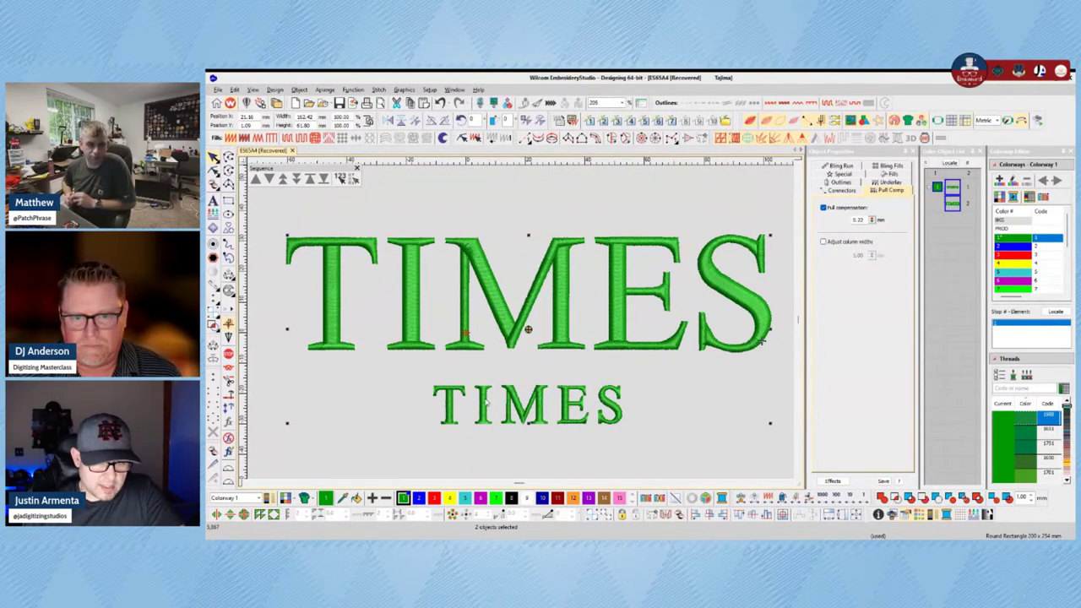
# Step: In EmbroideryStudio, examine the smaller TIMES lettering's stitches and serifs up close in reshape mode and compare them with the larger TIMES
pyautogui.scroll(5, 512, 415)
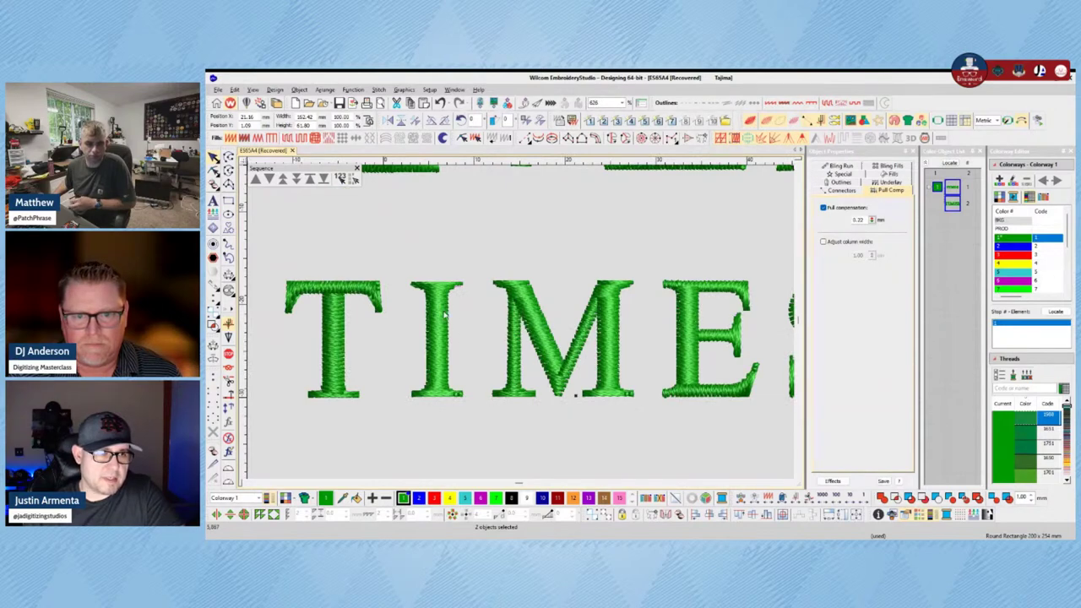
pyautogui.press('h')
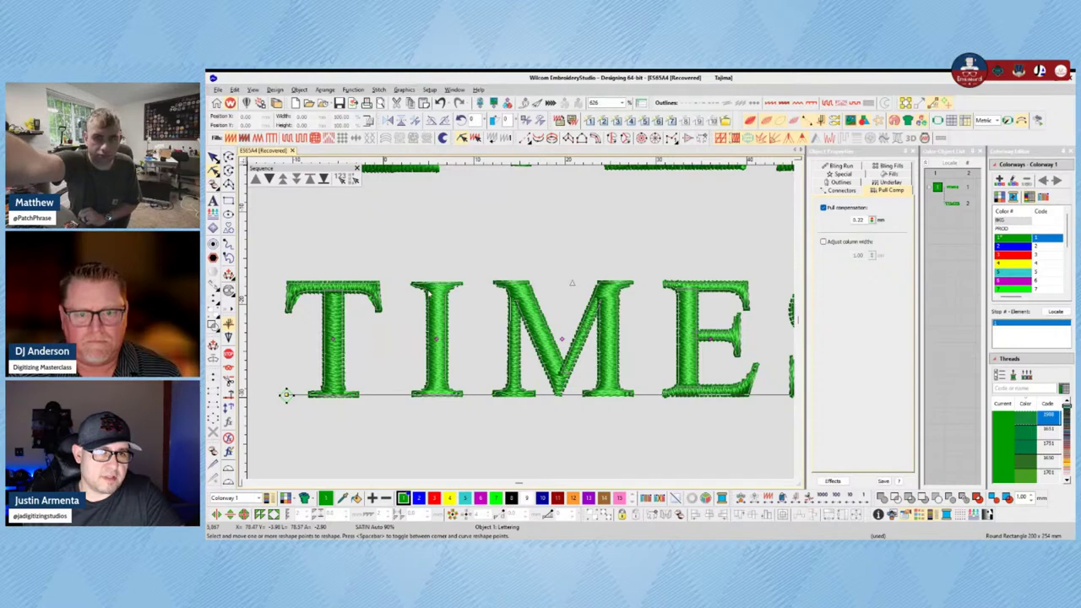
pyautogui.scroll(-1, 429, 294)
pyautogui.scroll(-1, 543, 372)
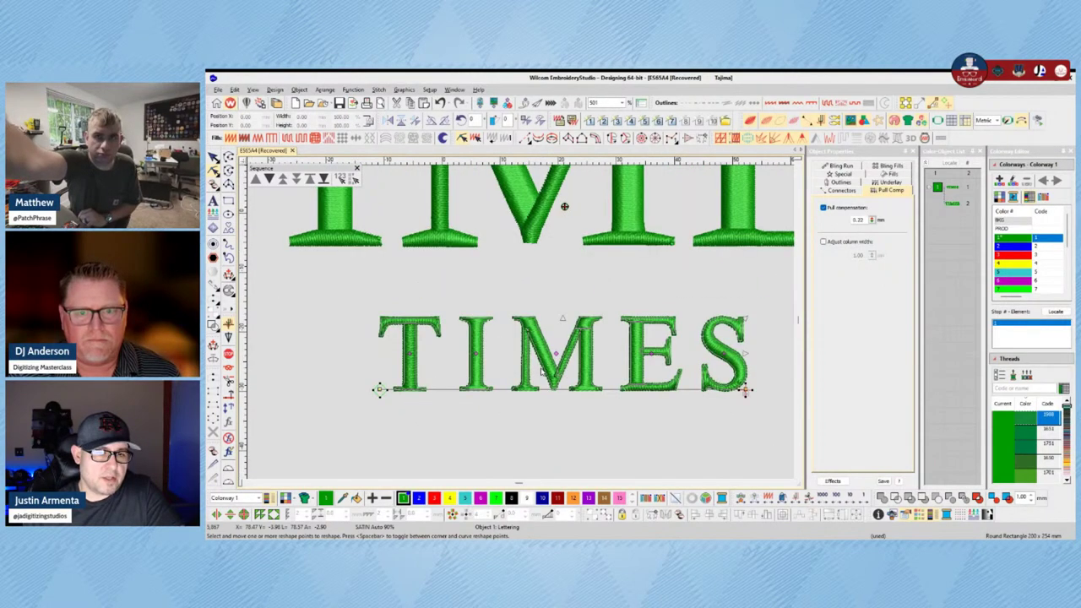
pyautogui.scroll(-3, 454, 312)
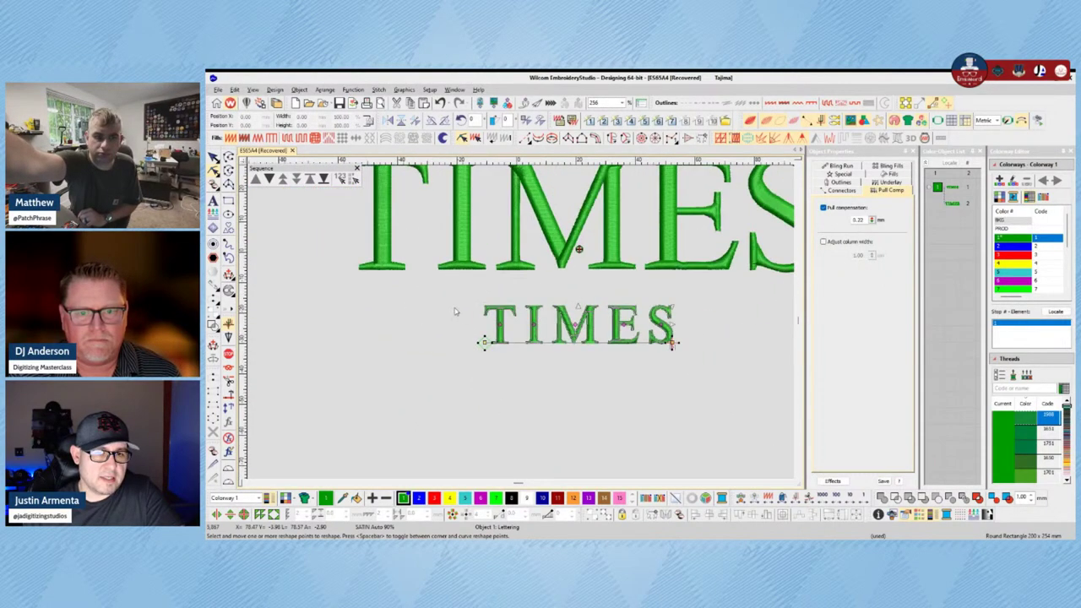
pyautogui.scroll(3, 454, 312)
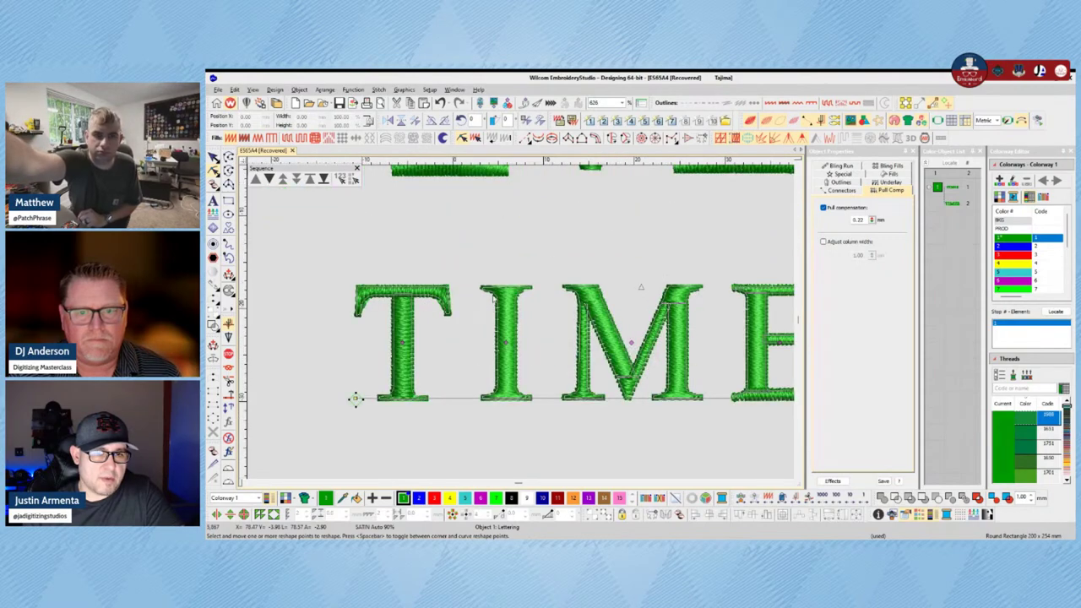
pyautogui.scroll(-4, 507, 313)
pyautogui.scroll(2, 564, 360)
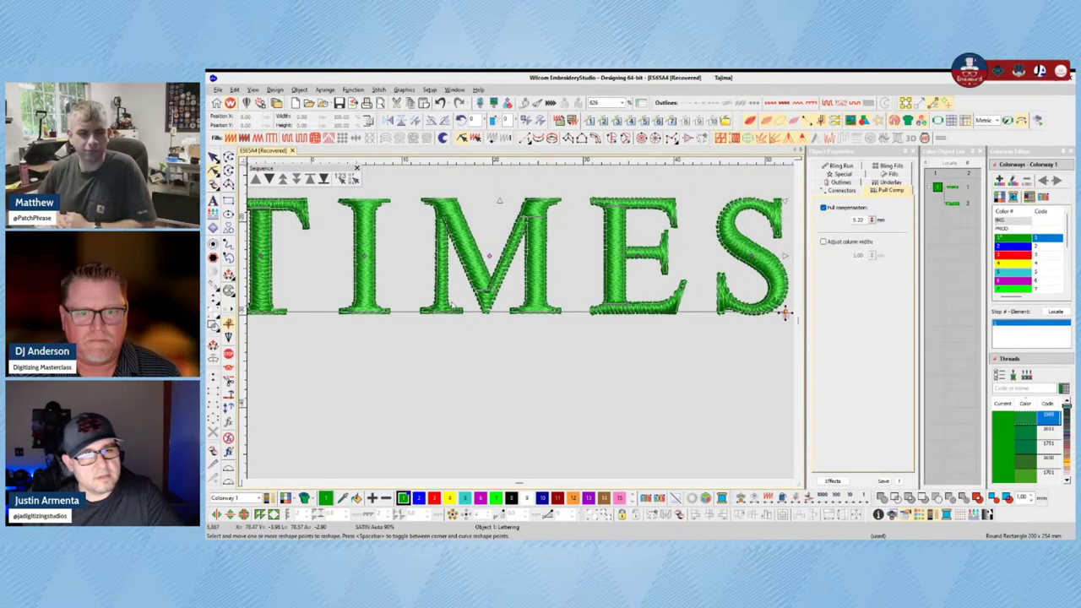
pyautogui.scroll(-3, 452, 303)
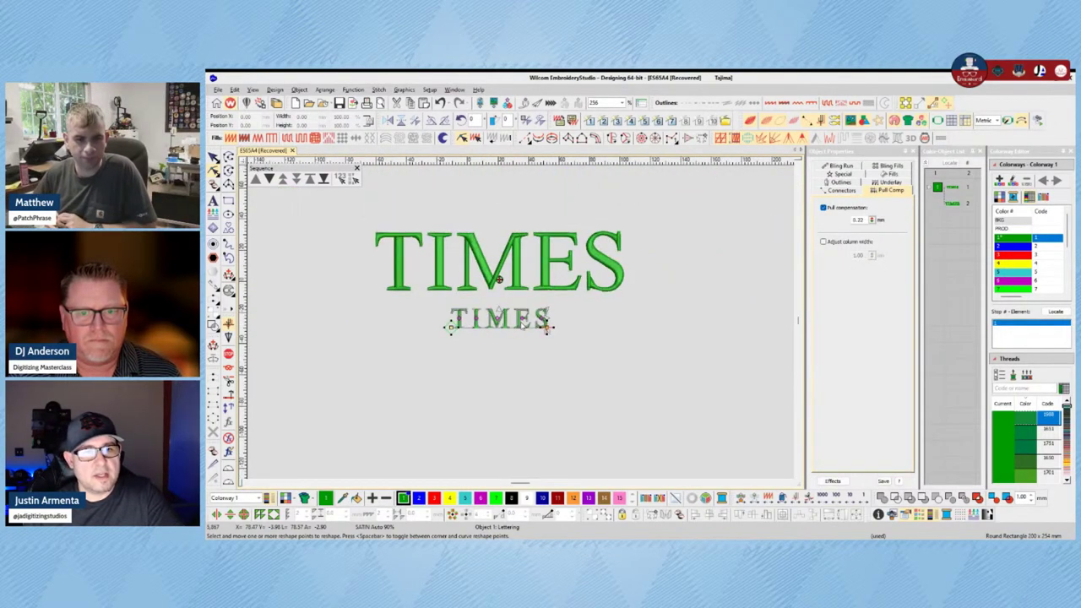
# Step: Enlarge the smaller TIMES lettering to about 157 mm wide by 30 mm high, placing it below the larger TIMES
pyautogui.scroll(2, 499, 279)
pyautogui.click(213, 158)
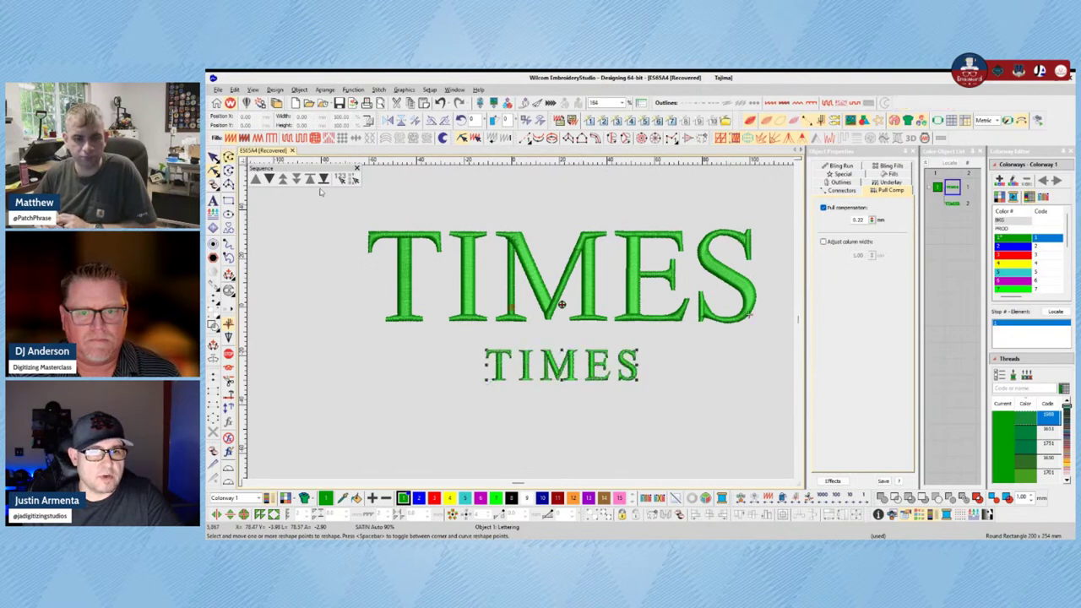
pyautogui.click(478, 250)
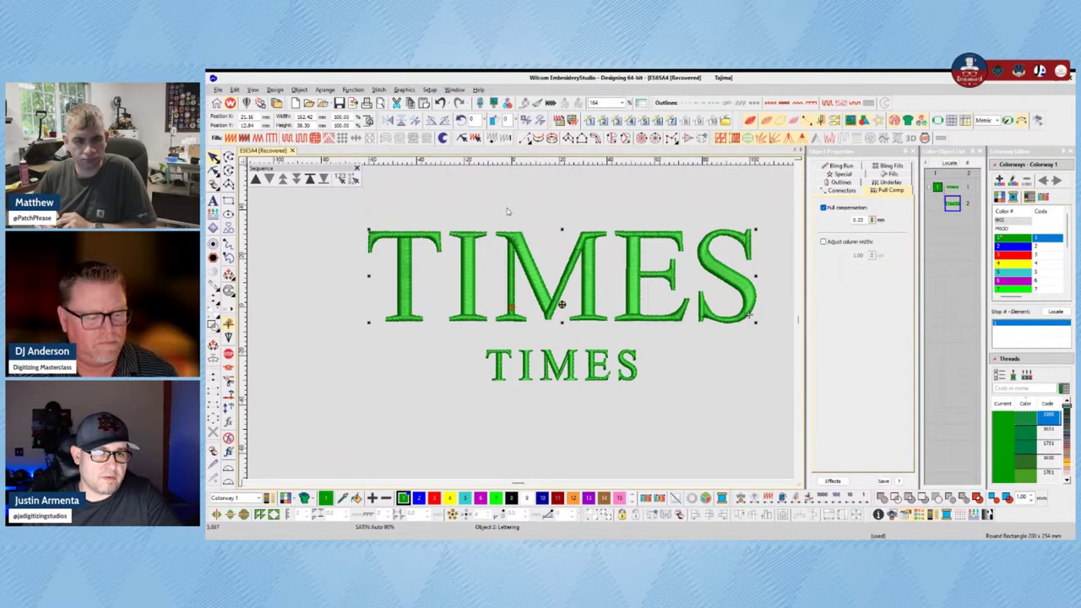
pyautogui.moveTo(562, 364); pyautogui.dragTo(639, 413)
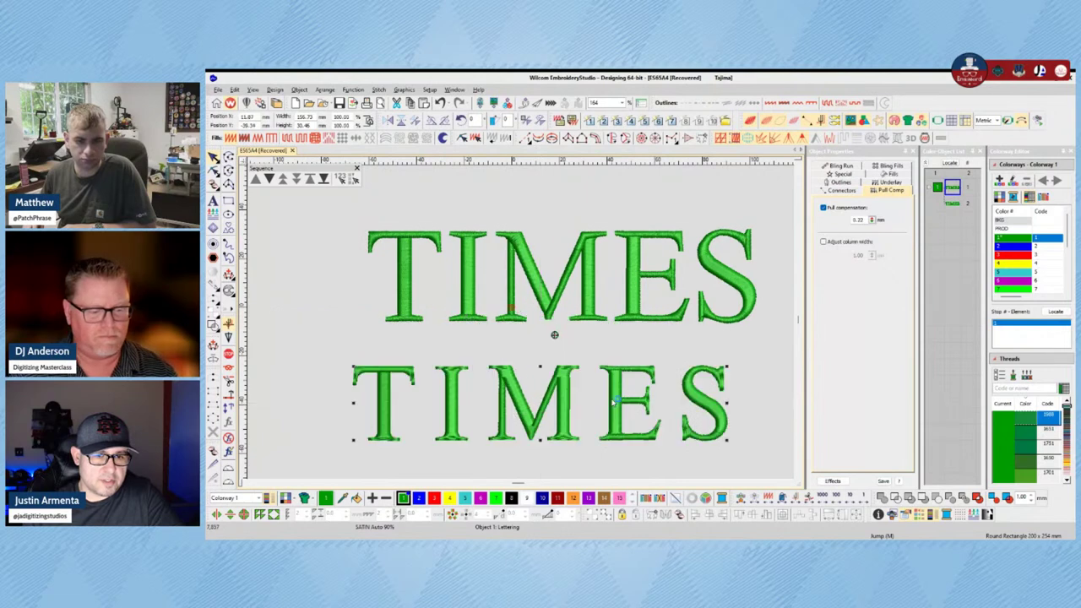
# Step: Examine the enlarged lower TIMES lettering up close, bringing up the reshape points of its letter I
pyautogui.scroll(2, 507, 400)
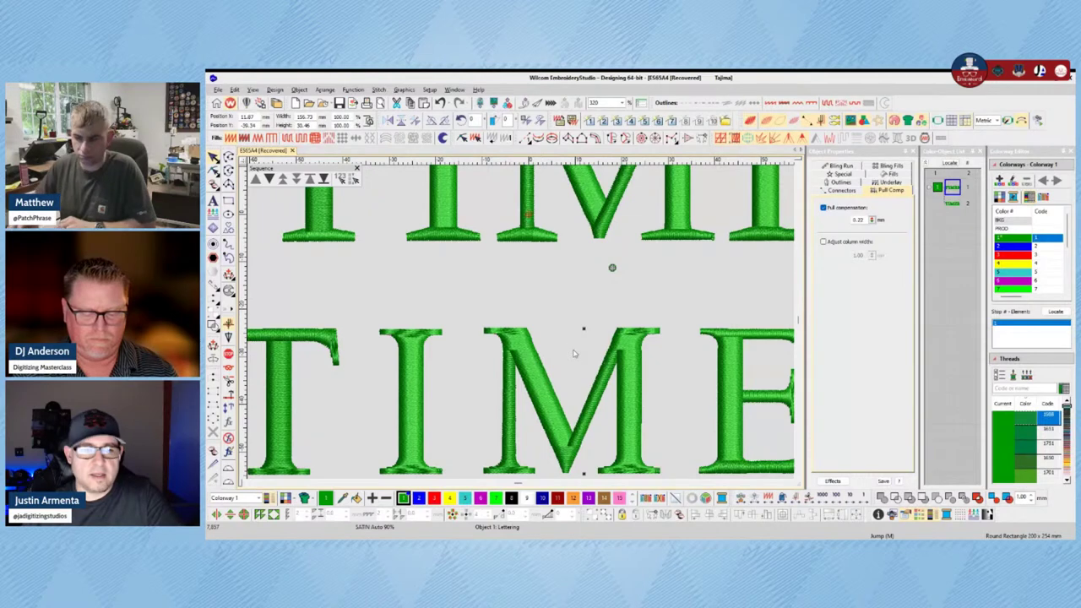
pyautogui.scroll(-1, 524, 329)
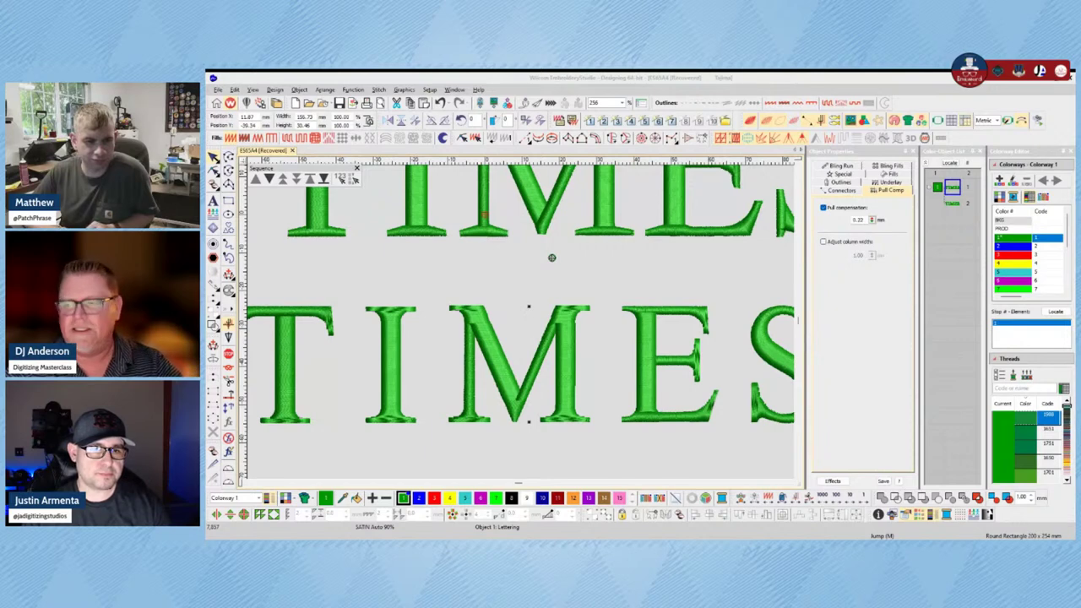
pyautogui.click(535, 330)
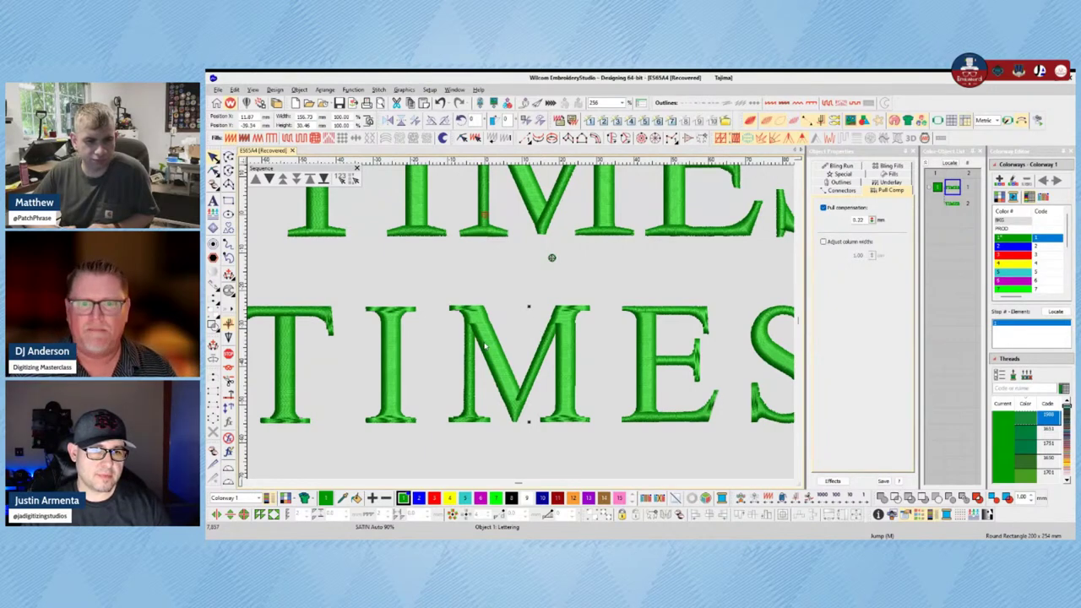
pyautogui.scroll(-1, 485, 344)
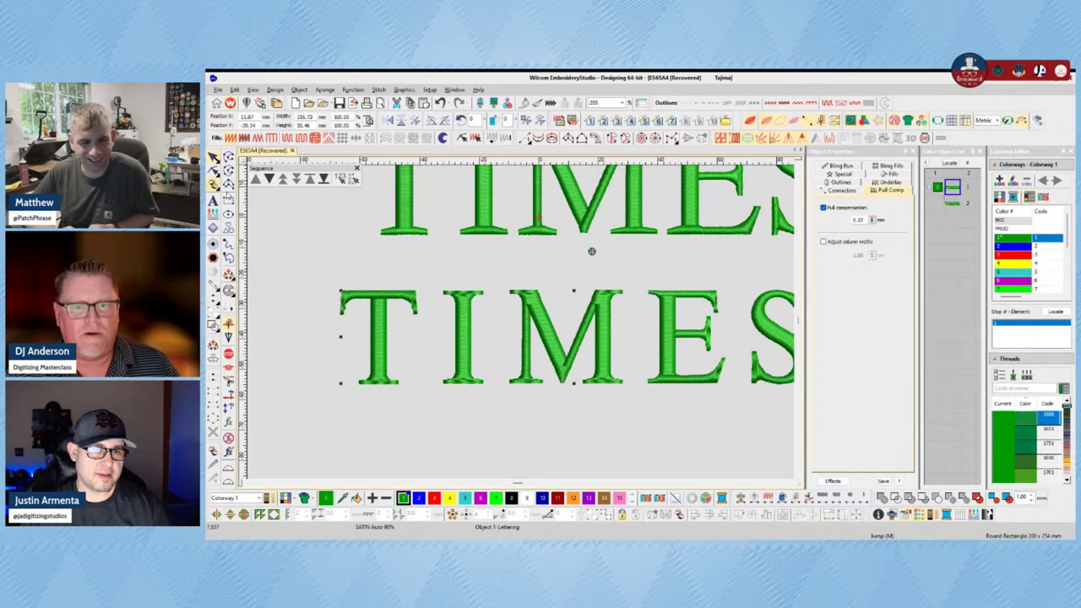
pyautogui.press('h')
pyautogui.click(474, 322)
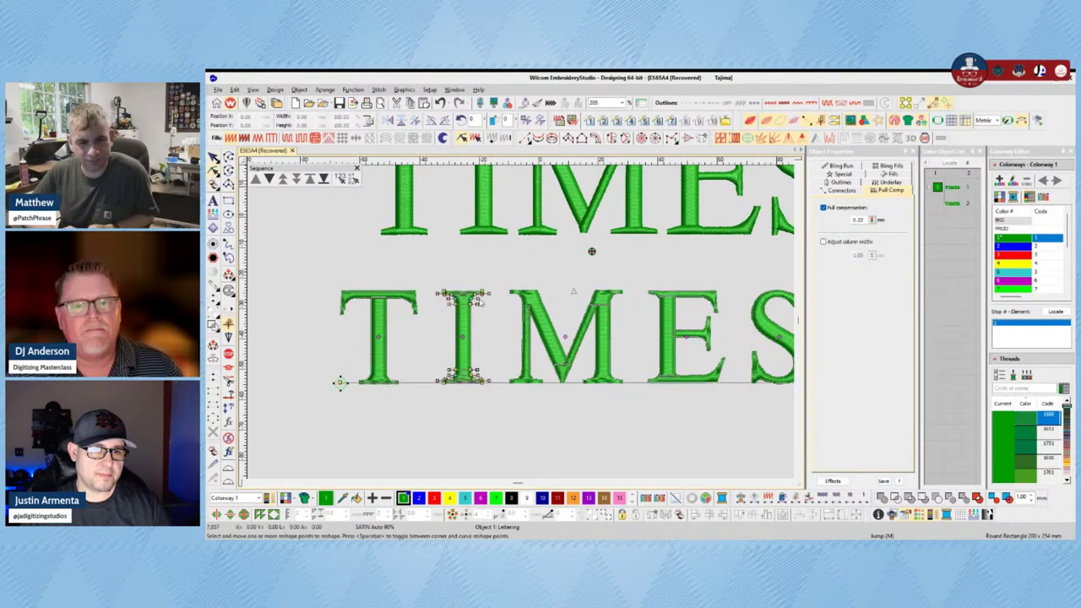
pyautogui.scroll(2, 481, 304)
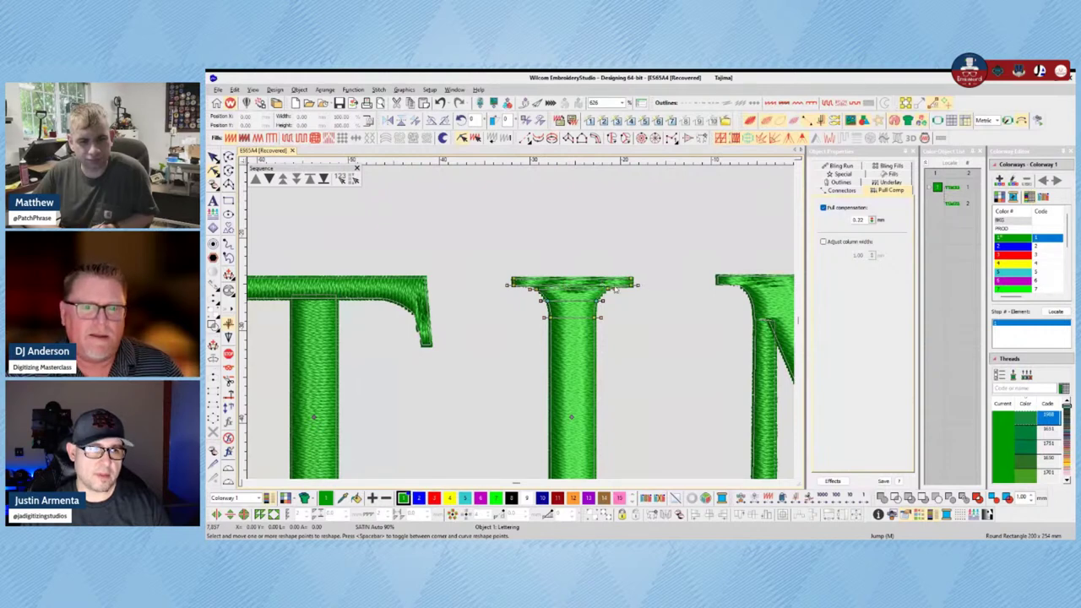
# Step: Measure the width of the upper serif on the I in the lower TIMES lettering
pyautogui.press('m')
pyautogui.moveTo(513, 279); pyautogui.dragTo(636, 278)
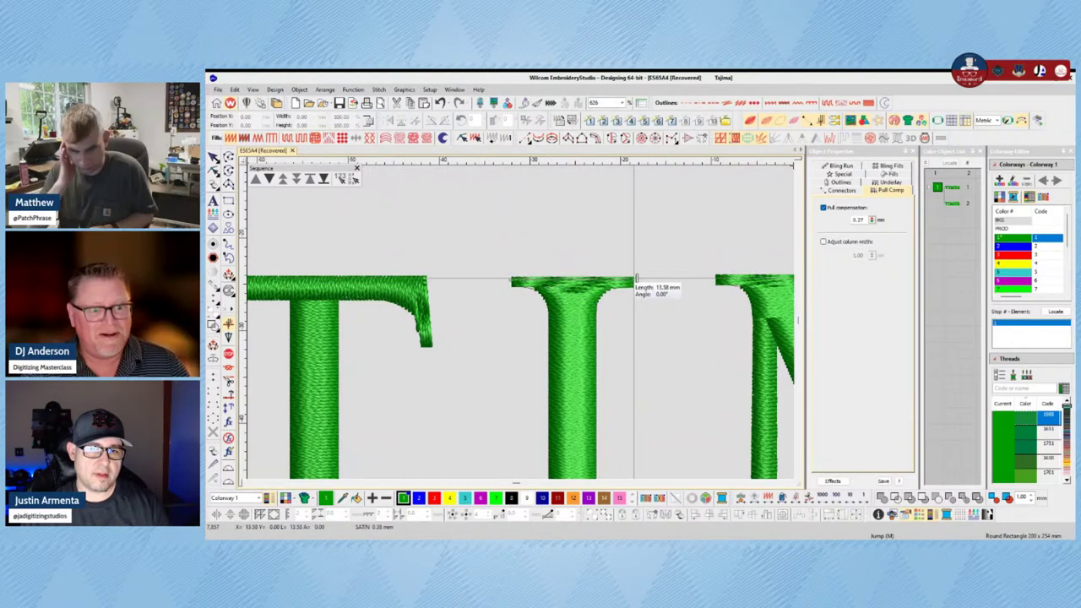
pyautogui.moveTo(421, 319); pyautogui.dragTo(516, 325)
pyautogui.scroll(-3, 517, 325)
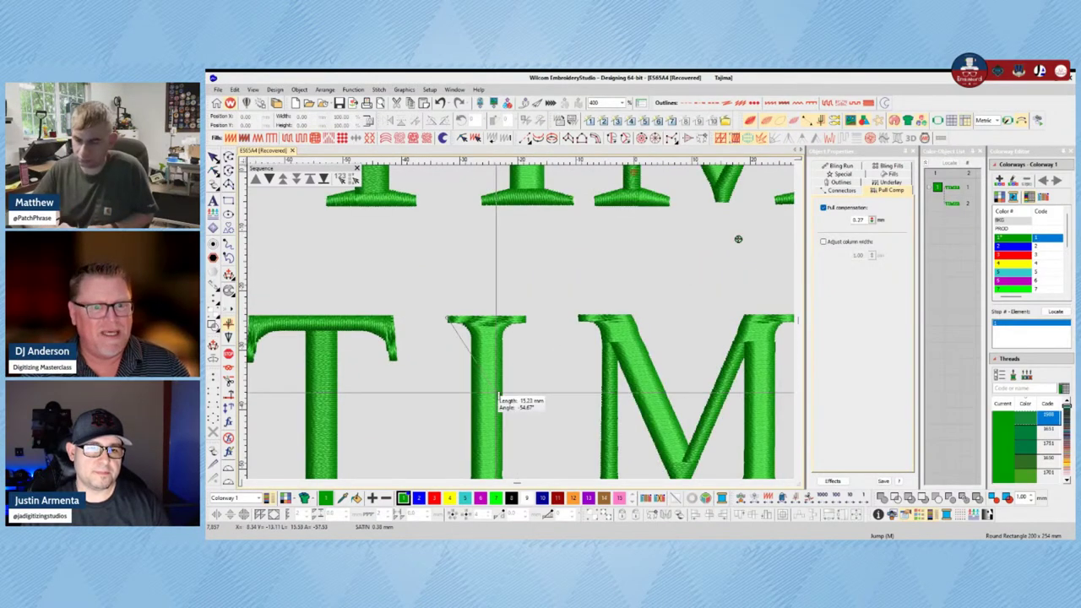
pyautogui.scroll(1, 698, 168)
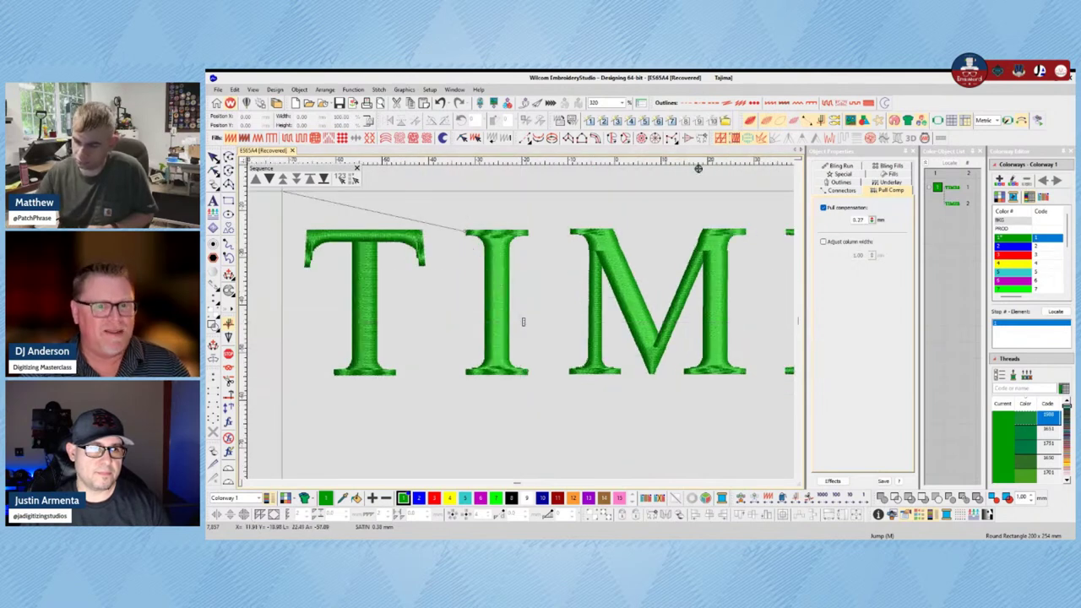
pyautogui.press('Escape')
pyautogui.click(531, 296)
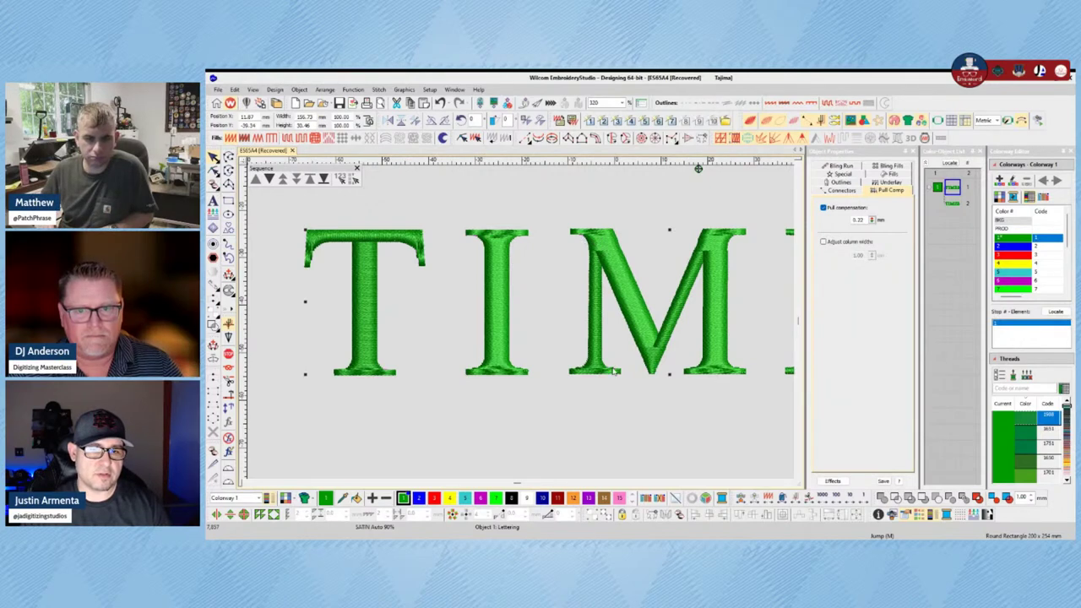
# Step: Set the height of the upper TIMES lettering to 6 mm
pyautogui.scroll(-3, 517, 286)
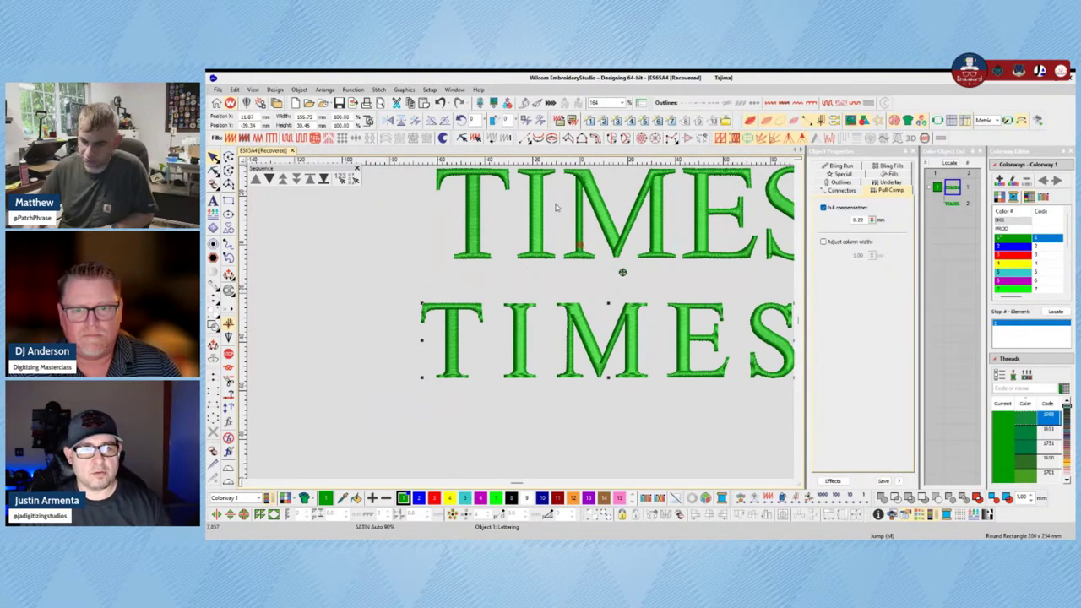
pyautogui.scroll(1, 461, 396)
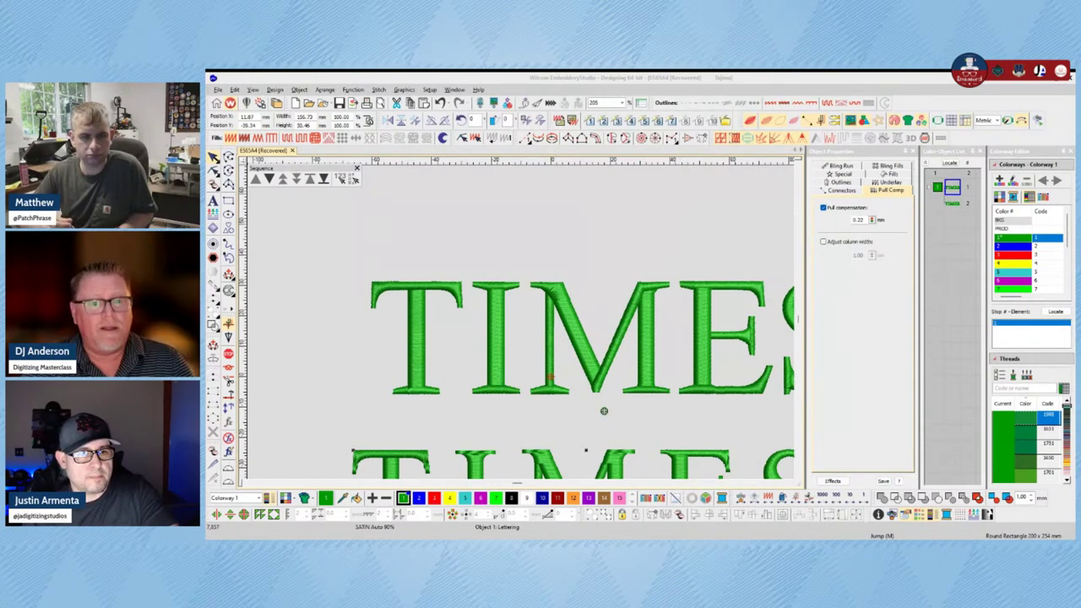
pyautogui.click(598, 422)
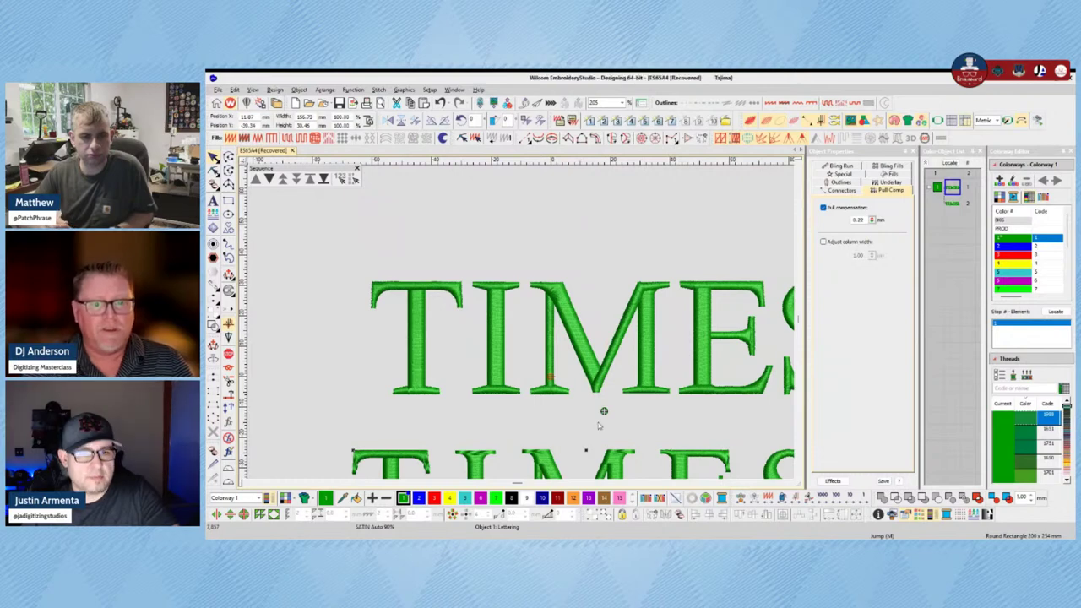
pyautogui.click(588, 398)
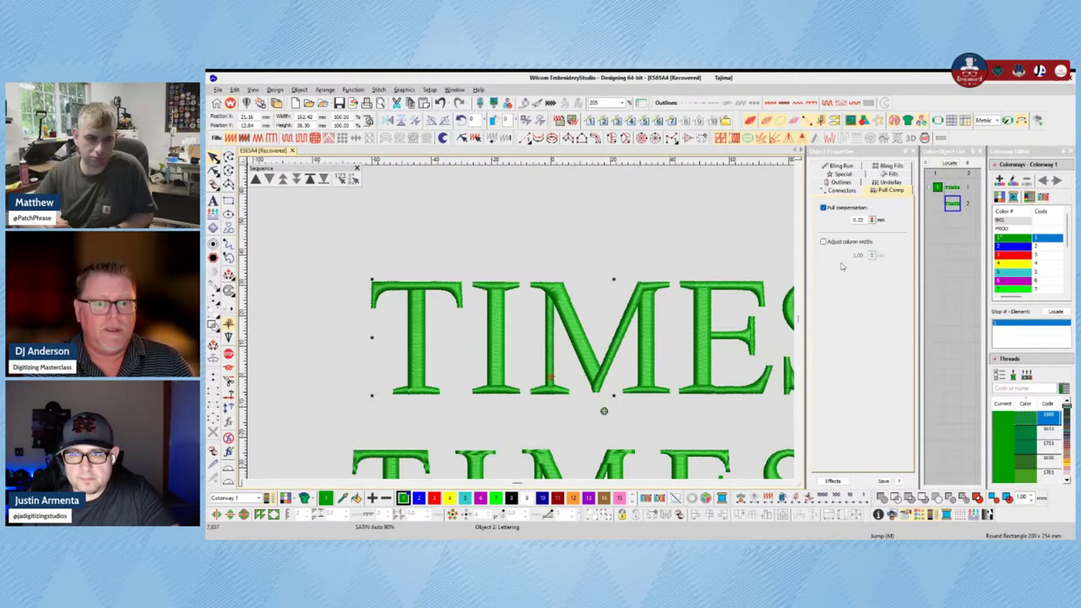
pyautogui.click(840, 173)
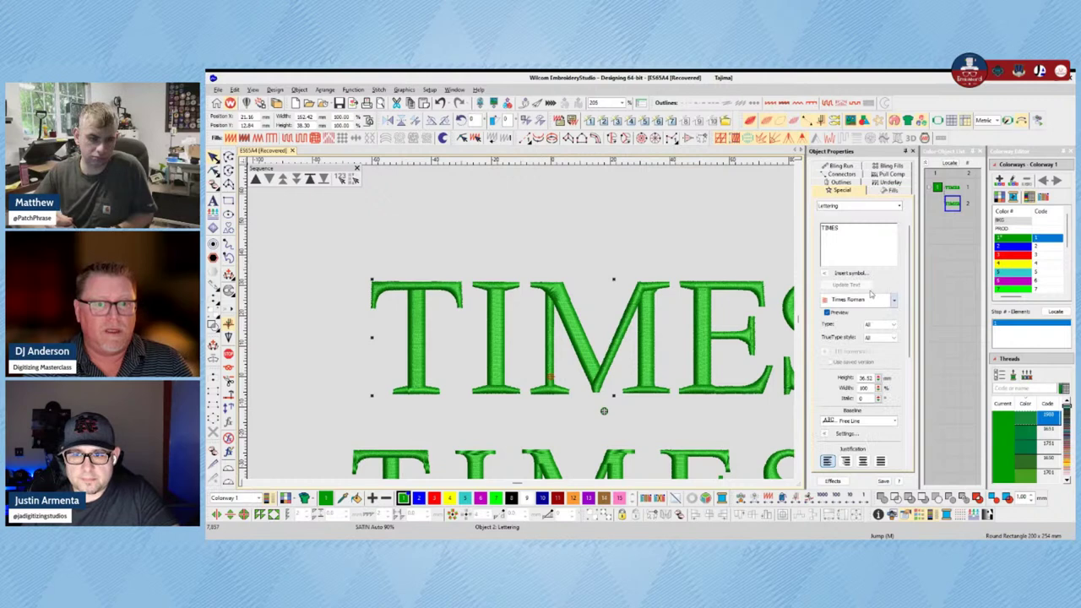
pyautogui.doubleClick(865, 377)
pyautogui.write('6')
pyautogui.press('Return')
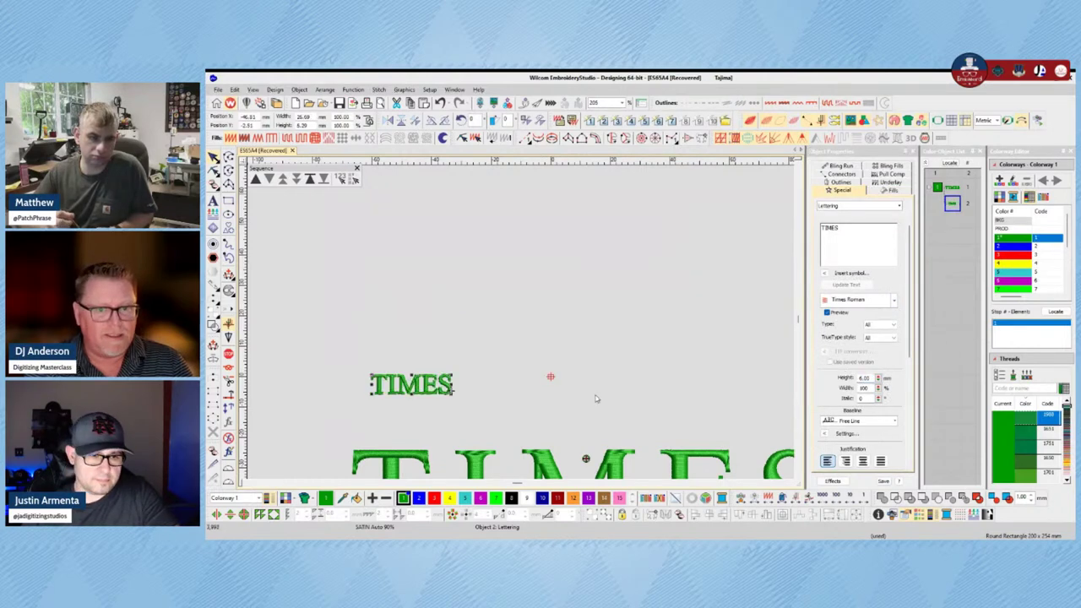
# Step: Examine the 6 mm TIMES lettering up close and measure the stitching at the foot of its I
pyautogui.press('z')
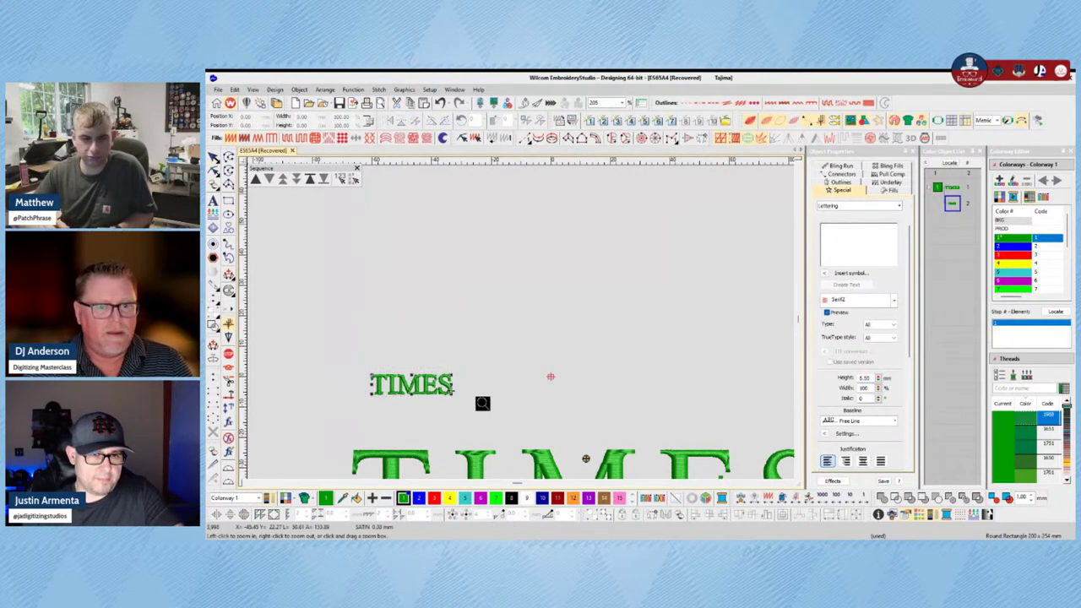
pyautogui.moveTo(355, 366); pyautogui.dragTo(482, 402)
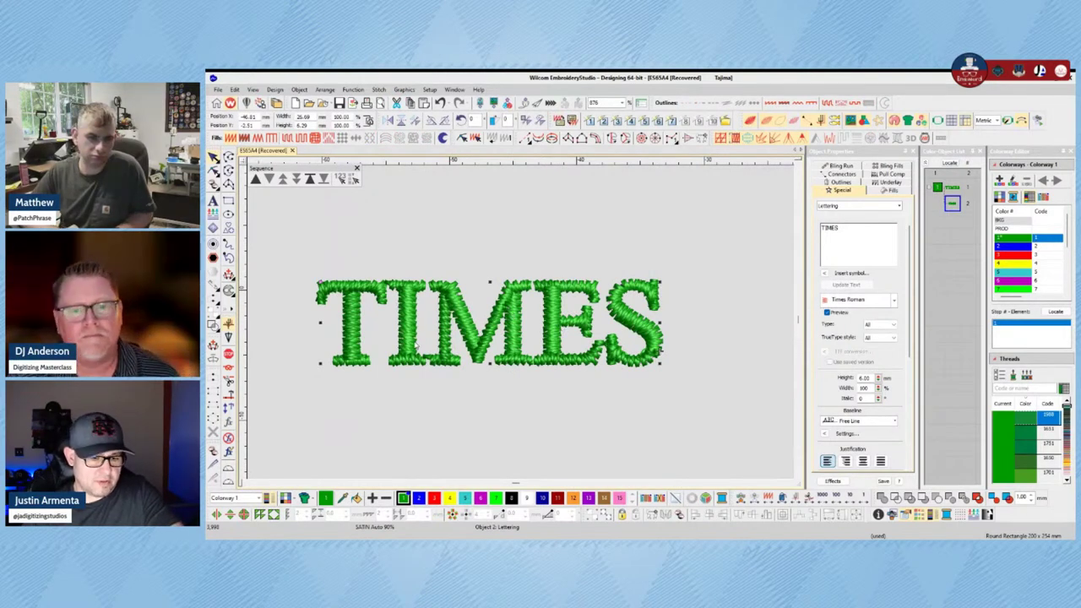
pyautogui.press('m')
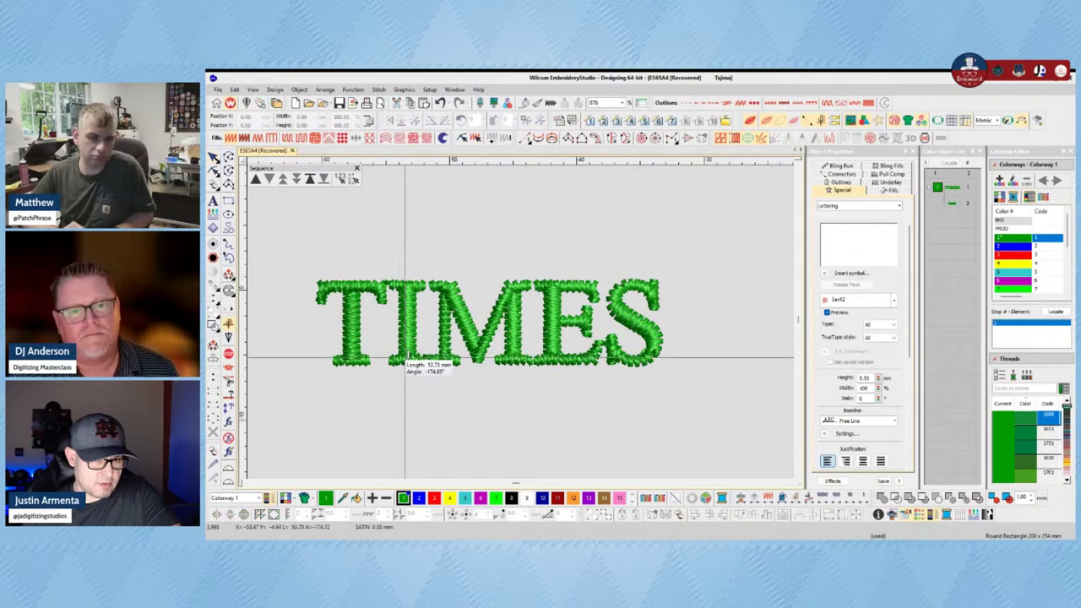
pyautogui.click(406, 362)
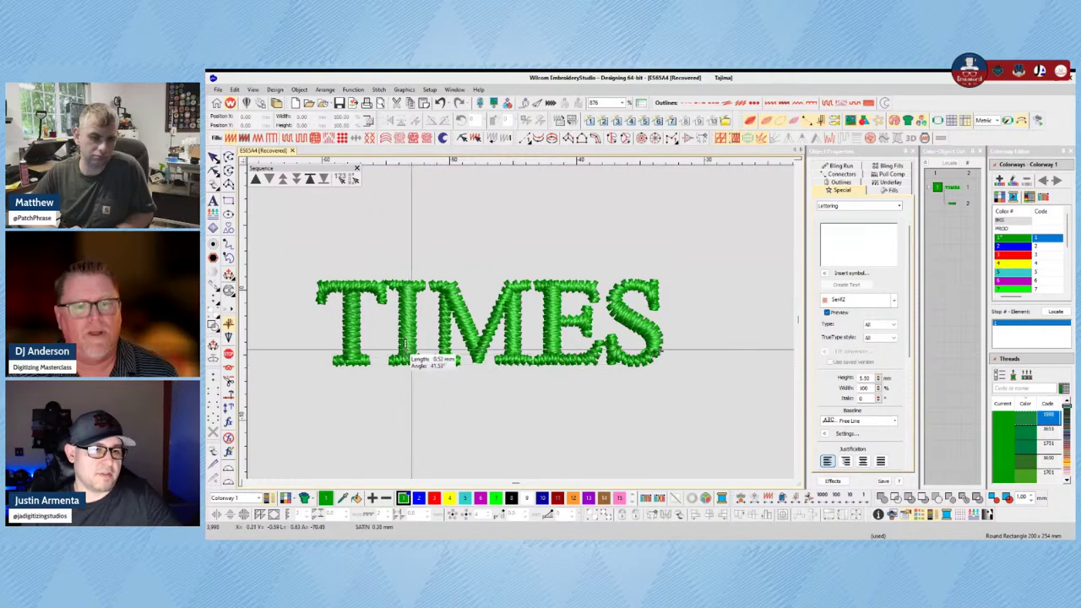
pyautogui.scroll(-1, 406, 365)
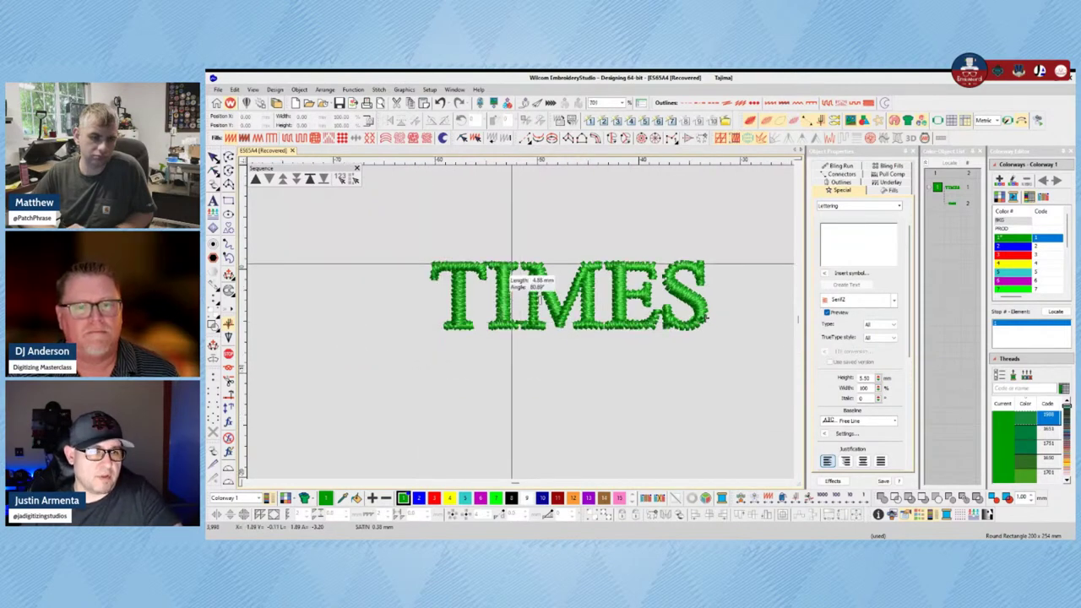
pyautogui.press('Escape')
pyautogui.click(542, 273)
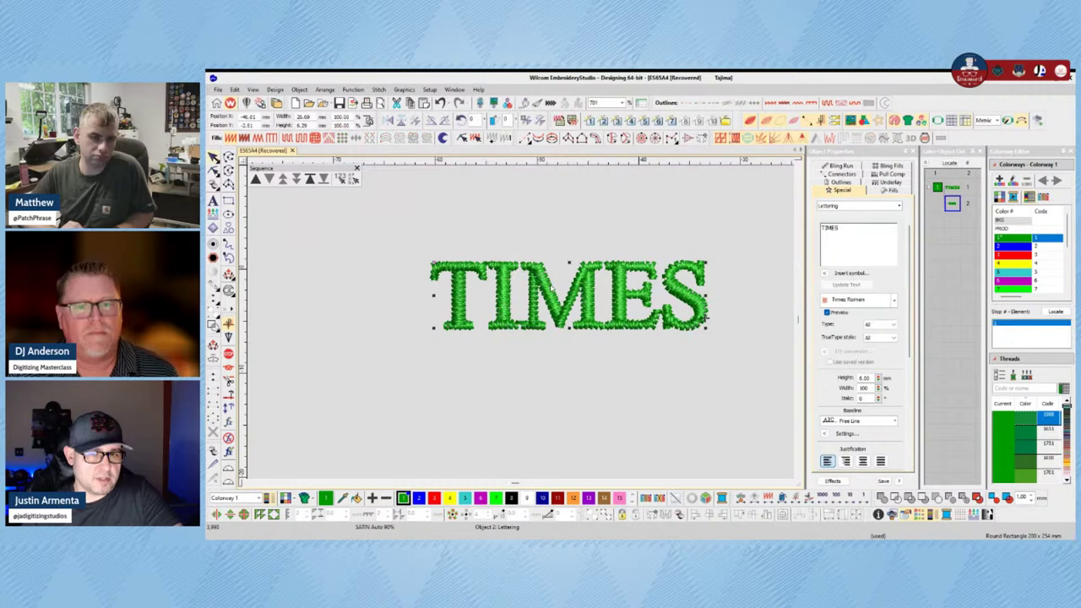
pyautogui.scroll(-1, 553, 287)
pyautogui.scroll(-2, 521, 326)
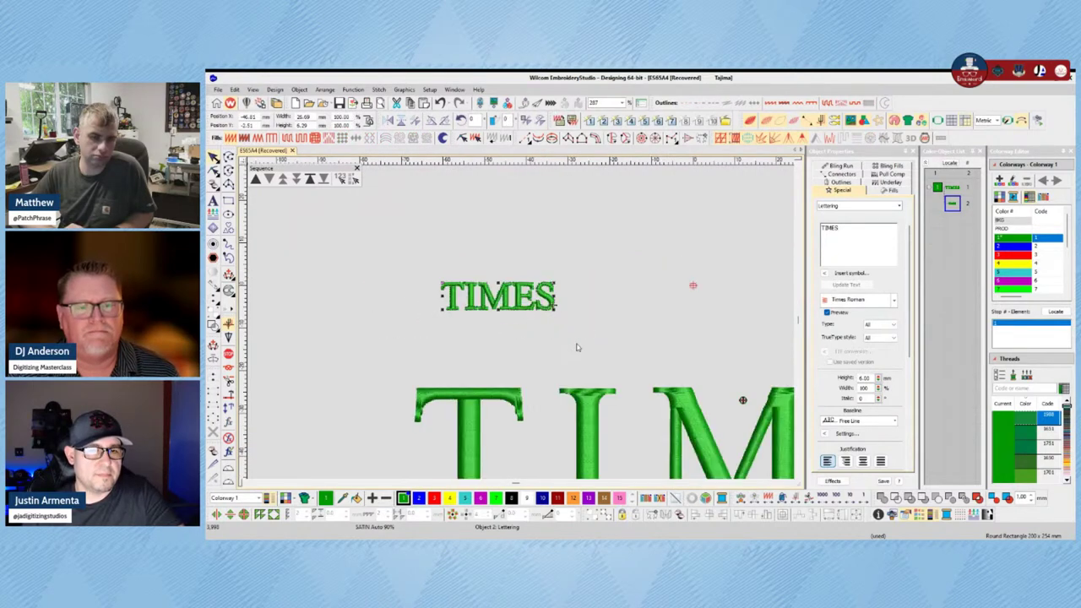
pyautogui.scroll(-2, 591, 334)
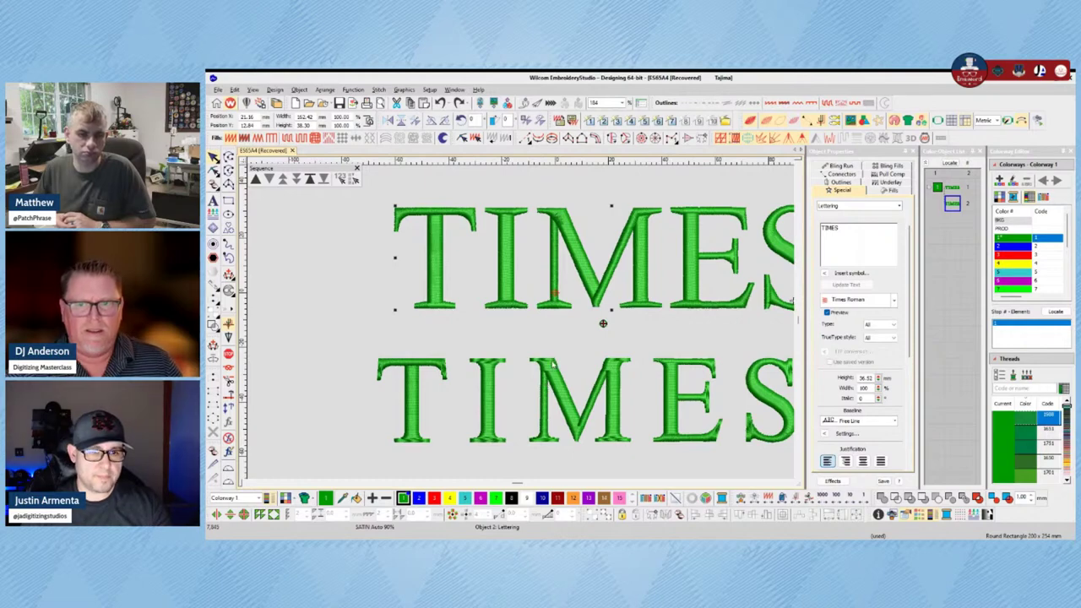
# Step: Display the stitches without TrueView and inspect the underlay settings and stitching of the lower TIMES lettering
pyautogui.scroll(2, 603, 324)
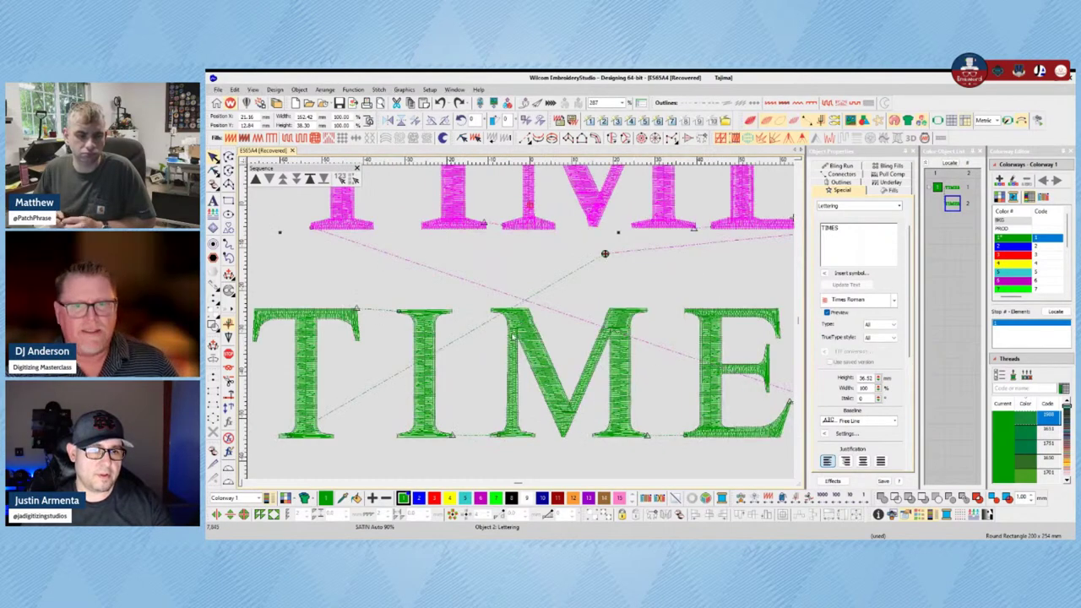
pyautogui.scroll(2, 513, 335)
pyautogui.click(336, 294)
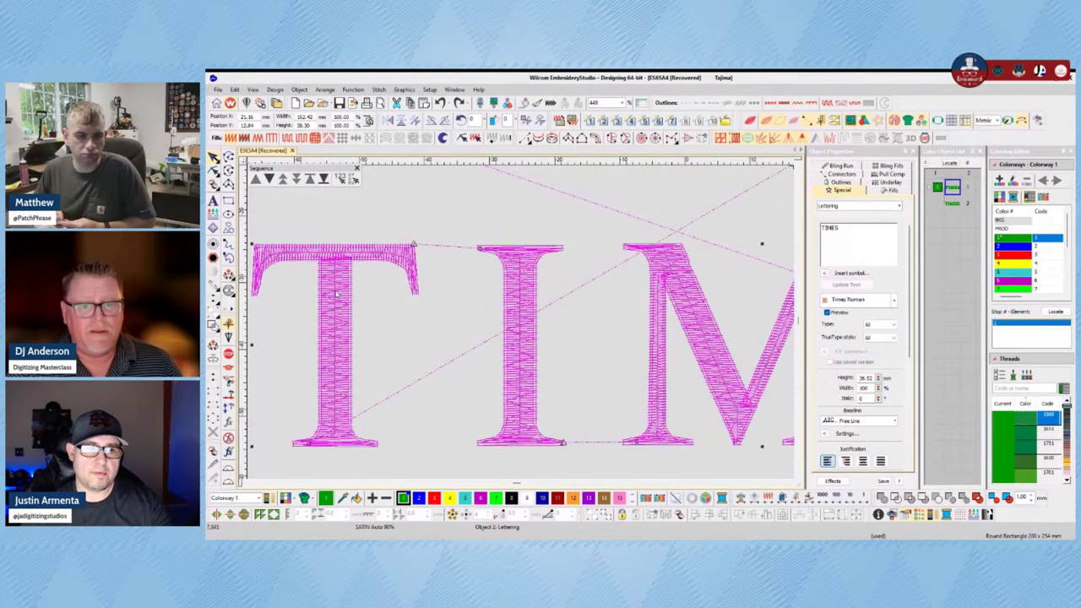
pyautogui.click(876, 185)
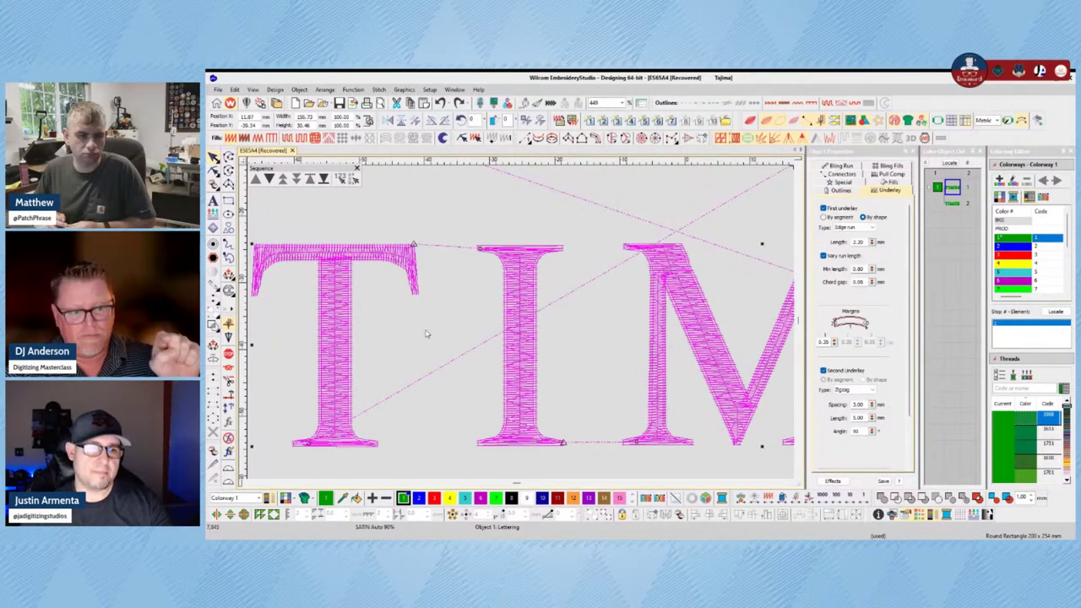
pyautogui.click(328, 206)
pyautogui.scroll(1, 317, 289)
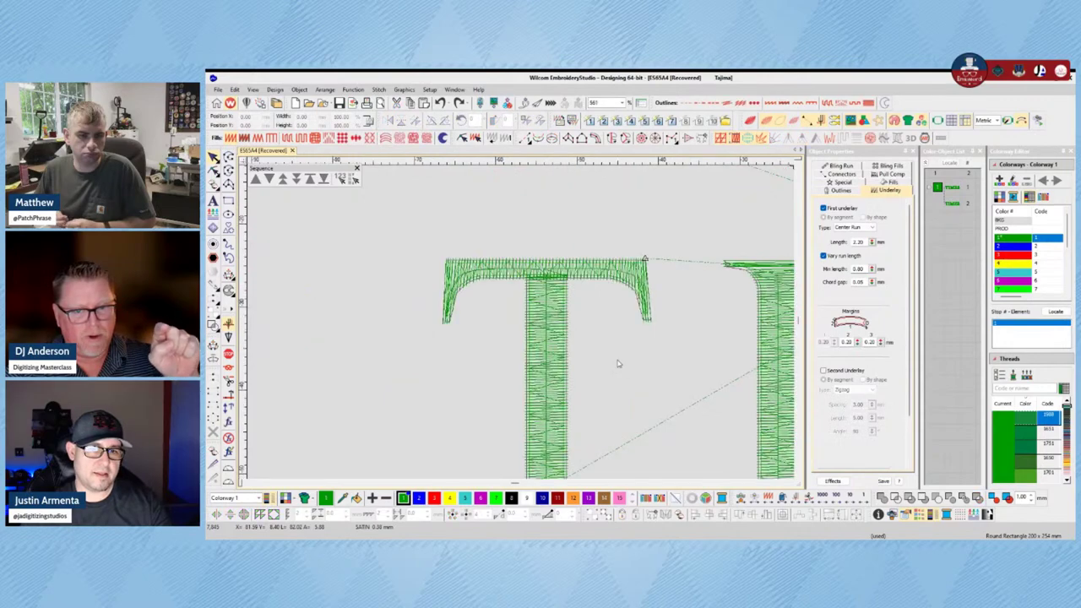
# Step: Turn off the second underlay of the lower TIMES lettering and compare its T with the stitches hidden and shown
pyautogui.click(596, 379)
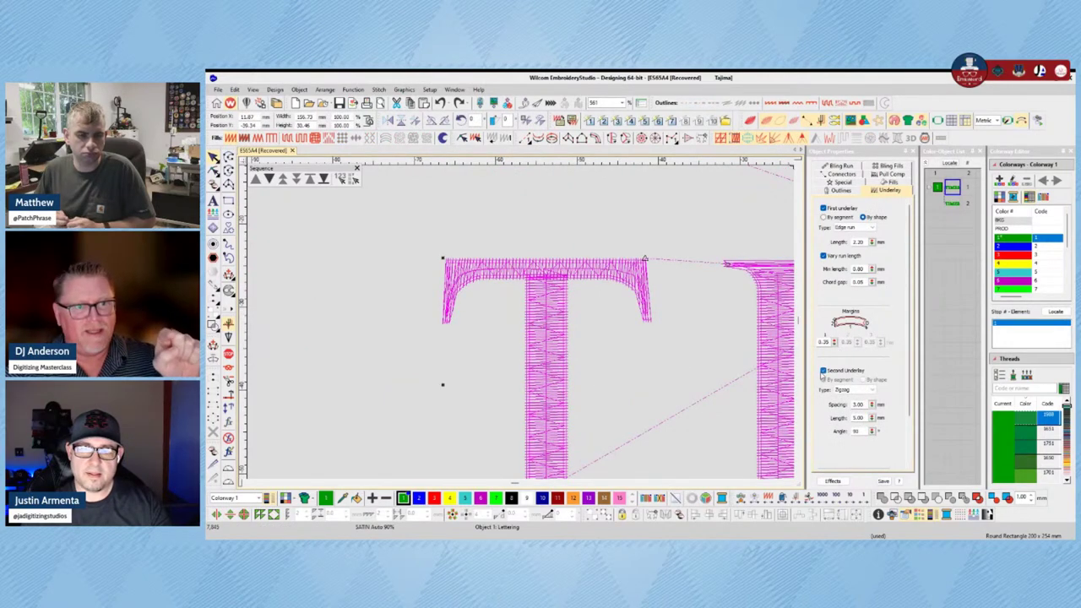
pyautogui.click(823, 371)
pyautogui.scroll(-4, 621, 352)
pyautogui.scroll(2, 580, 366)
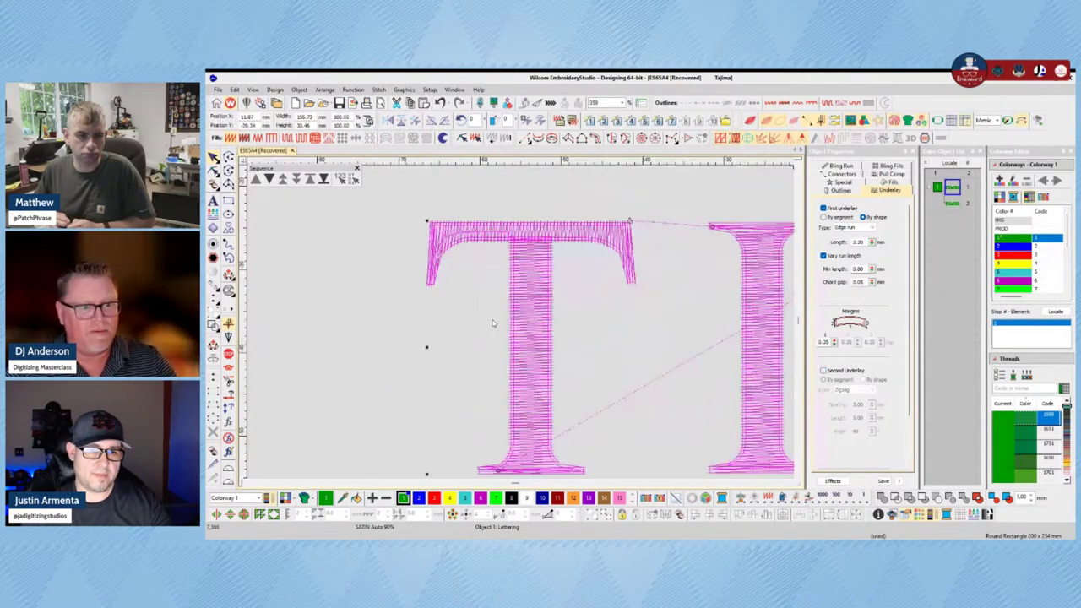
pyautogui.press('s')
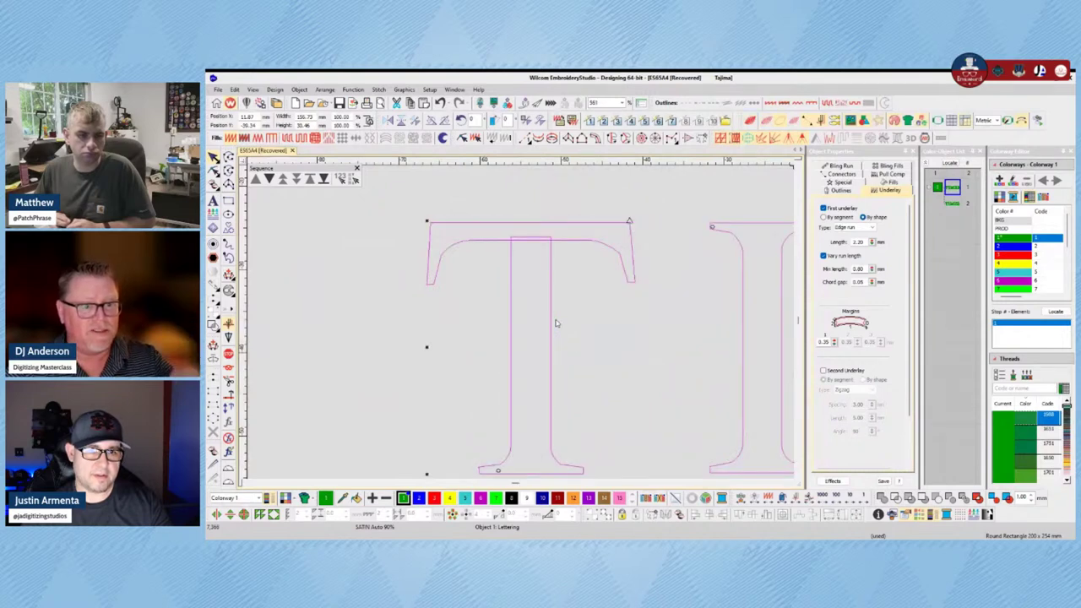
pyautogui.press('s')
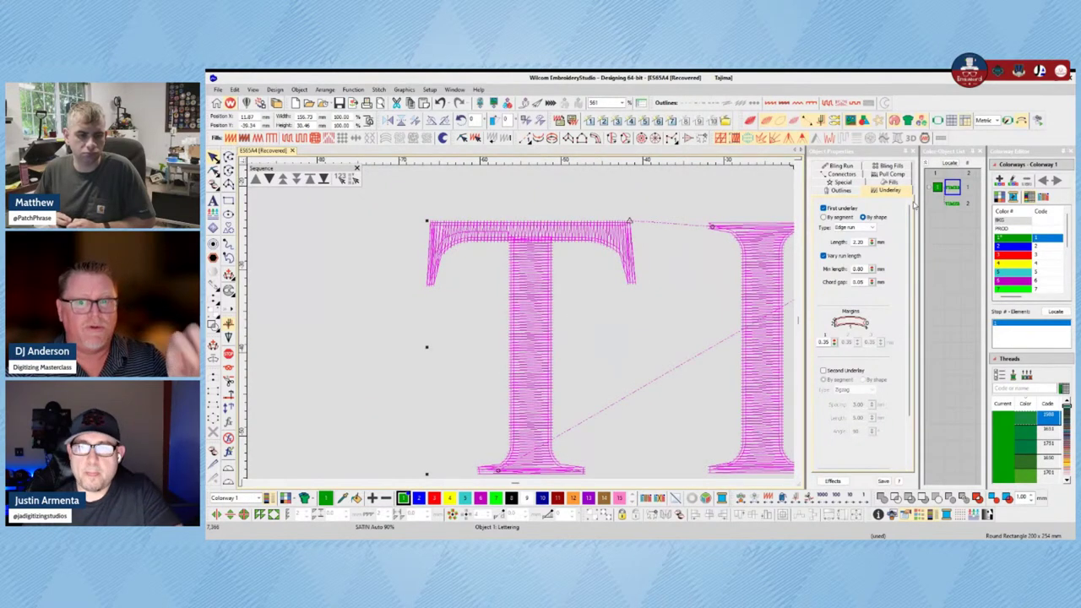
# Step: Turn off auto spacing and auto split for the lower TIMES lettering's satin fill and set its spacing to 0.90 mm
pyautogui.click(890, 182)
pyautogui.click(823, 319)
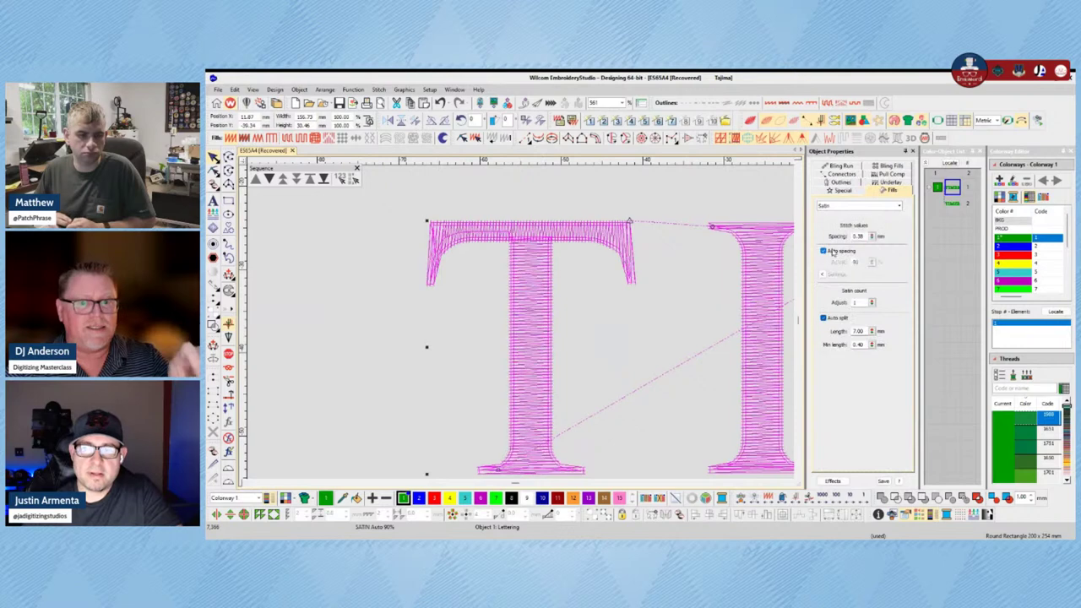
pyautogui.click(824, 318)
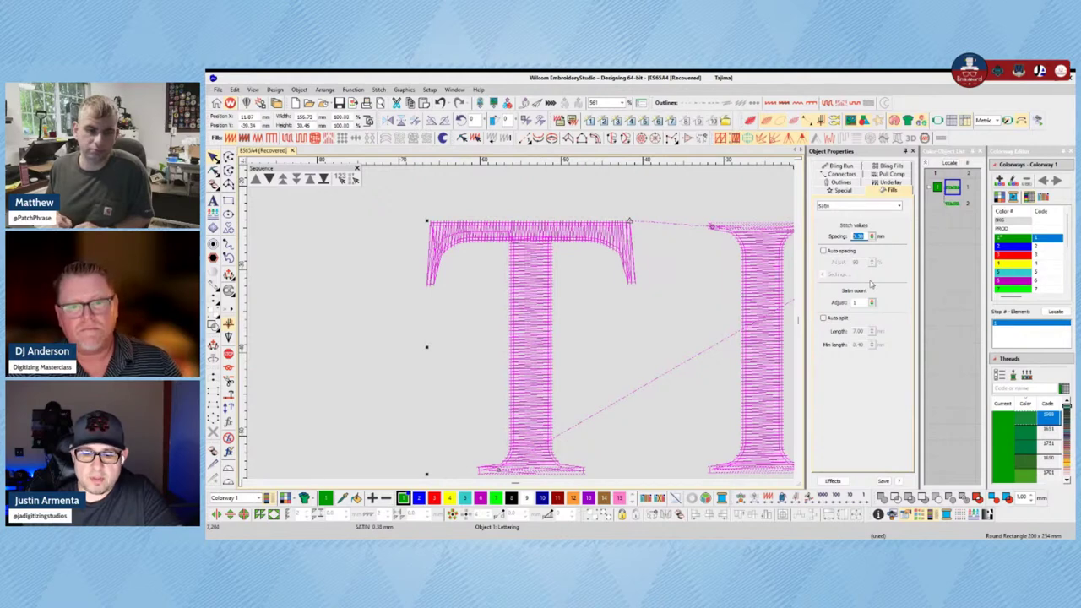
pyautogui.press('Return')
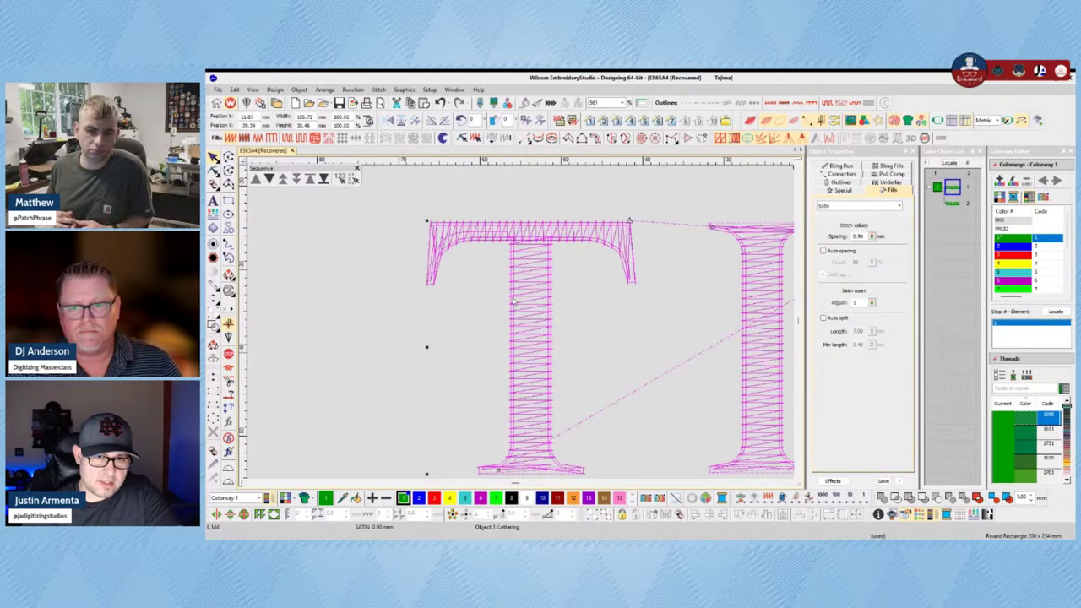
# Step: Set the lower TIMES lettering's first underlay to Center Run and inspect the T's stitching up close
pyautogui.click(889, 182)
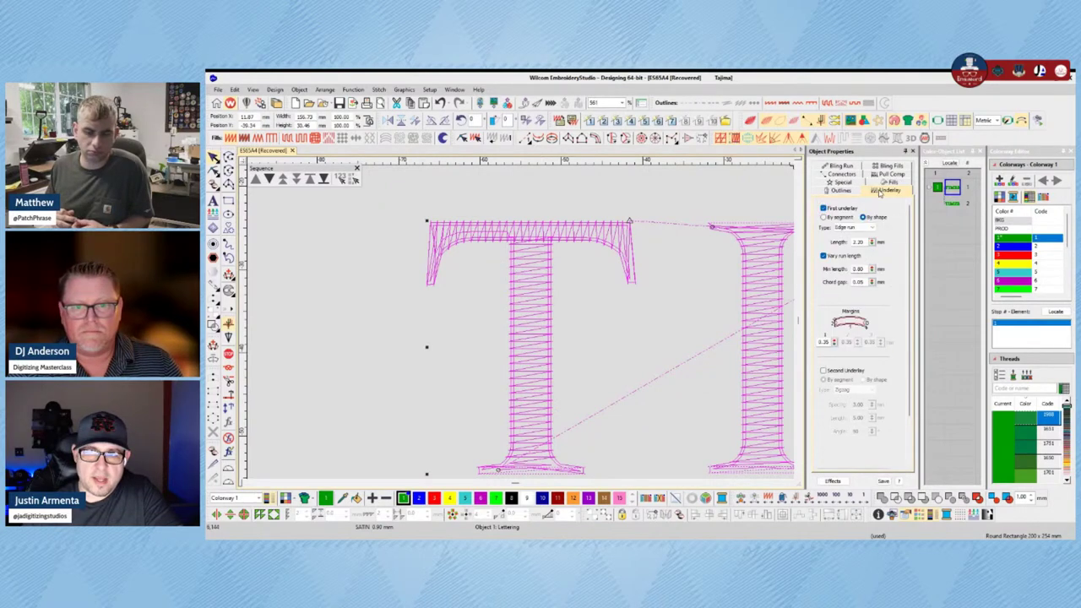
pyautogui.click(883, 183)
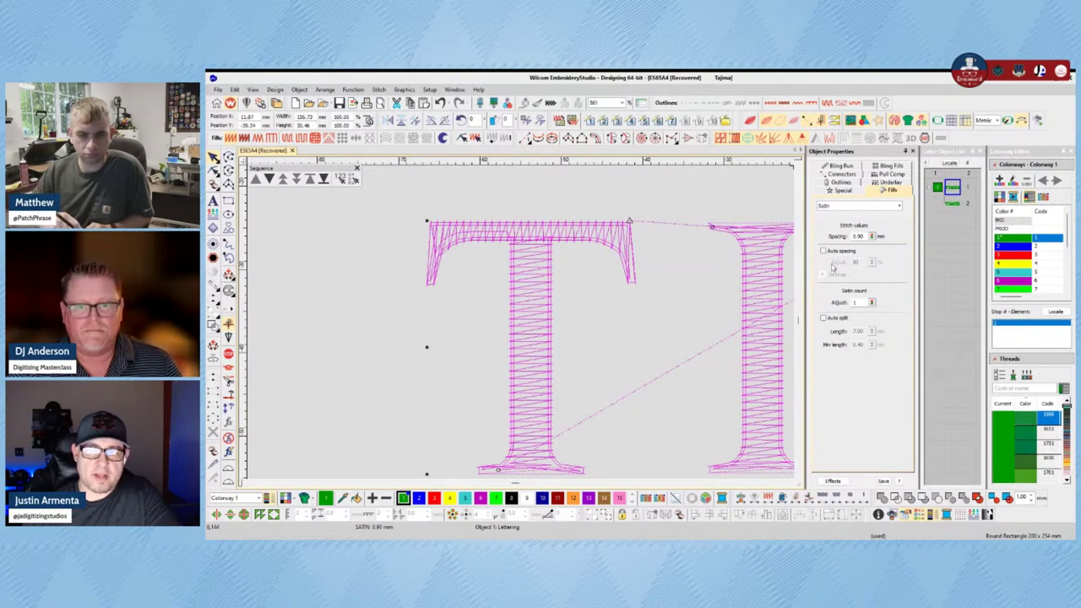
pyautogui.click(889, 181)
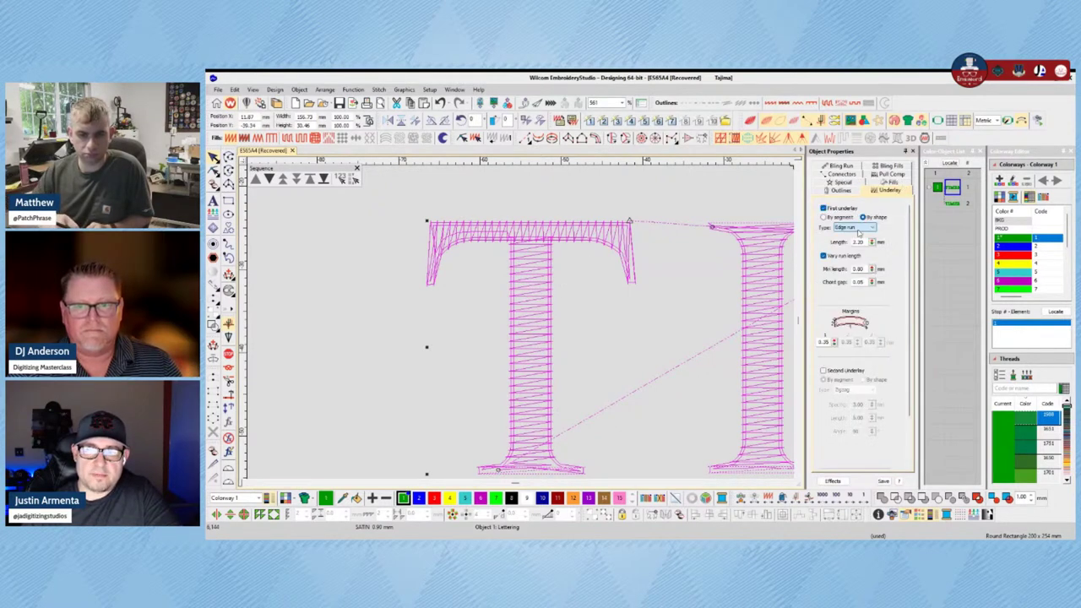
pyautogui.scroll(-1, 857, 229)
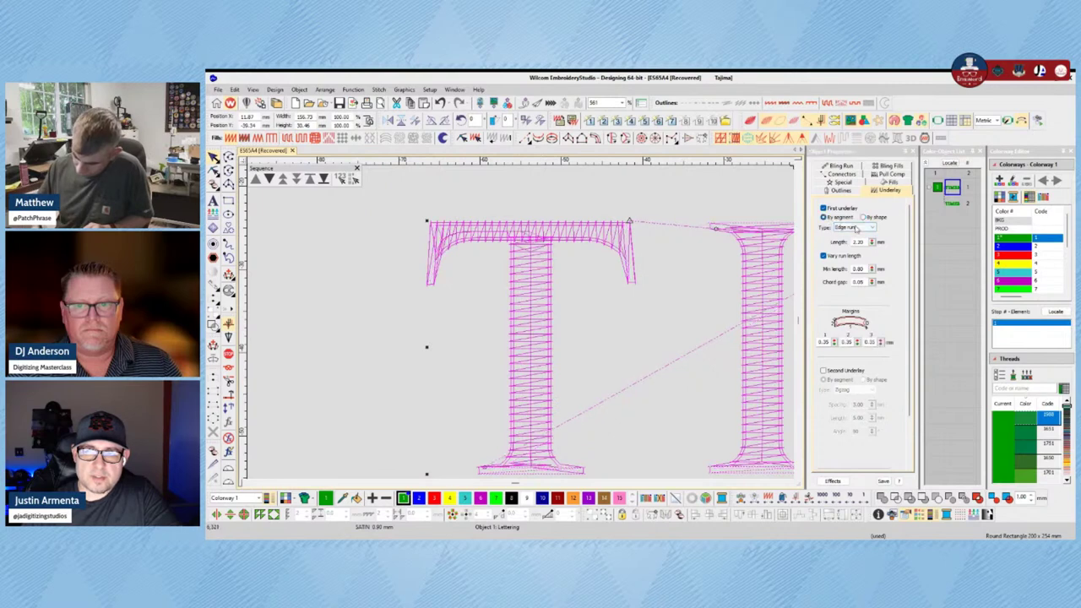
pyautogui.scroll(2, 857, 230)
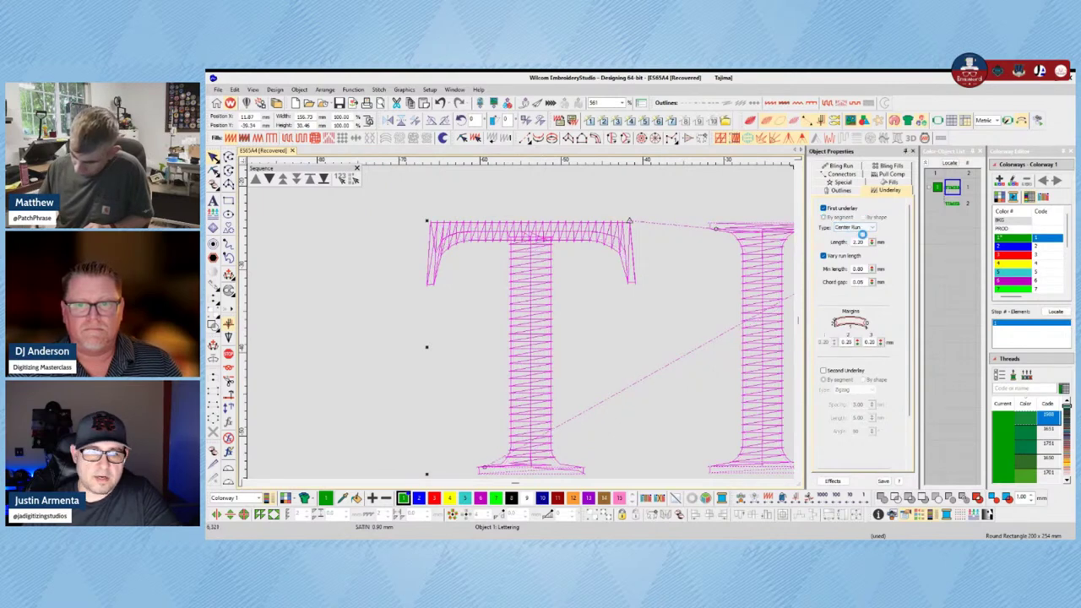
pyautogui.click(559, 330)
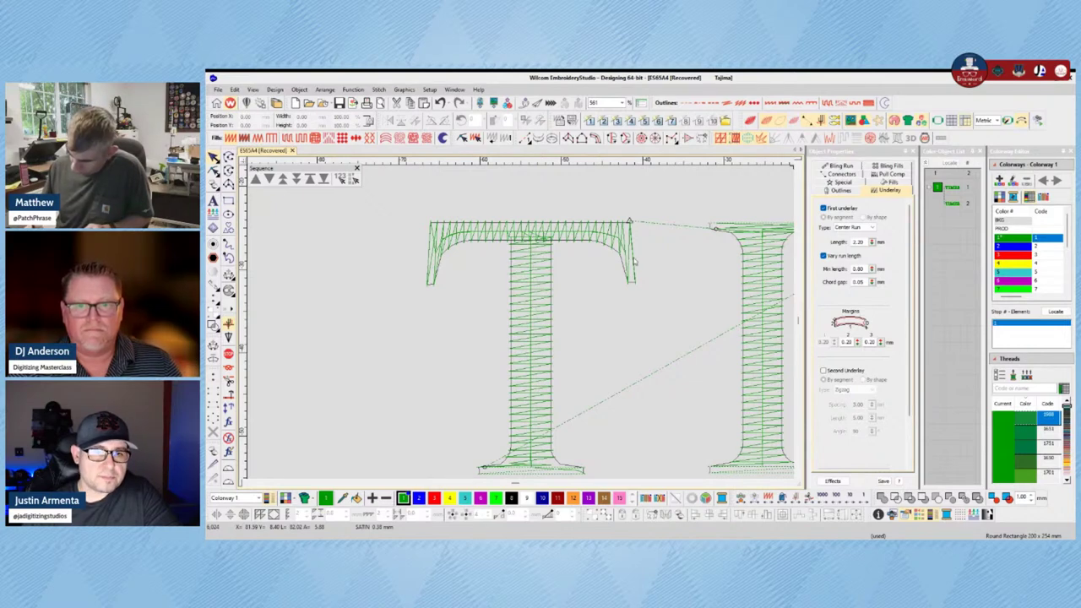
pyautogui.click(582, 235)
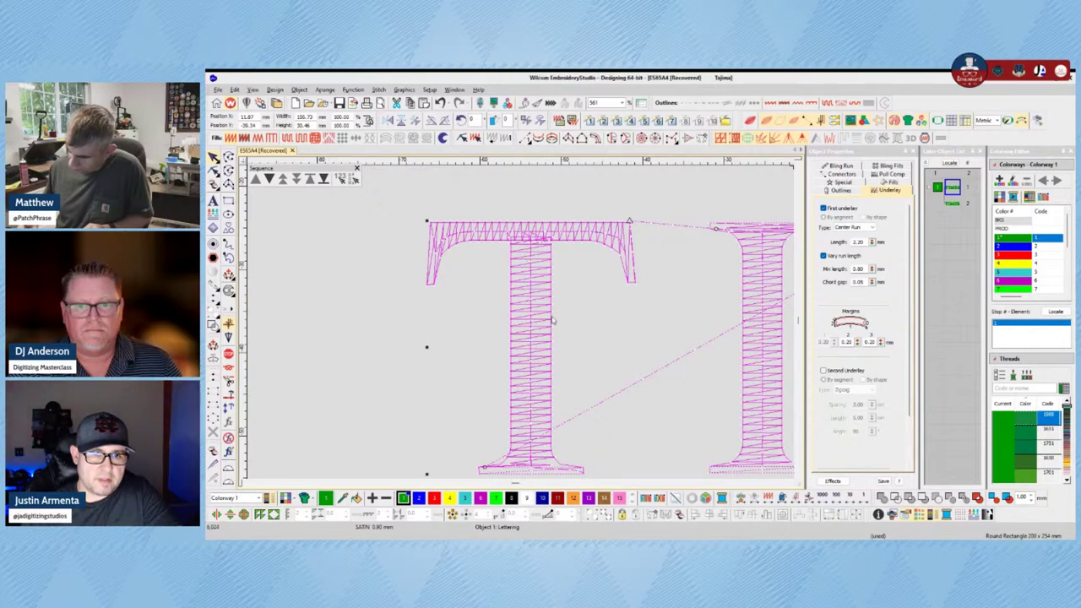
pyautogui.scroll(3, 507, 259)
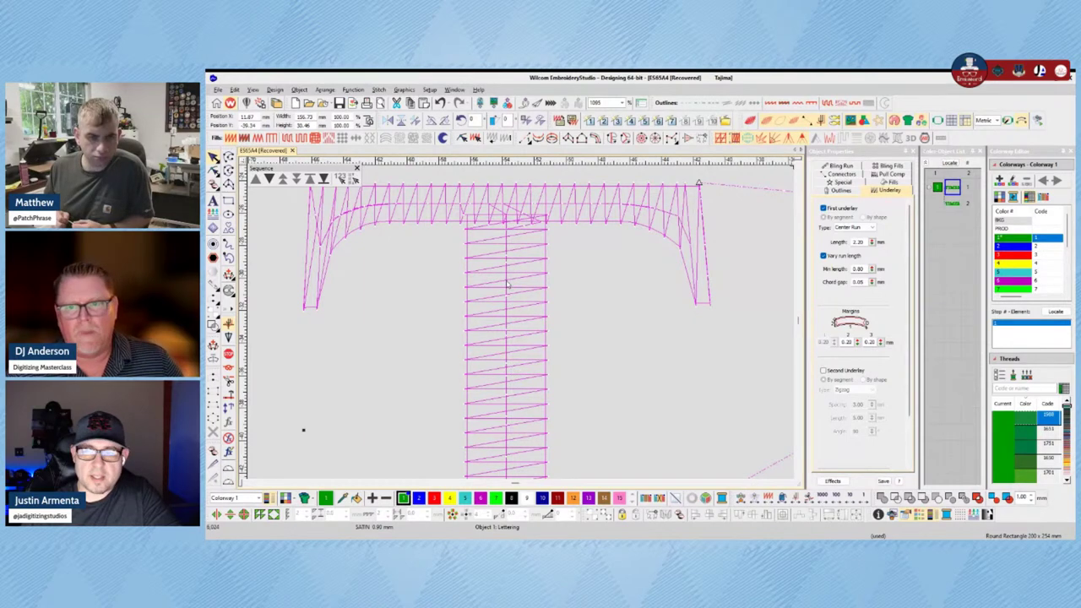
# Step: Set the first underlay's run length to 5.00 mm and turn off varying run length for the lower TIMES lettering
pyautogui.doubleClick(859, 243)
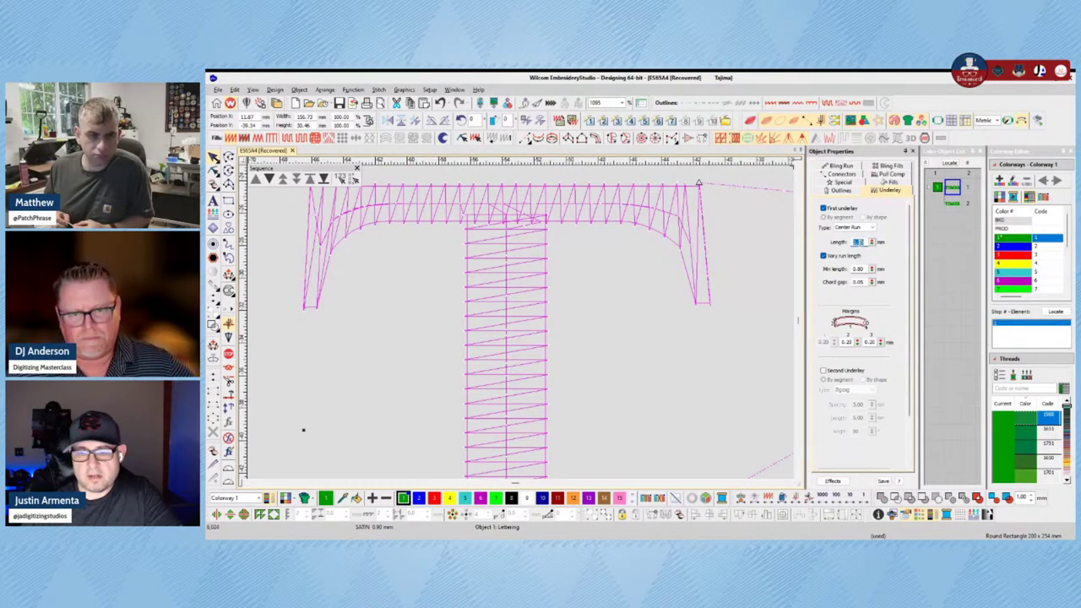
pyautogui.write('5')
pyautogui.click(1016, 297)
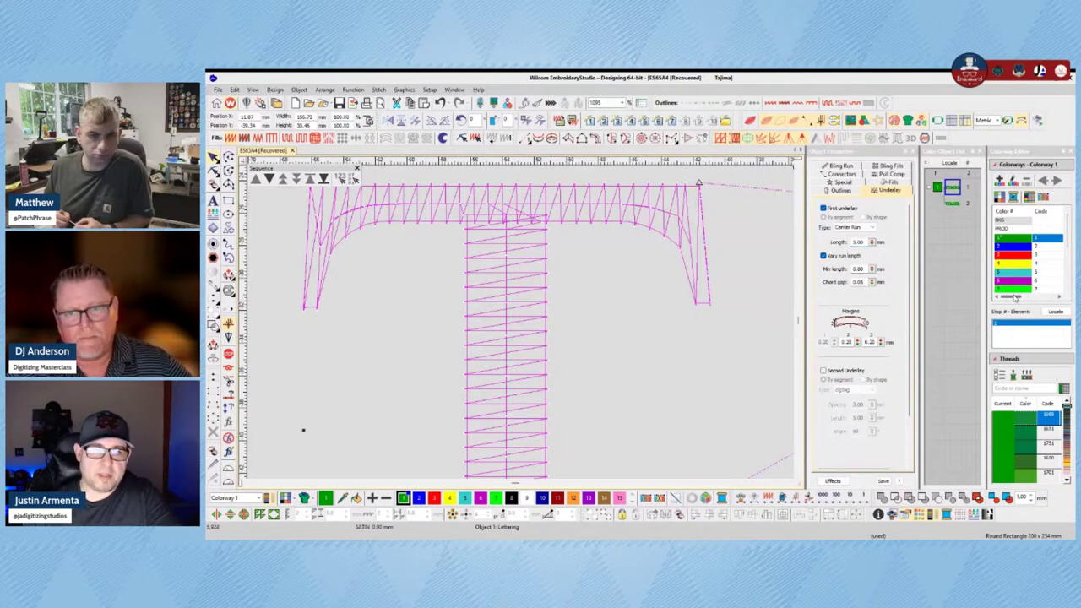
pyautogui.click(823, 255)
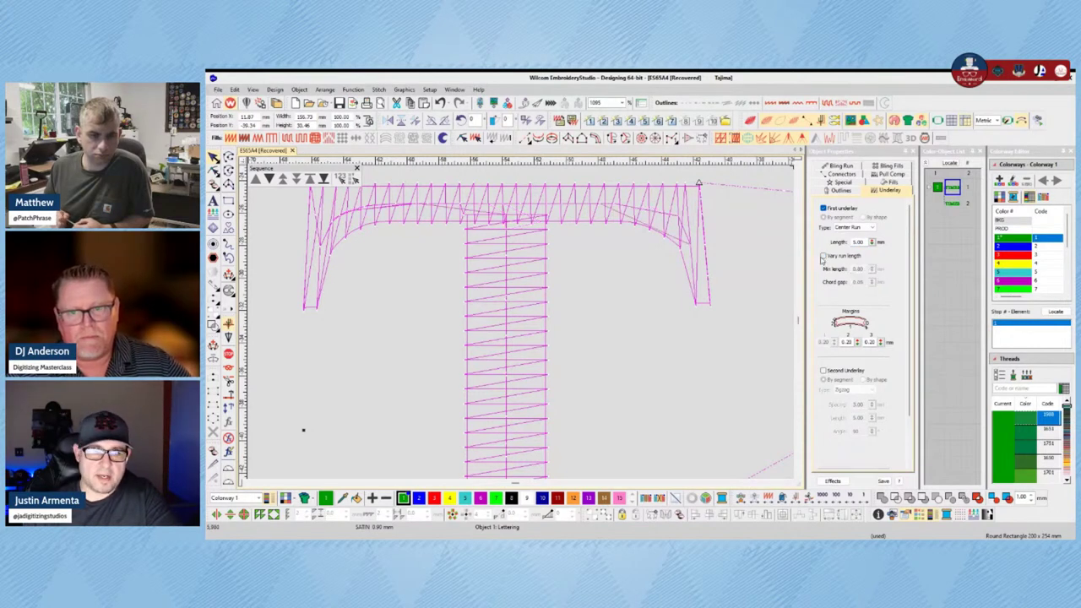
pyautogui.scroll(-1, 781, 281)
pyautogui.scroll(-1, 461, 351)
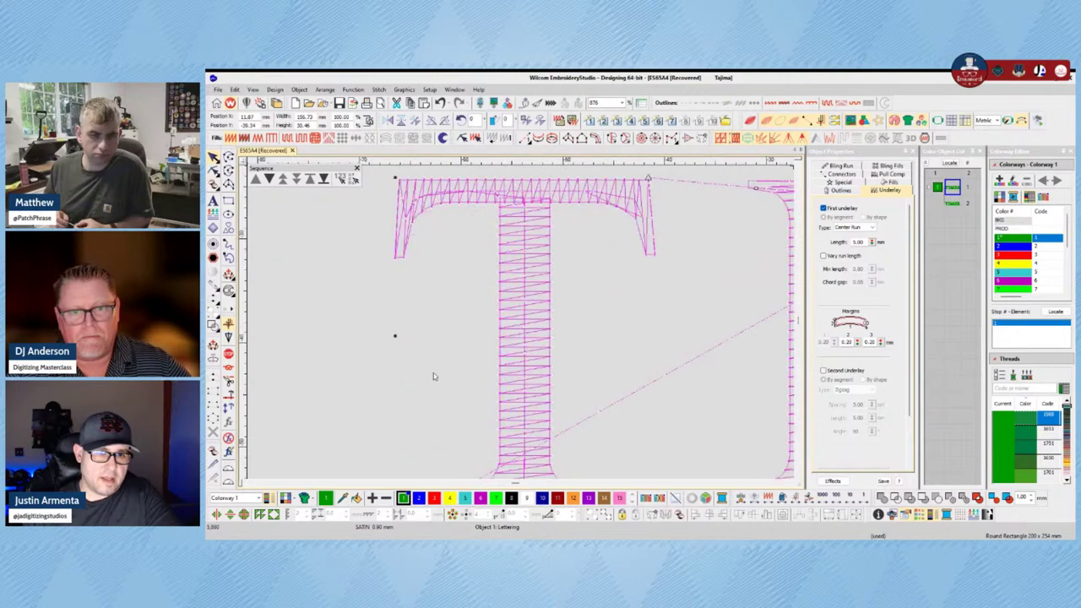
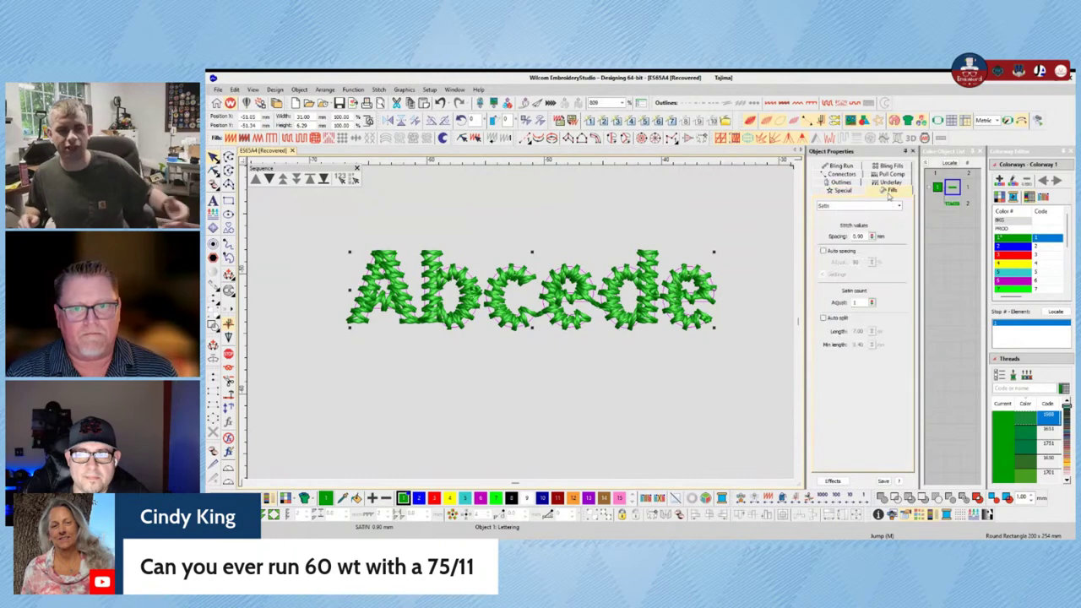
# Step: Set the satin spacing of the Abcede lettering to 0.40 mm
pyautogui.write('0.4')
pyautogui.press('Return')
pyautogui.click(1065, 405)
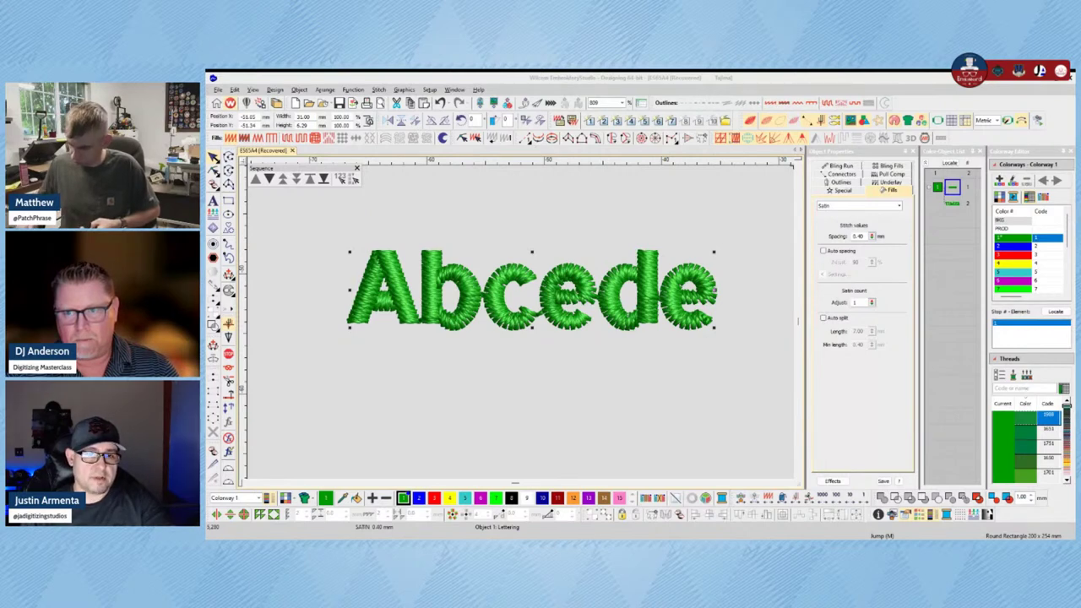
pyautogui.hotkey('alt', 'Tab')
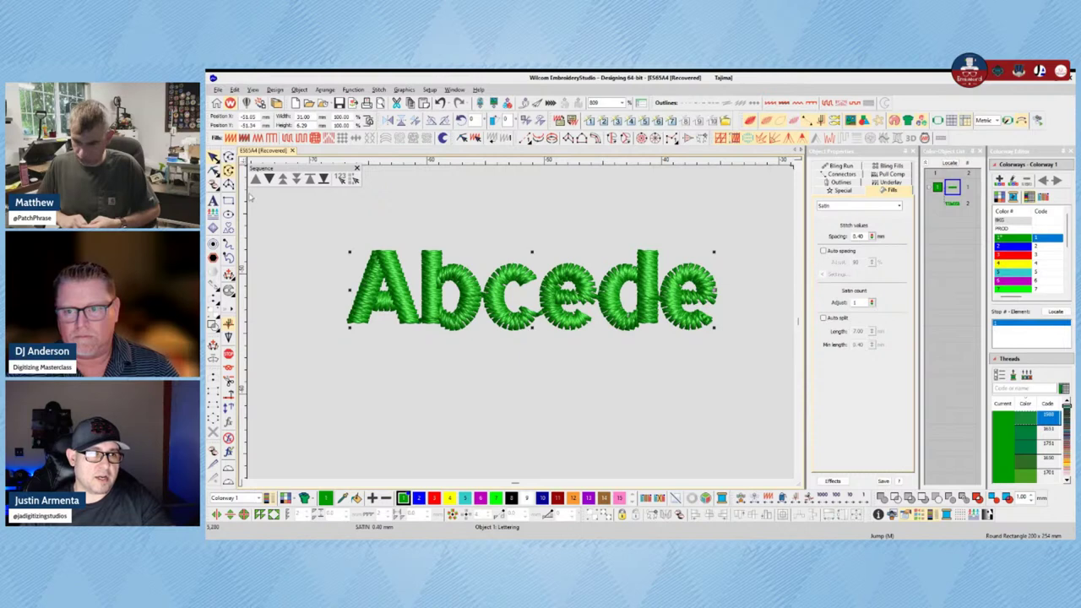
# Step: Break the Abcede lettering into separate letters and break its A and b apart into individual satin columns
pyautogui.rightClick(409, 289)
pyautogui.click(488, 481)
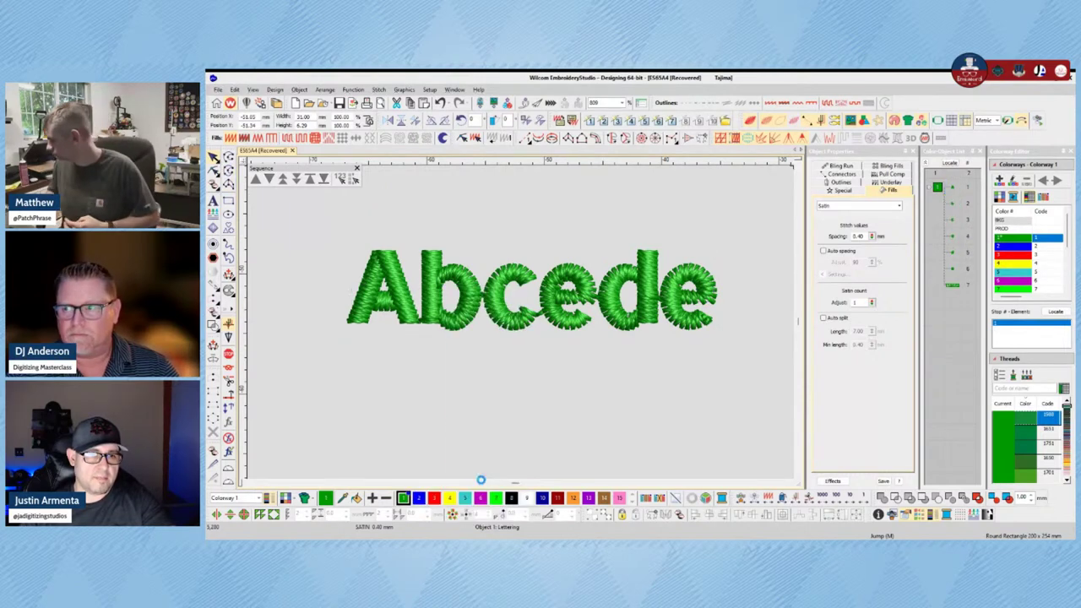
pyautogui.rightClick(409, 310)
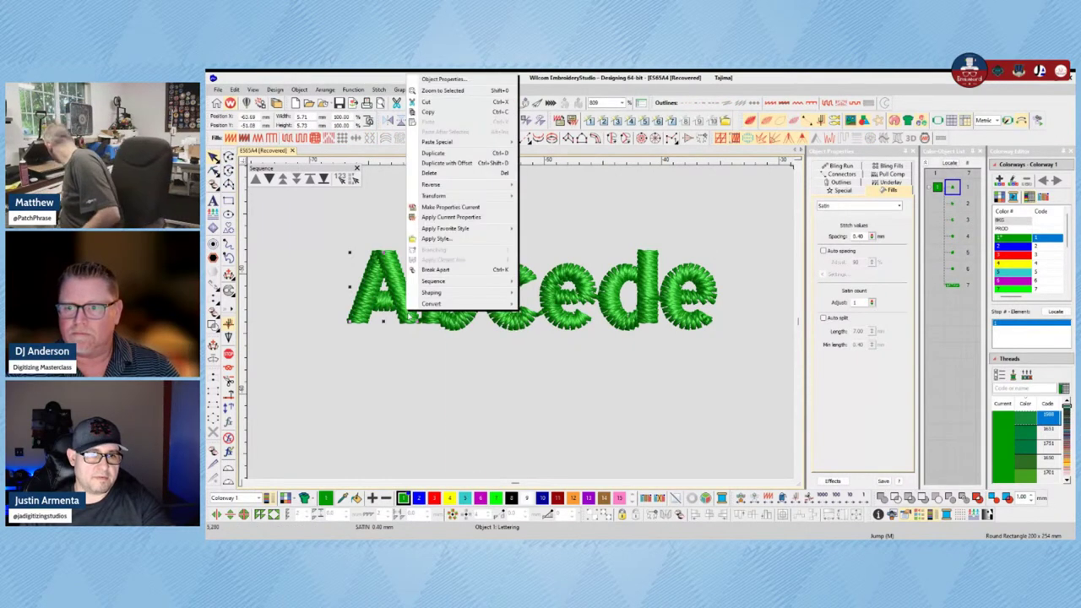
pyautogui.click(435, 270)
pyautogui.rightClick(442, 316)
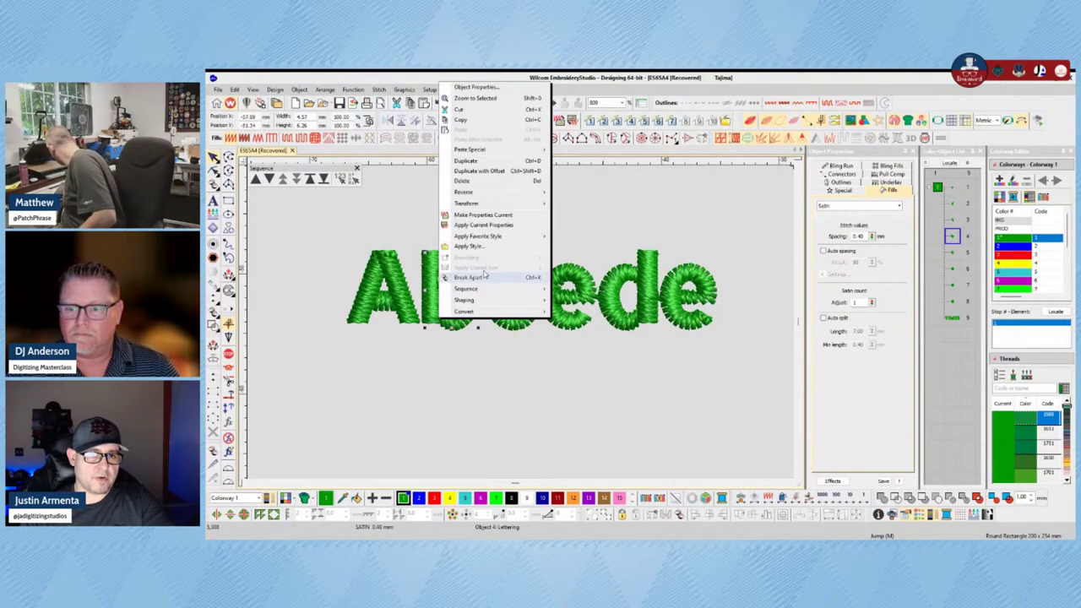
pyautogui.click(473, 278)
pyautogui.rightClick(500, 282)
pyautogui.press('Escape')
pyautogui.press('Tab')
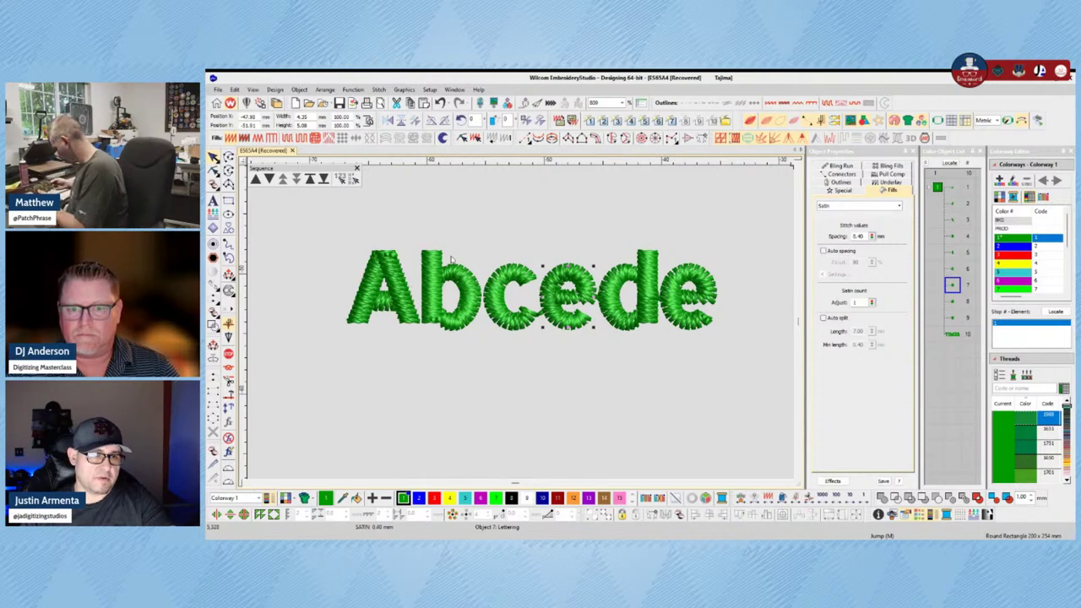
# Step: Lower the A's crossbar and widen it to about 3.09 mm
pyautogui.click(389, 325)
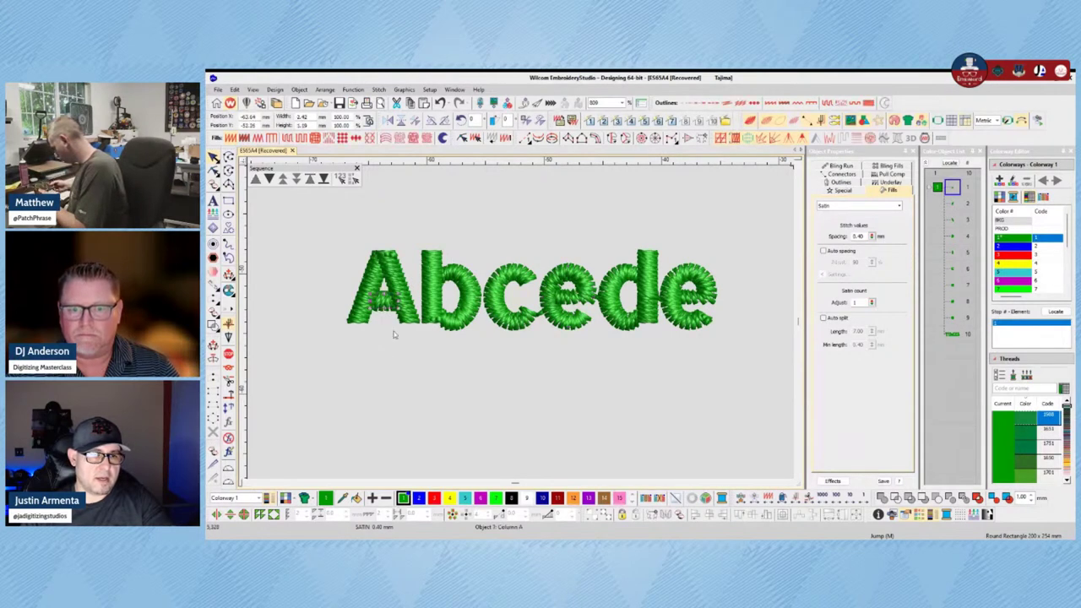
pyautogui.moveTo(387, 311); pyautogui.dragTo(384, 311)
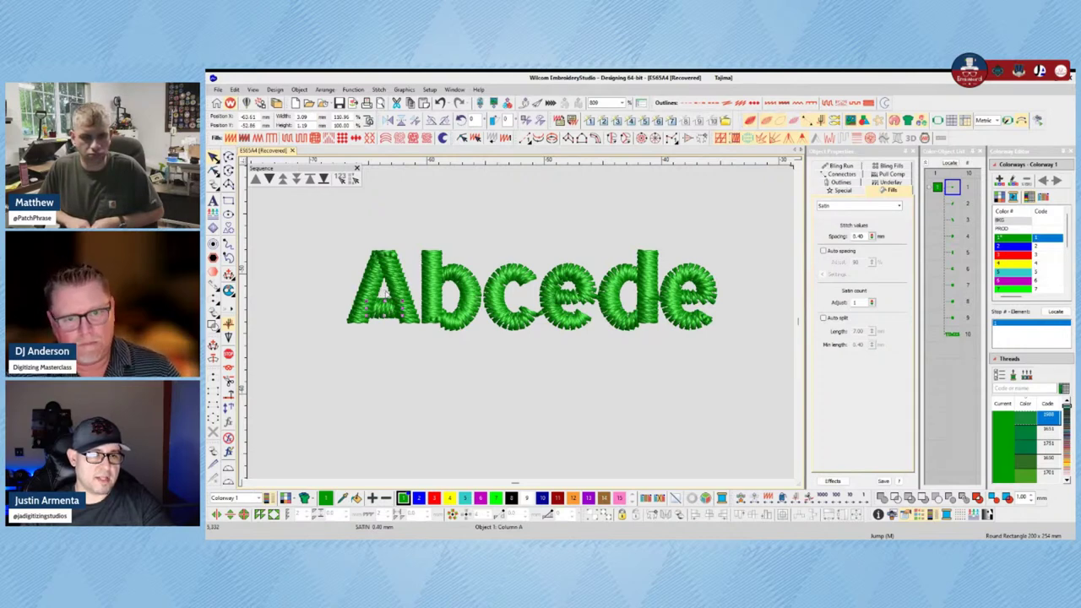
pyautogui.press('Escape')
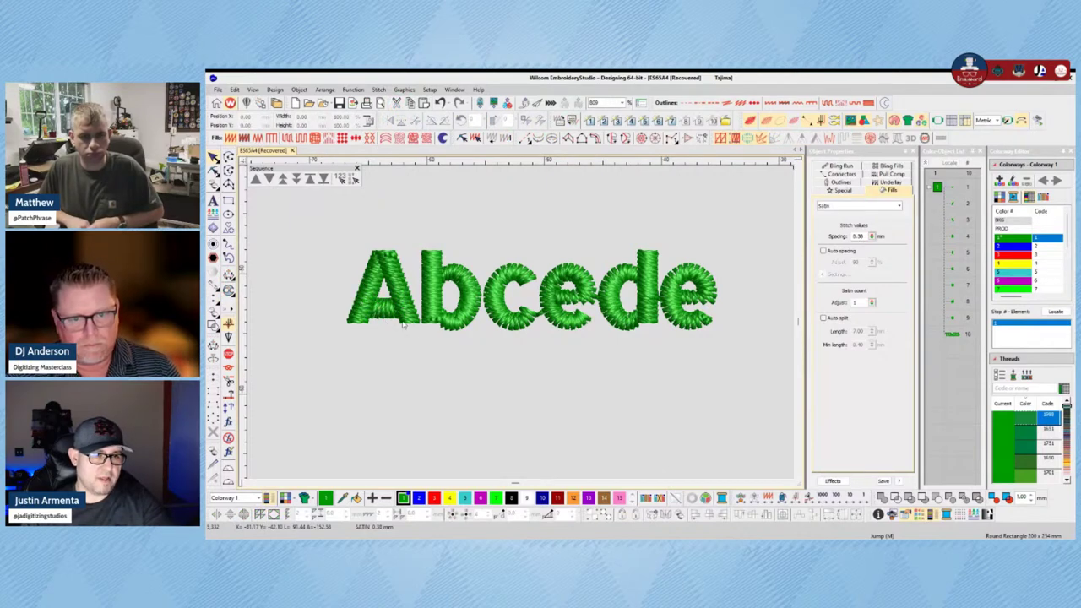
# Step: Reposition the A's diagonal legs around its lowered crossbar
pyautogui.click(351, 319)
pyautogui.moveTo(368, 298); pyautogui.dragTo(402, 302)
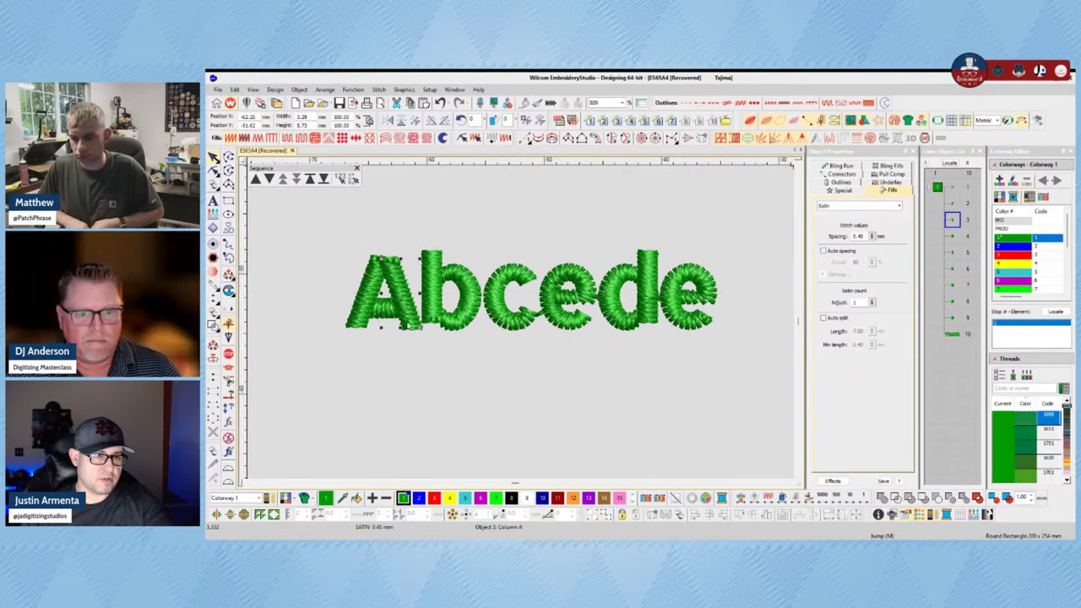
pyautogui.moveTo(409, 326); pyautogui.dragTo(408, 323)
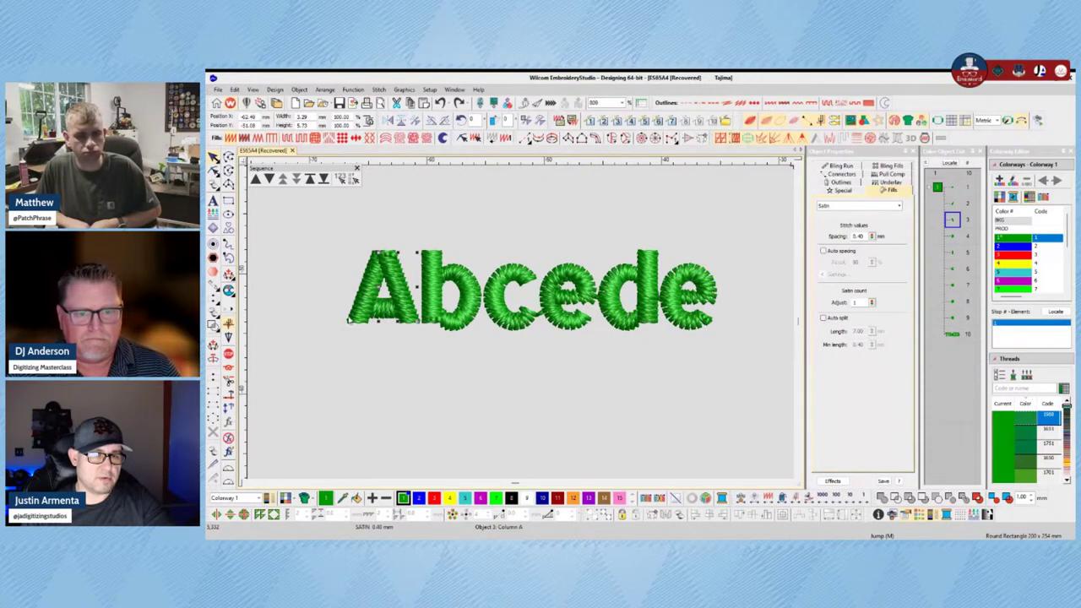
# Step: Reshape the first e in Abcede to shorten its lower tail and widen the opening below the crossbar
pyautogui.click(594, 324)
pyautogui.scroll(2, 596, 325)
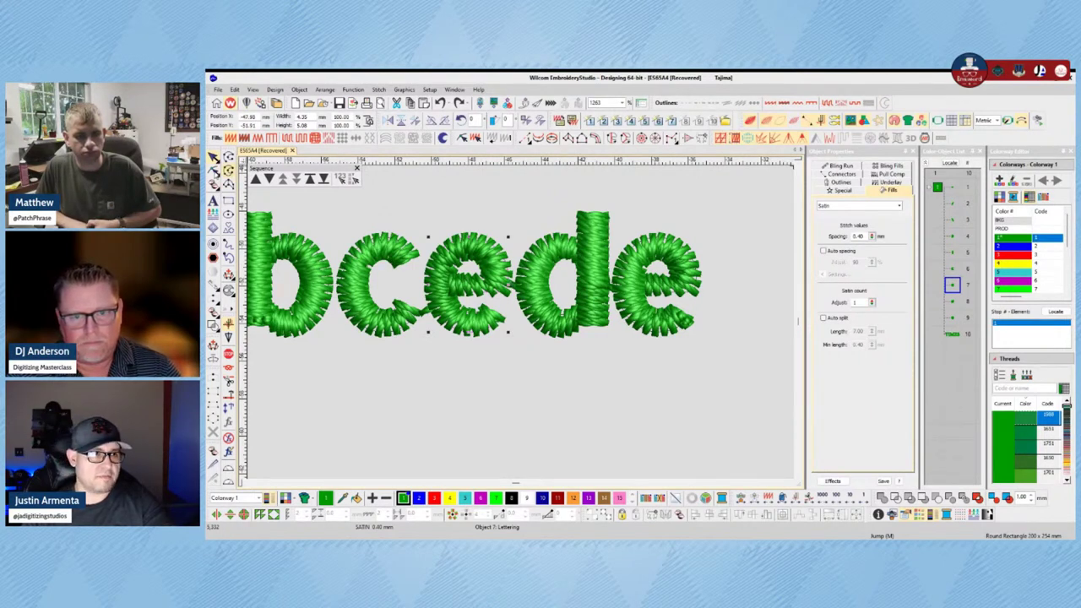
pyautogui.click(215, 168)
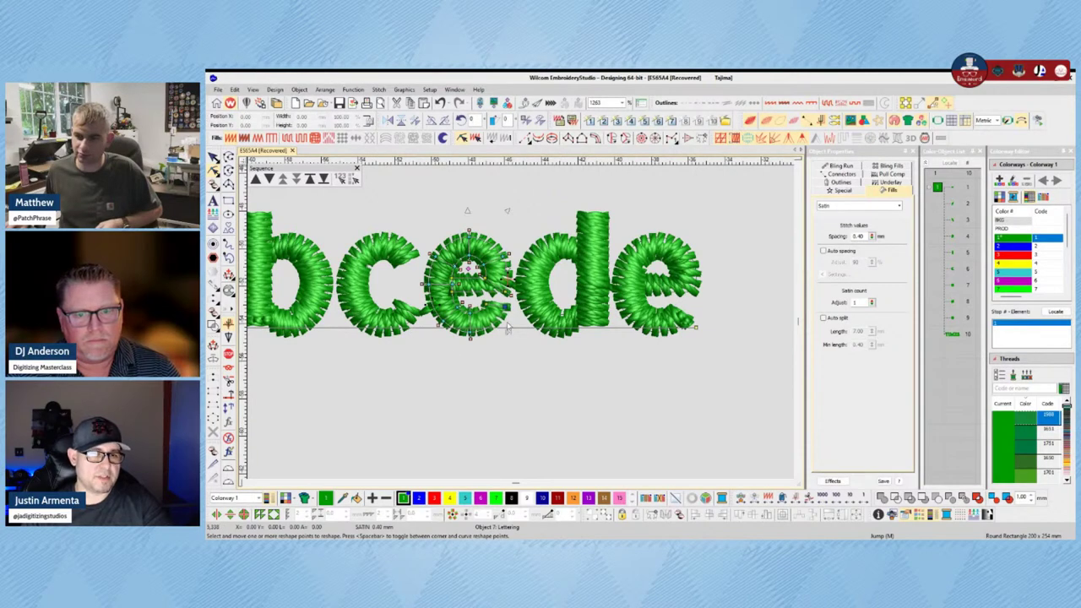
pyautogui.scroll(2, 506, 292)
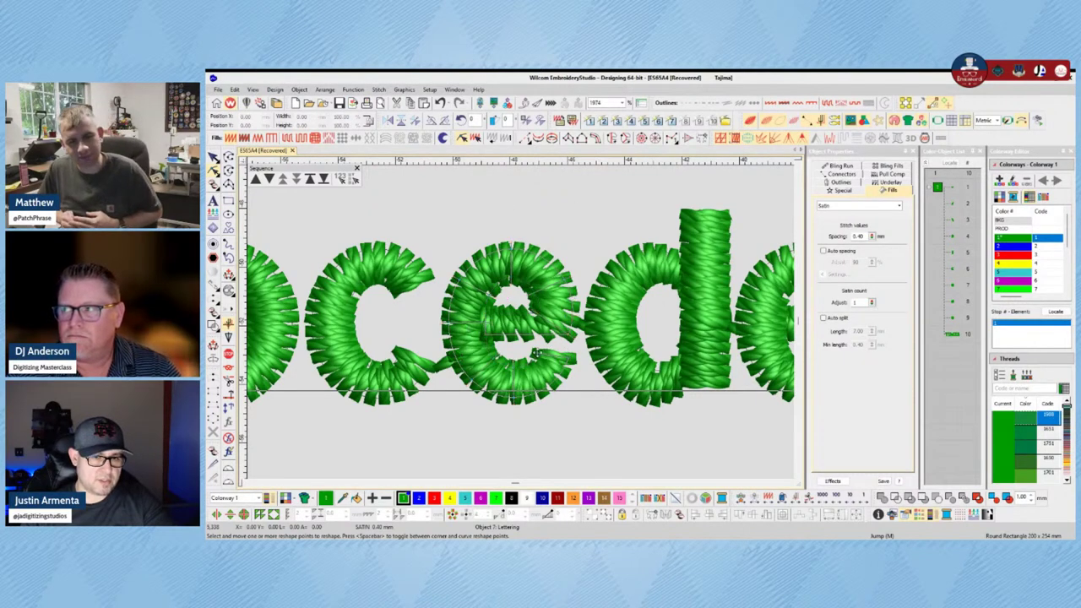
pyautogui.click(534, 353)
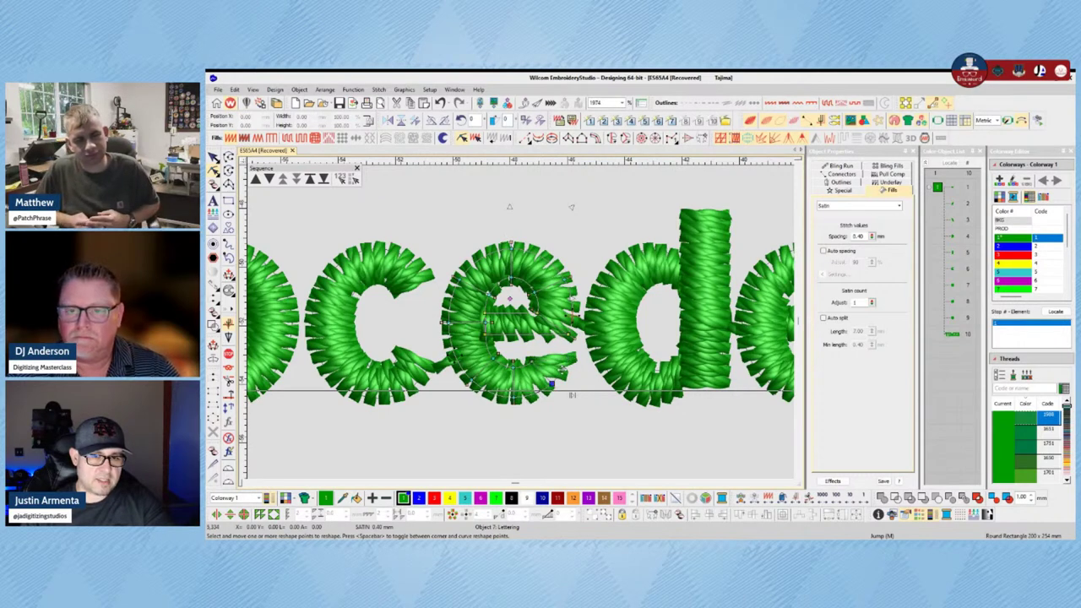
pyautogui.moveTo(551, 385); pyautogui.dragTo(552, 386)
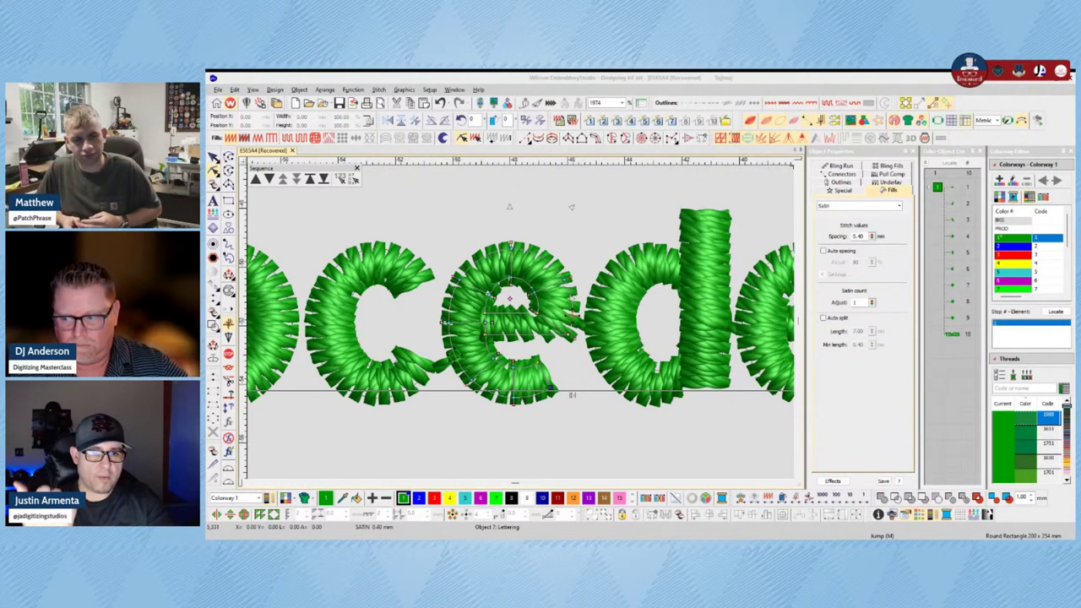
pyautogui.hotkey('alt', 'Tab')
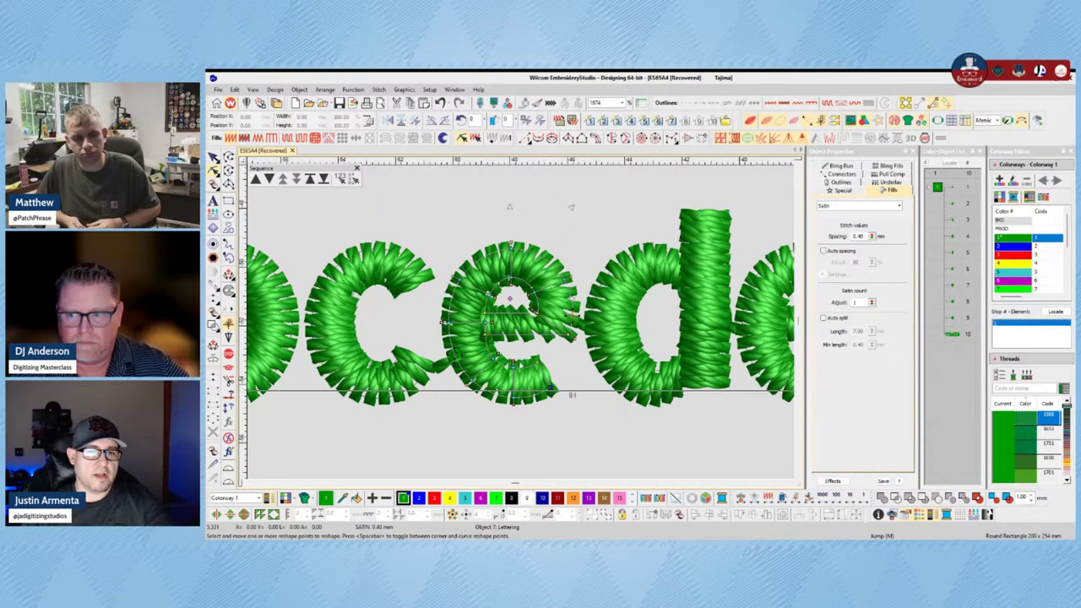
pyautogui.scroll(-2, 523, 253)
pyautogui.press('Escape')
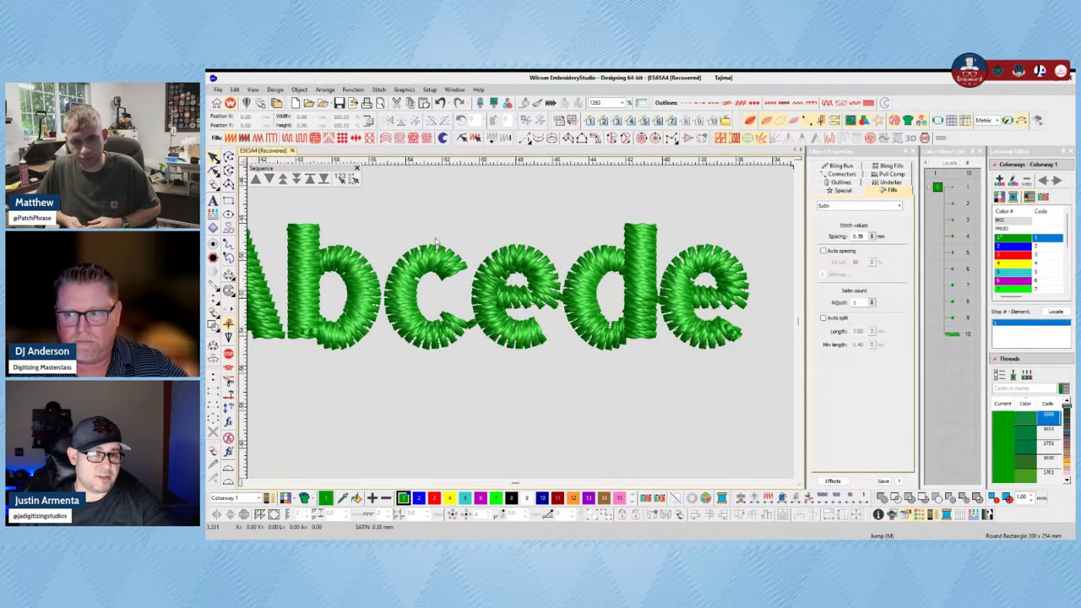
# Step: Reshape the first e in Abcede to take its crossbar out of the middle of the letter
pyautogui.click(510, 279)
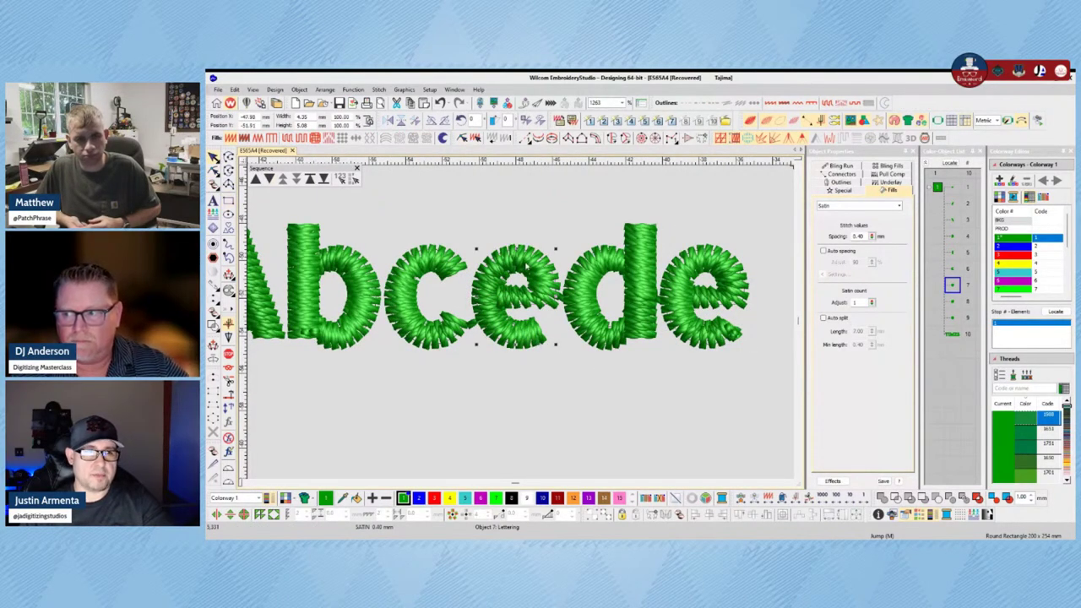
pyautogui.scroll(-1, 479, 335)
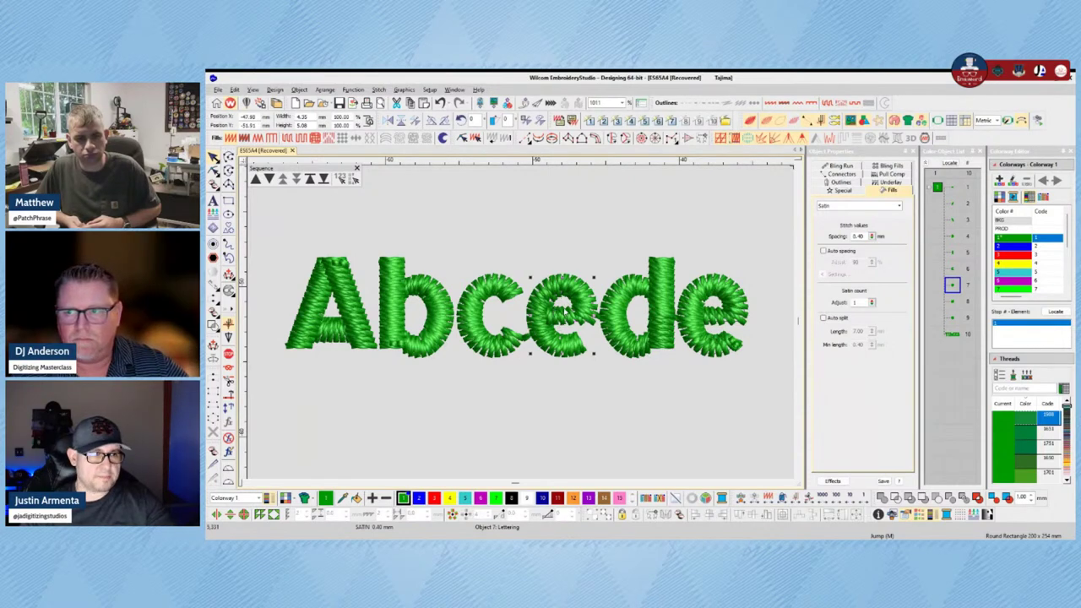
pyautogui.press('h')
pyautogui.click(562, 302)
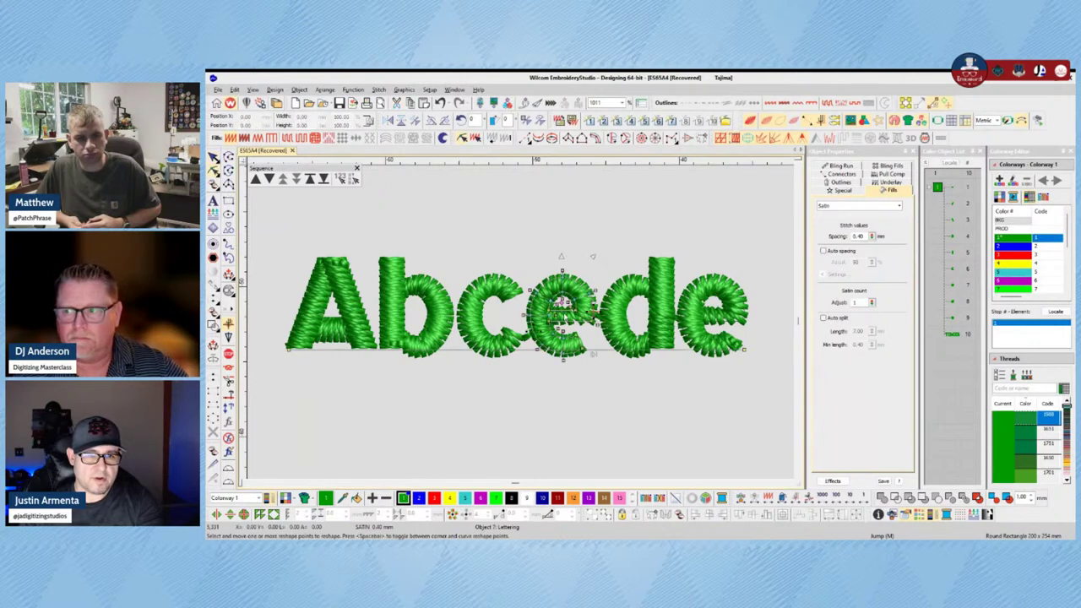
pyautogui.moveTo(549, 310); pyautogui.dragTo(591, 316)
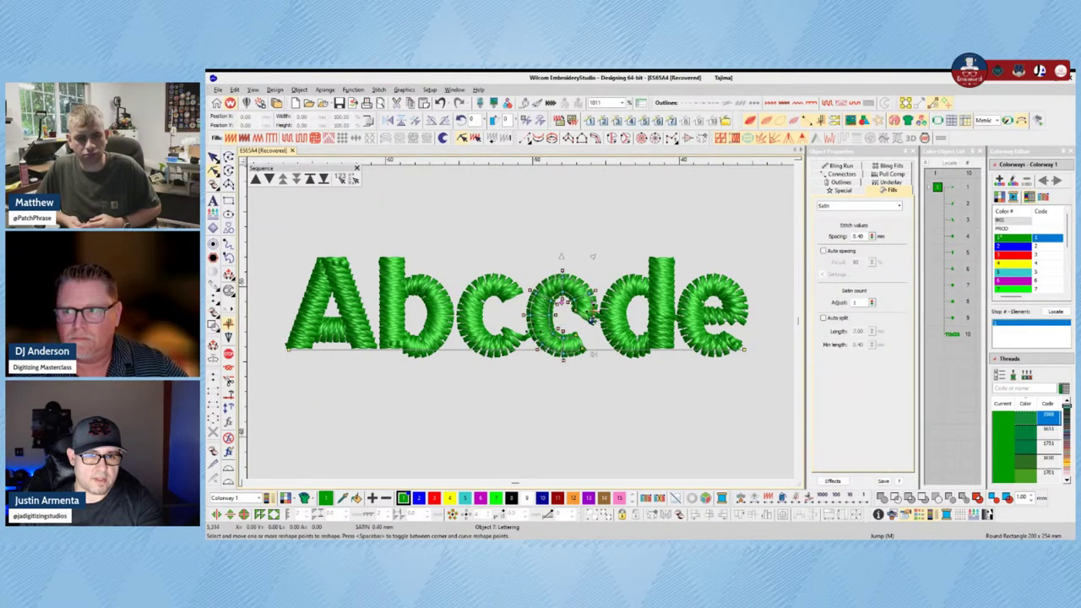
# Step: Replace the A's crossbar with a run stitch line and draw a run stitch crossbar across the first e in Abcede
pyautogui.press('Escape')
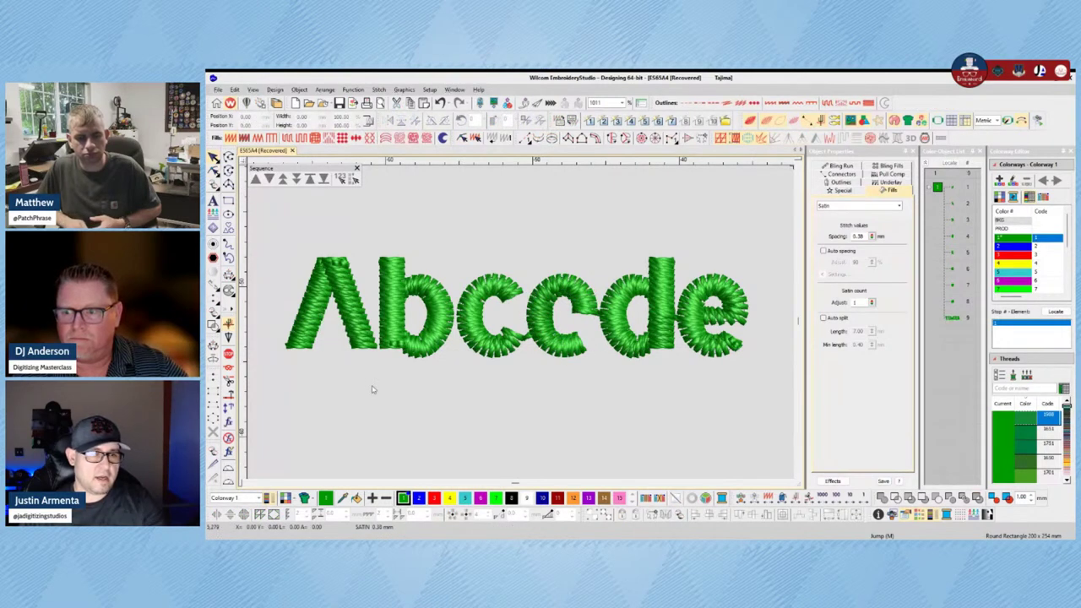
pyautogui.press('a')
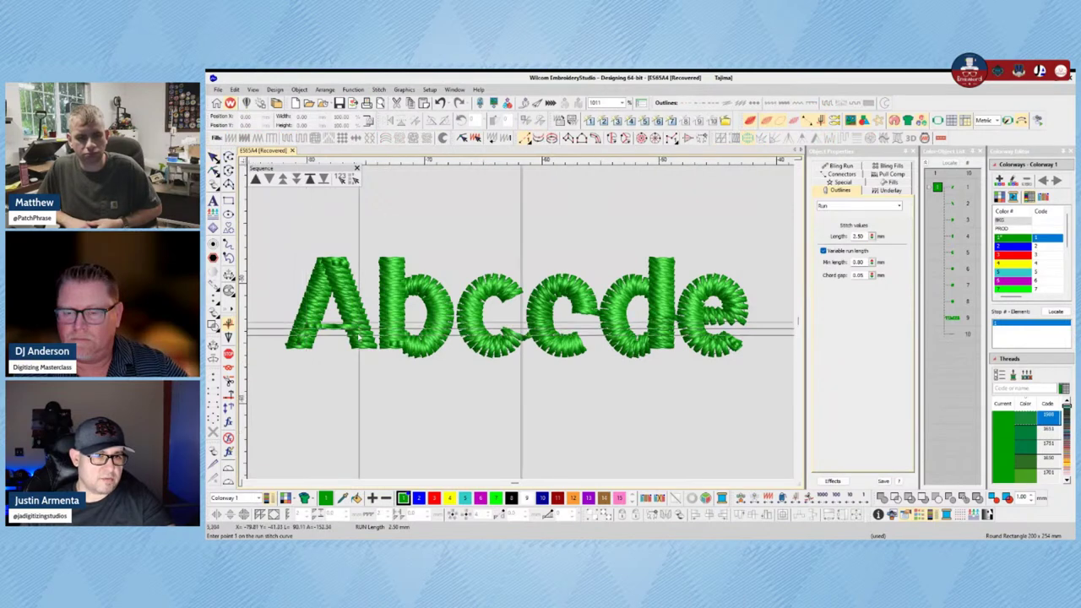
pyautogui.scroll(-1, 728, 335)
pyautogui.scroll(2, 482, 321)
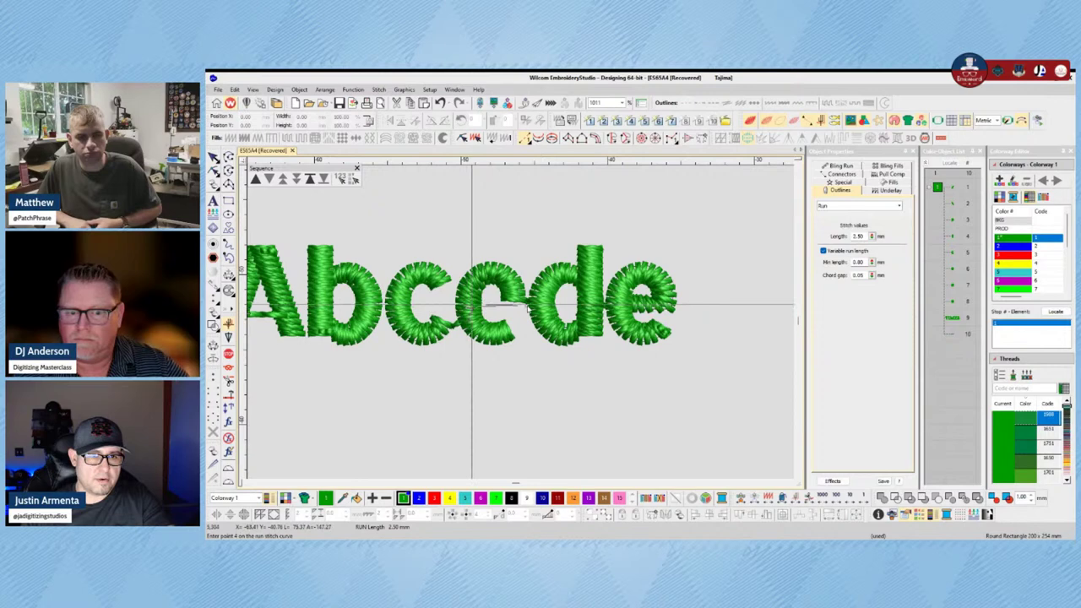
pyautogui.click(464, 306)
pyautogui.click(525, 309)
pyautogui.press('Return')
pyautogui.press('Escape')
pyautogui.keyDown('ctrl'); pyautogui.click(422, 278); pyautogui.keyUp('ctrl')
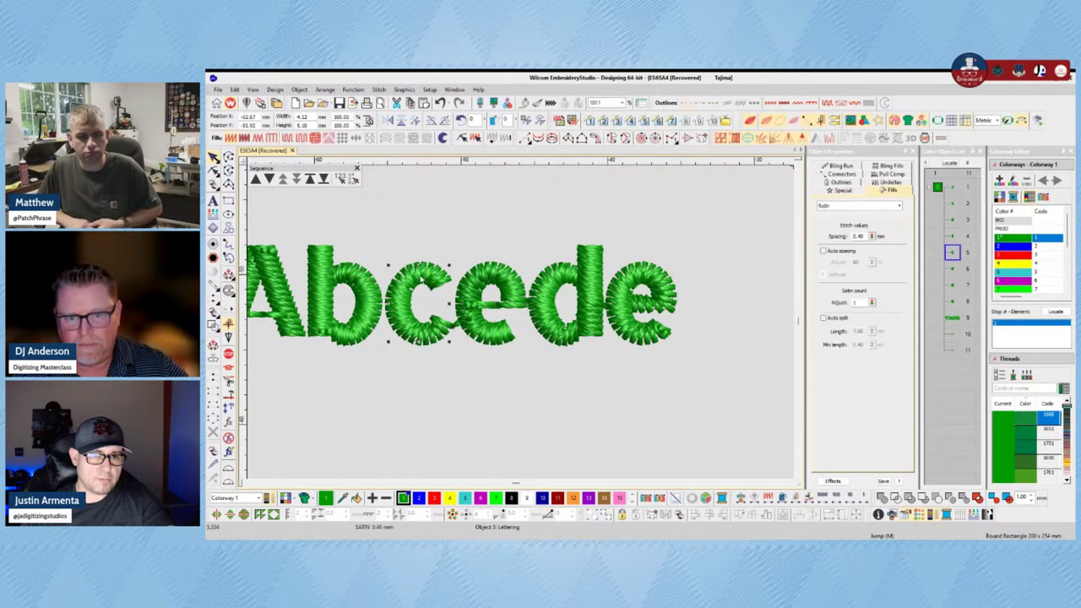
pyautogui.click(518, 331)
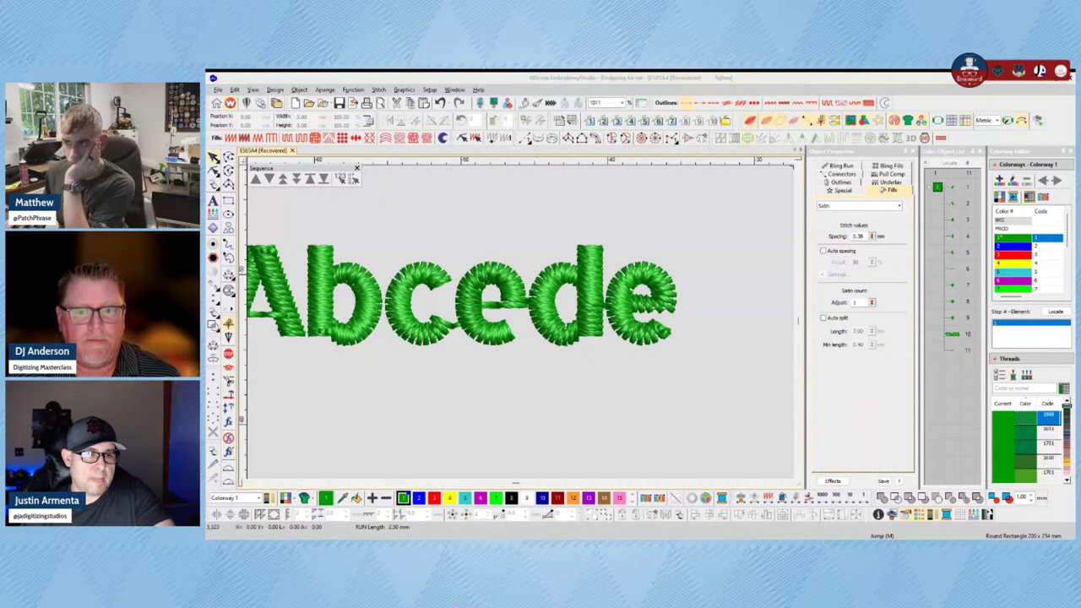
# Step: Measure the height of the first e's enclosed opening above its crossbar
pyautogui.click(505, 311)
pyautogui.press('m')
pyautogui.click(505, 311)
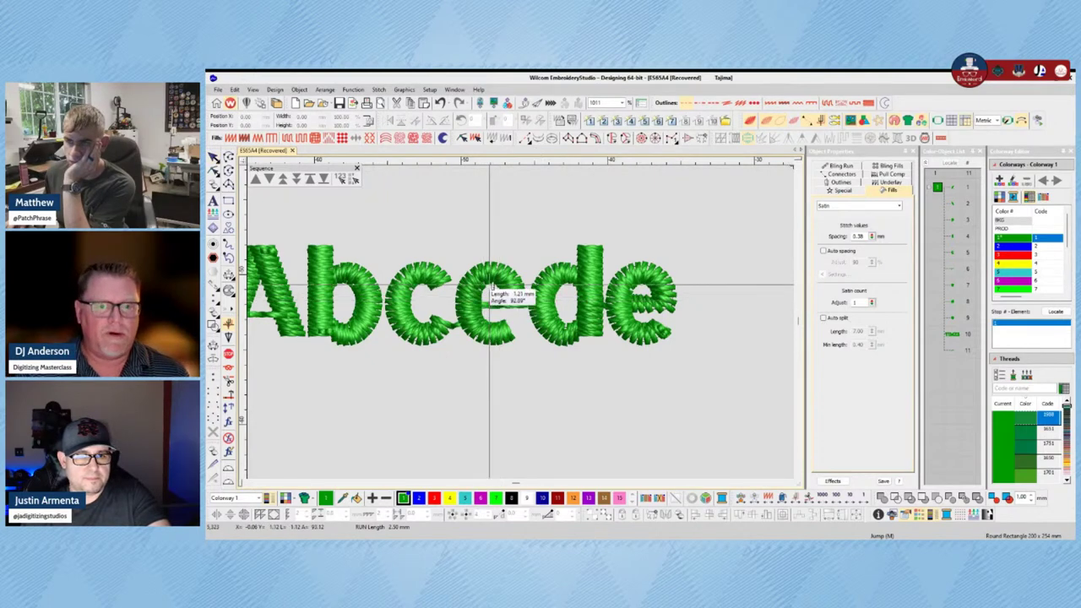
pyautogui.hotkey('shift', 'z')
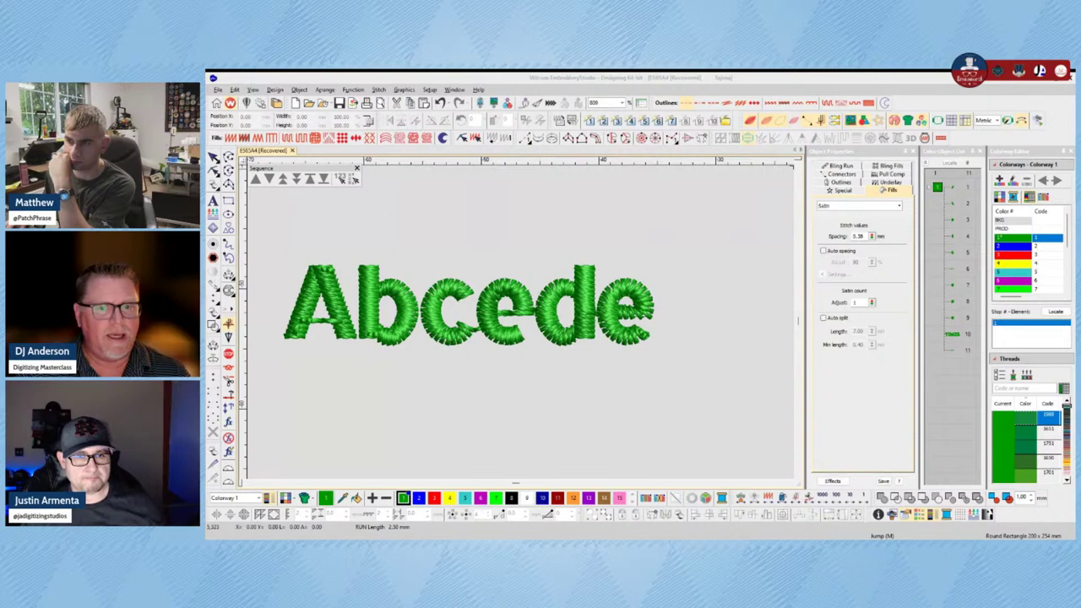
# Step: Select both parts of the first e in Abcede and scale them proportionally to a height of 4 mm
pyautogui.click(596, 362)
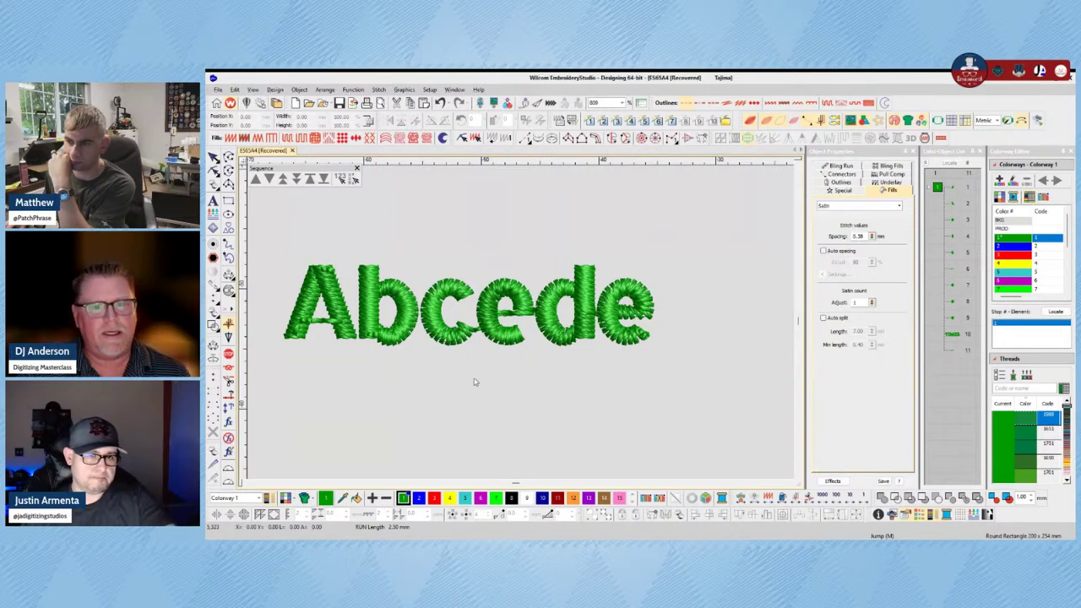
pyautogui.moveTo(474, 381); pyautogui.dragTo(549, 269)
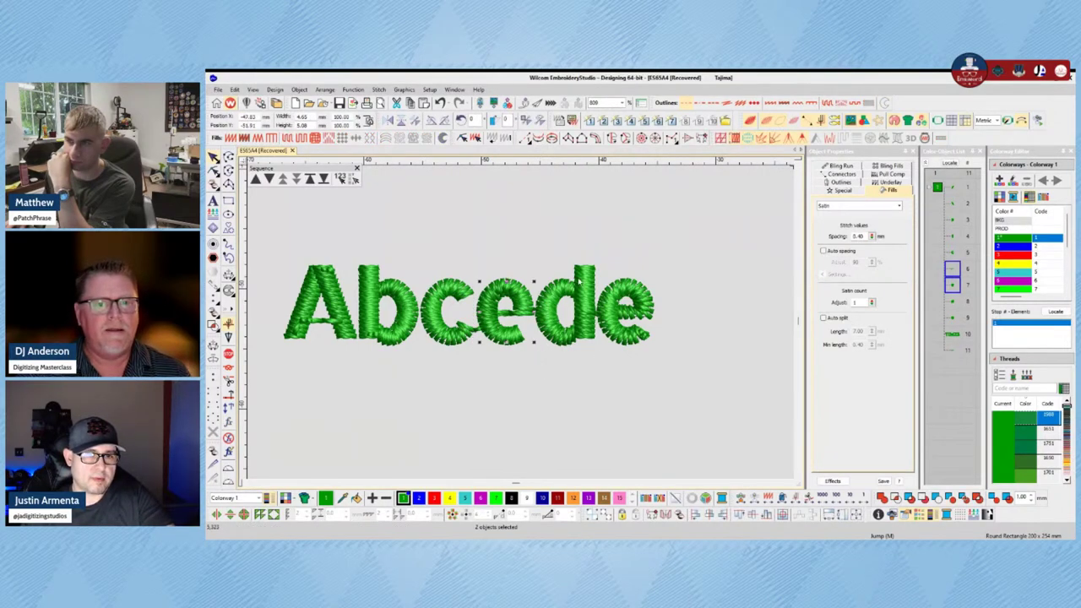
pyautogui.click(323, 178)
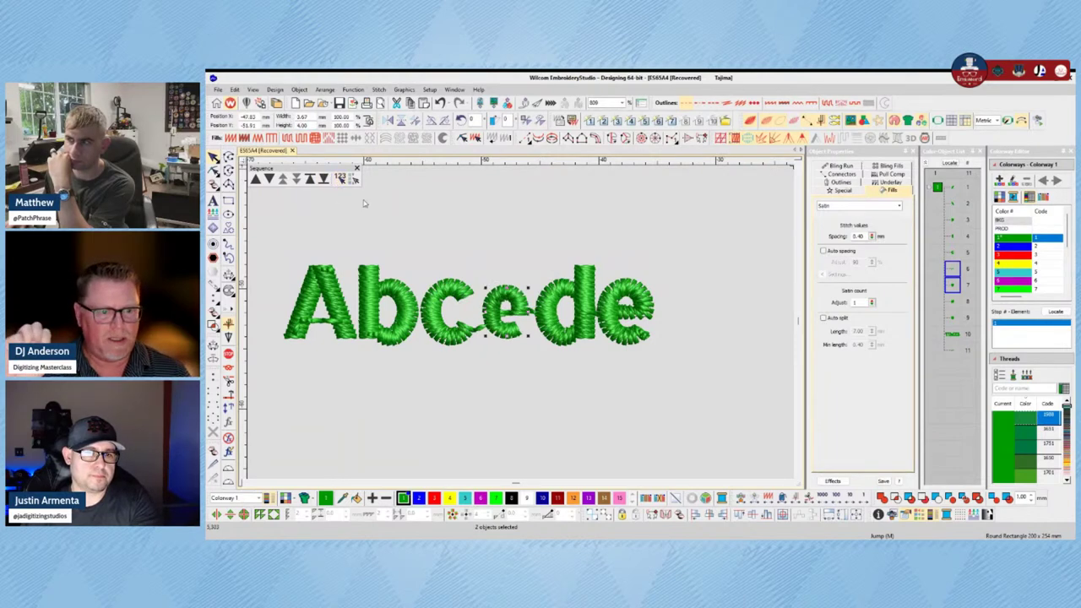
# Step: Measure the opening inside the reduced e again
pyautogui.scroll(2, 519, 319)
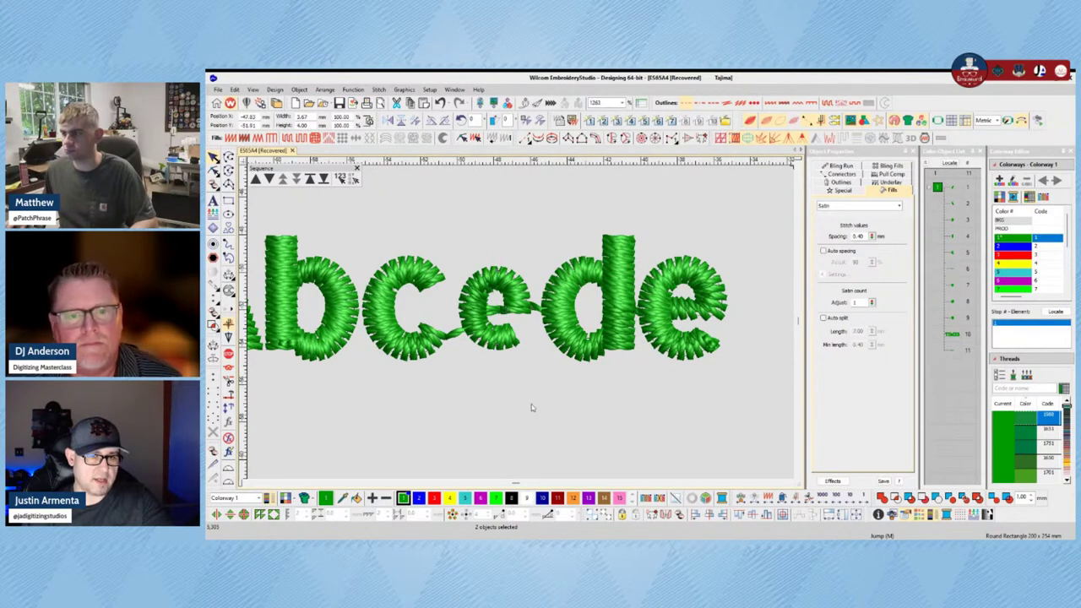
pyautogui.press('m')
pyautogui.moveTo(496, 304)
pyautogui.mouseDown()
pyautogui.moveTo(486, 301)
pyautogui.moveTo(495, 292)
pyautogui.moveTo(505, 297)
pyautogui.mouseUp()
pyautogui.scroll(-2, 505, 298)
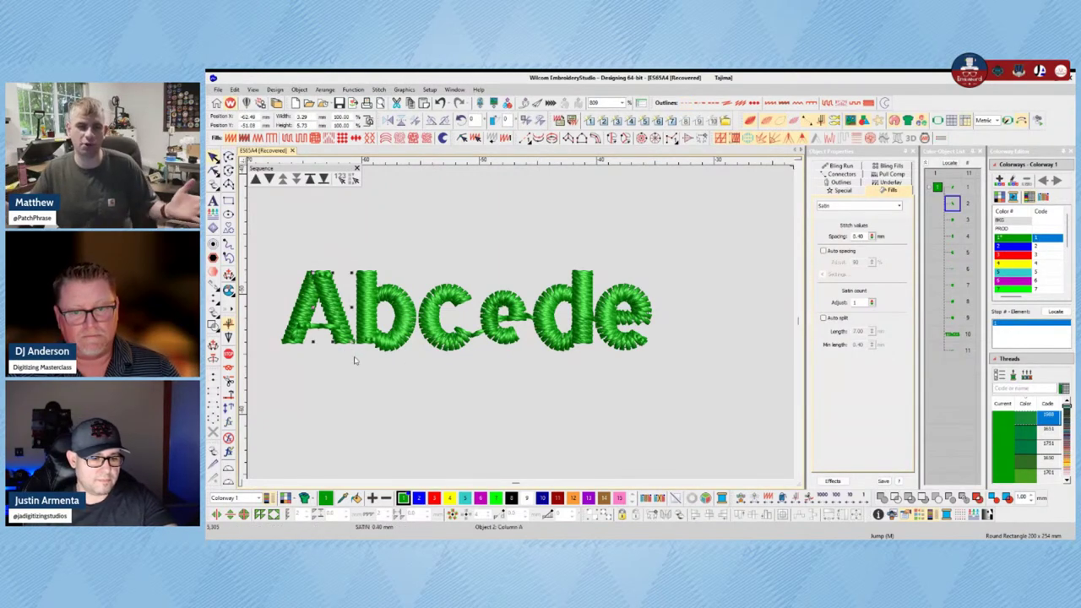
# Step: Show the lettering as stitch lines and review the tie-off connector settings and methods for the A's right leg
pyautogui.press('z')
pyautogui.hscroll(-5, 363, 355)
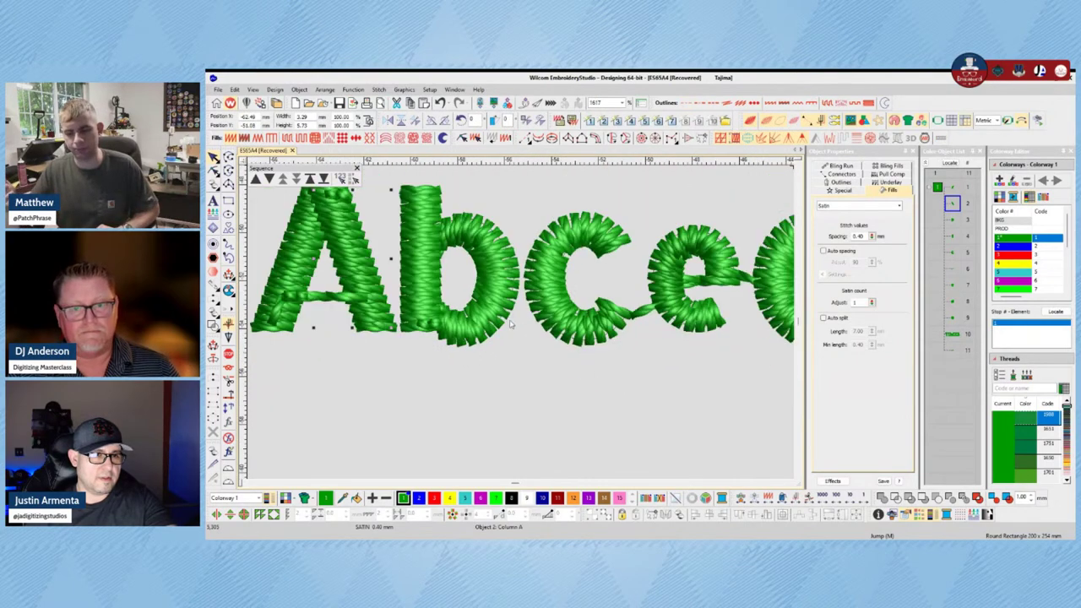
pyautogui.press('t')
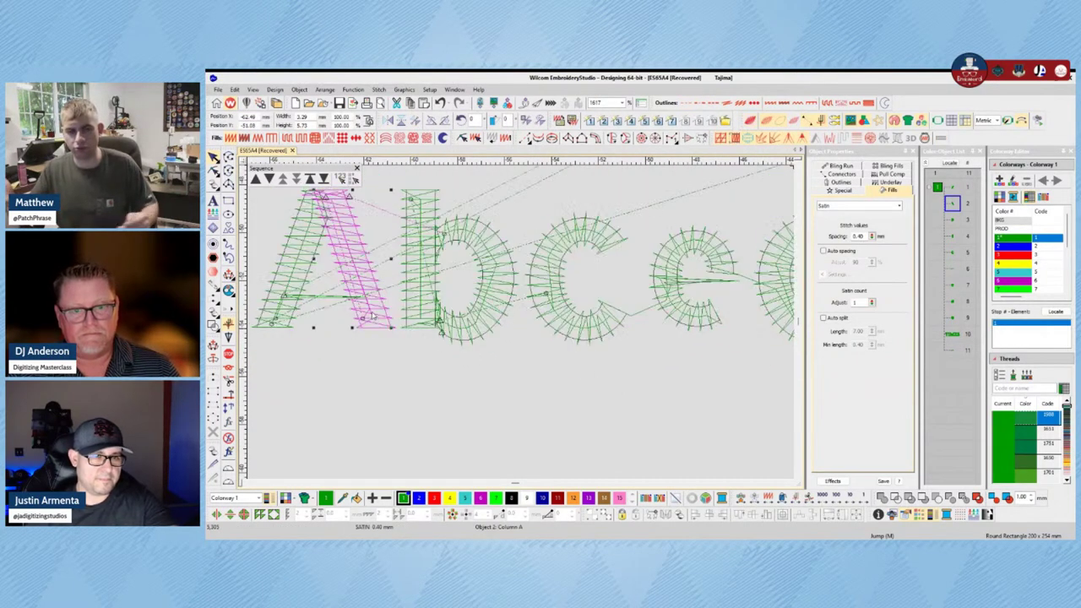
pyautogui.click(848, 178)
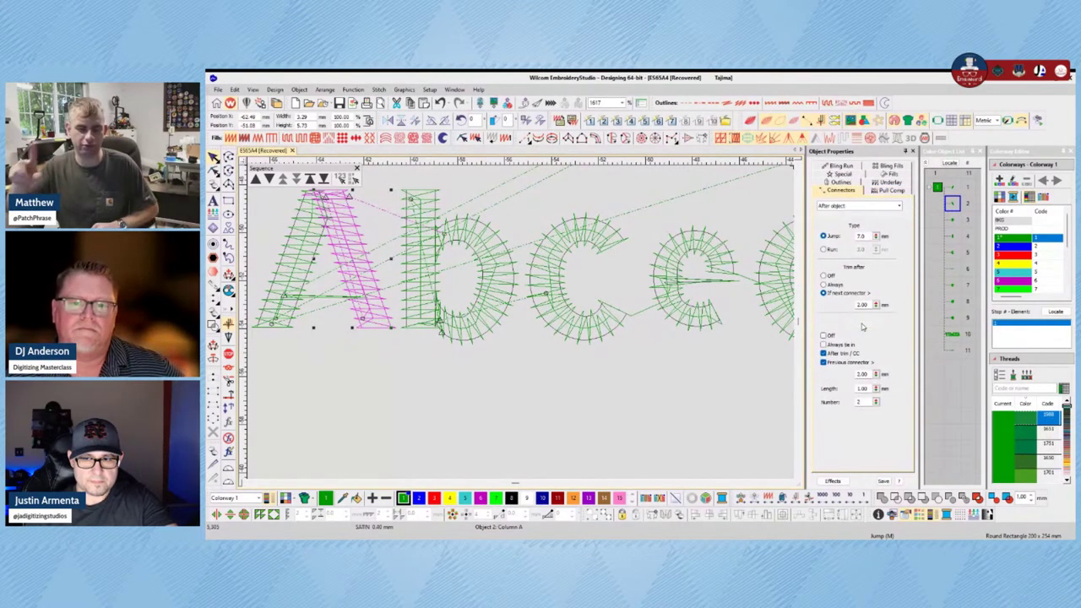
pyautogui.click(861, 324)
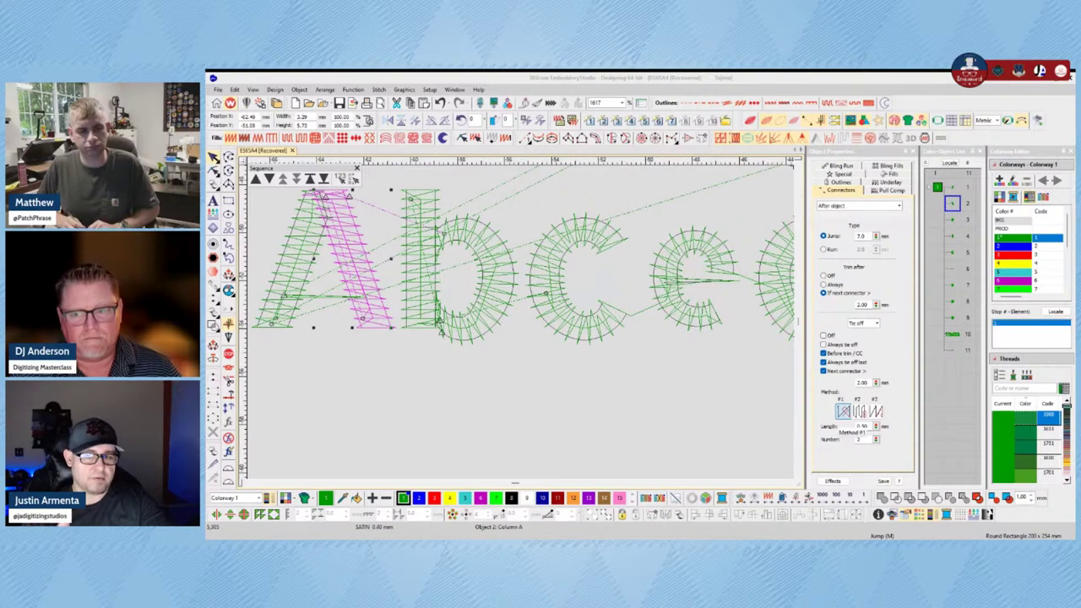
pyautogui.click(881, 413)
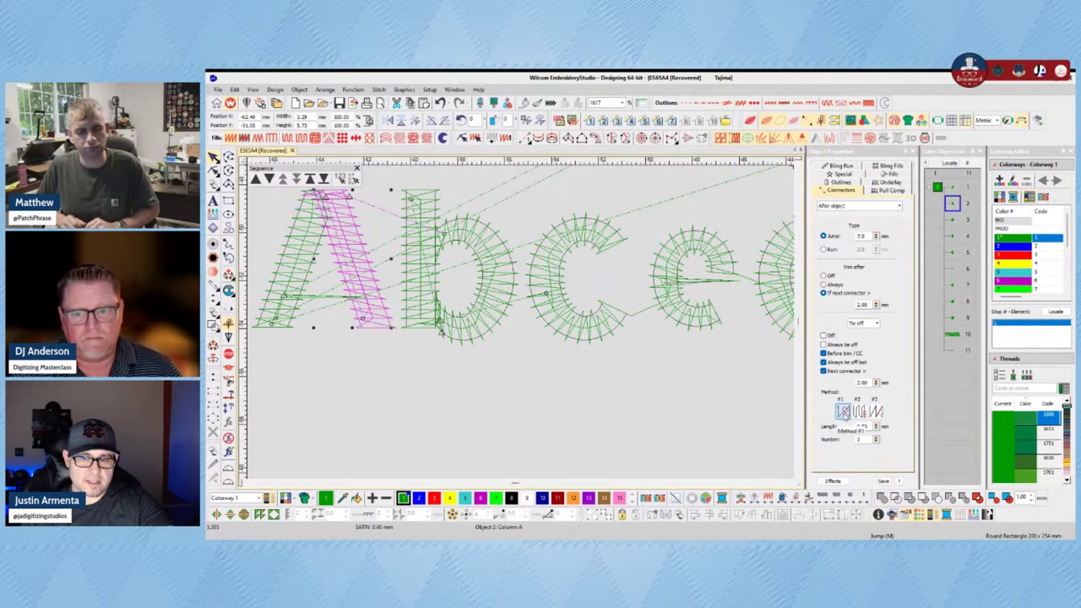
pyautogui.click(842, 415)
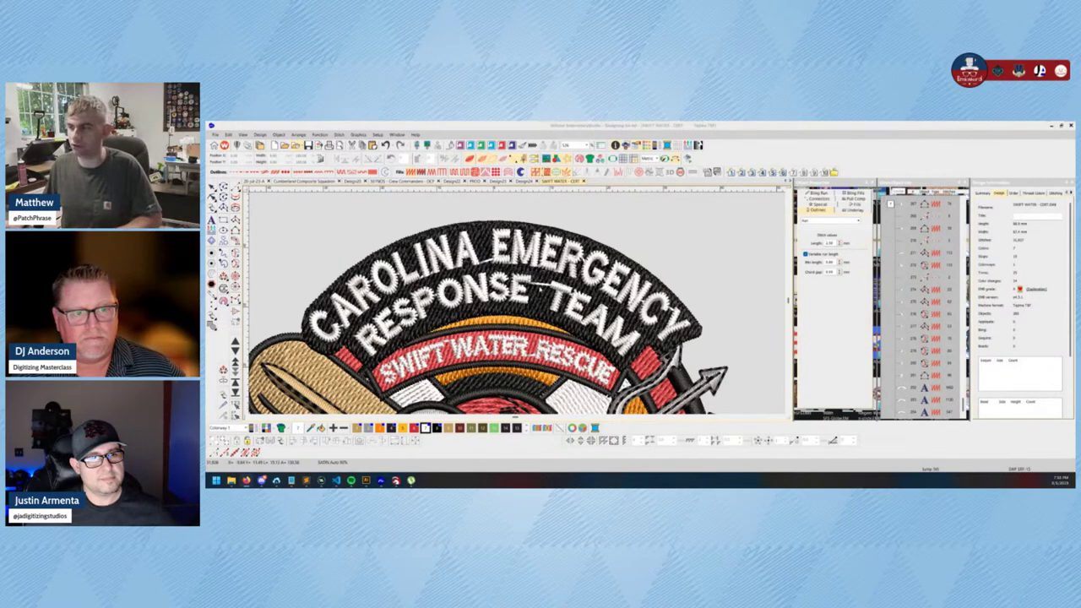
# Step: Try a stitch angle of 0° on the black background fill behind RESPONSE TEAM, with the stitches shown as lines
pyautogui.scroll(4, 518, 310)
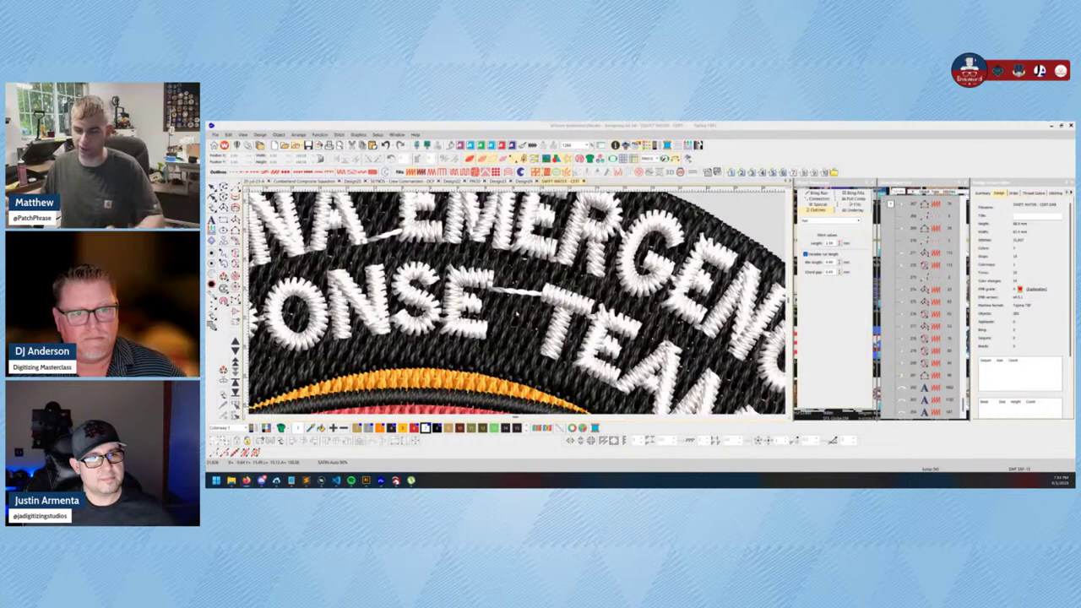
pyautogui.click(512, 314)
pyautogui.press('t')
pyautogui.click(512, 287)
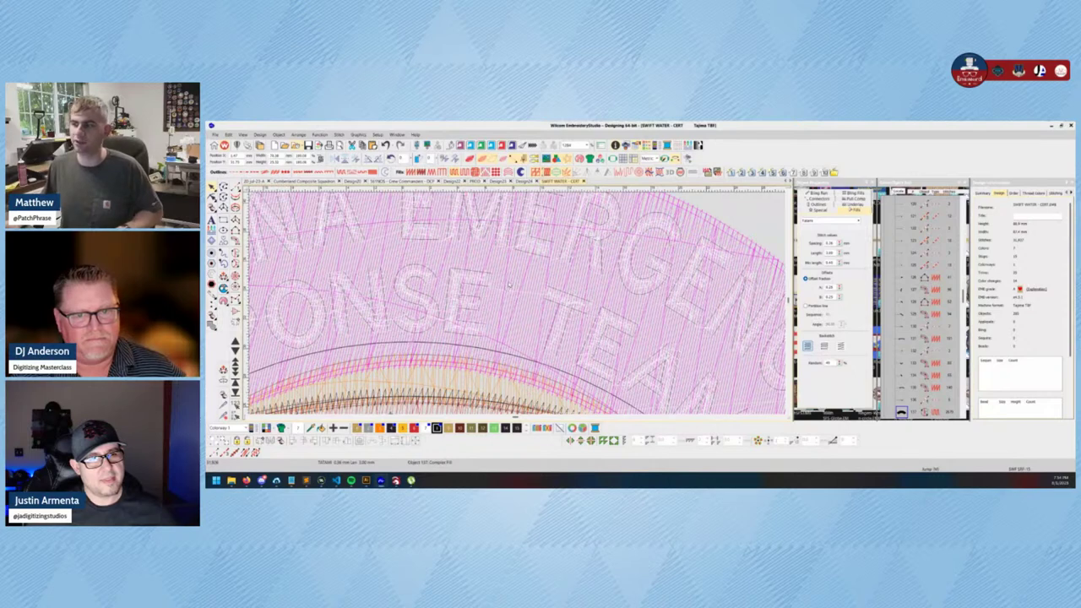
pyautogui.click(826, 210)
pyautogui.write('0')
pyautogui.press('Return')
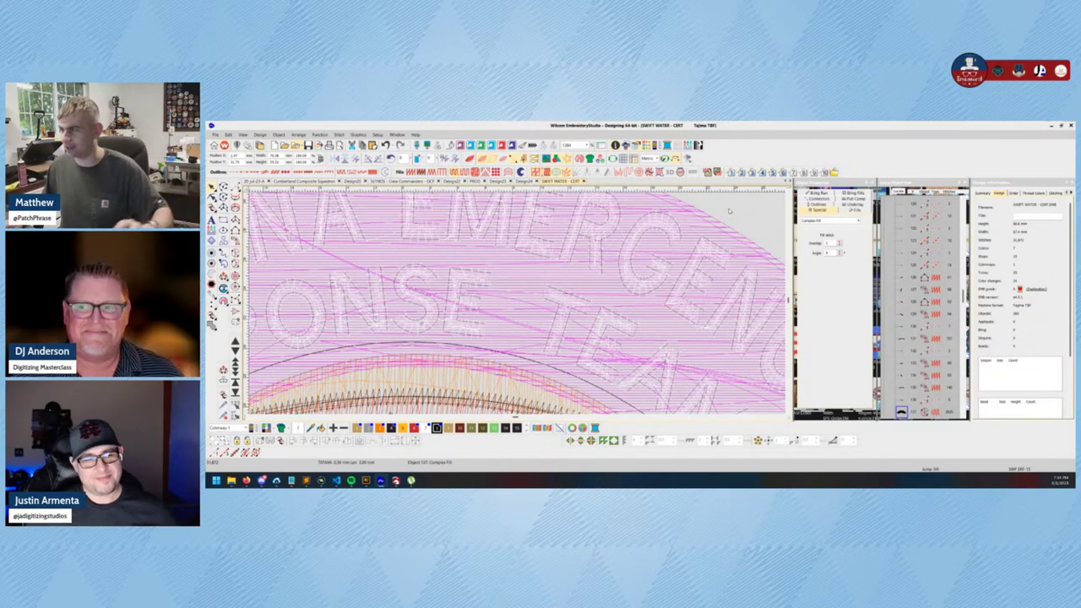
pyautogui.press('Return')
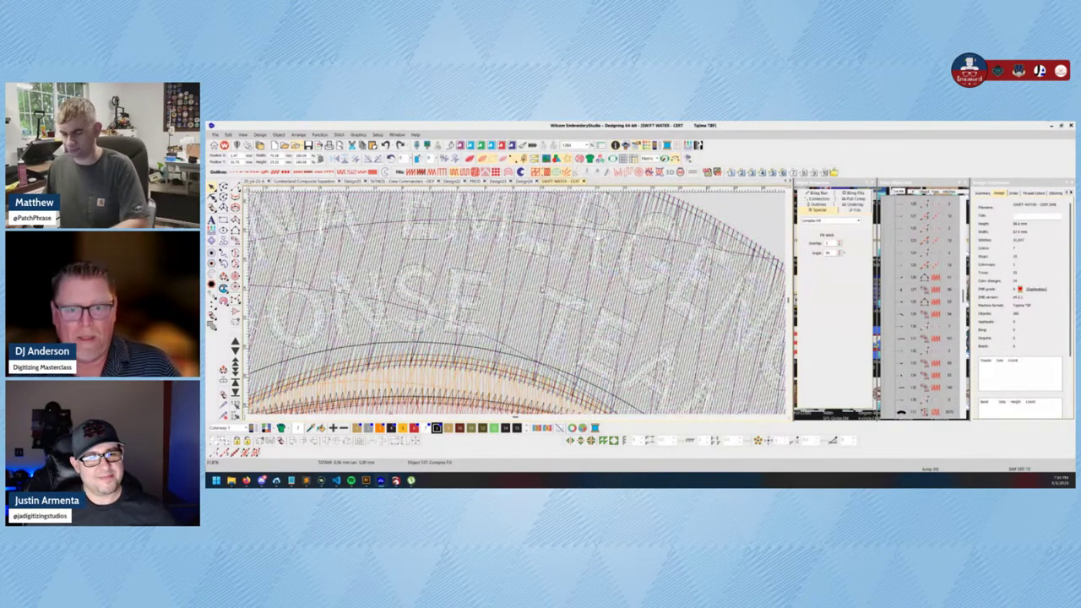
# Step: Return the patch to the realistic stitch view and examine the small SWIFT WATER RESCUE lettering
pyautogui.press('t')
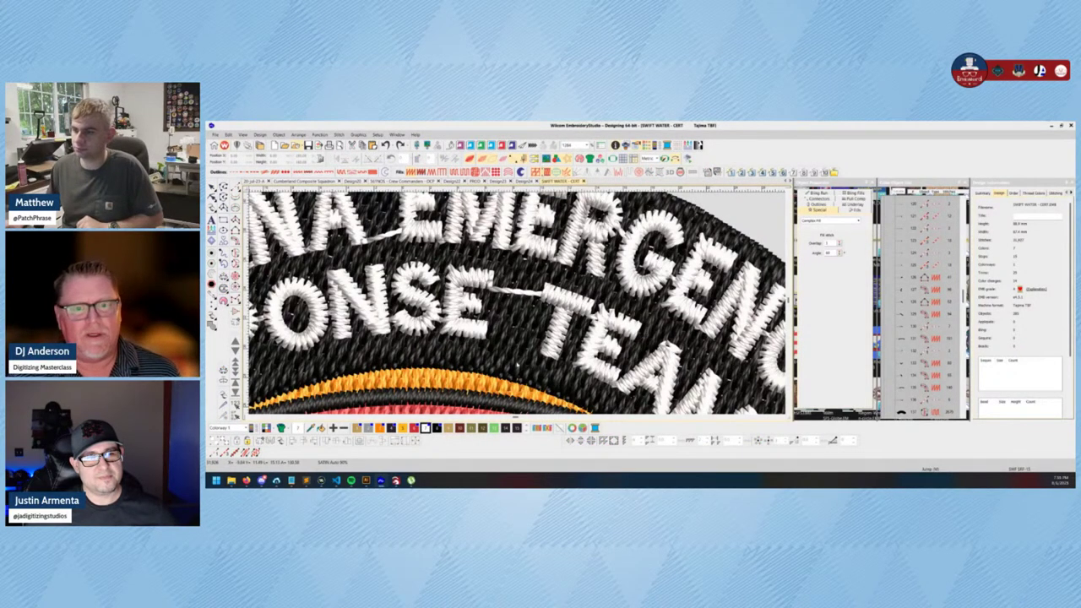
pyautogui.scroll(-2, 516, 303)
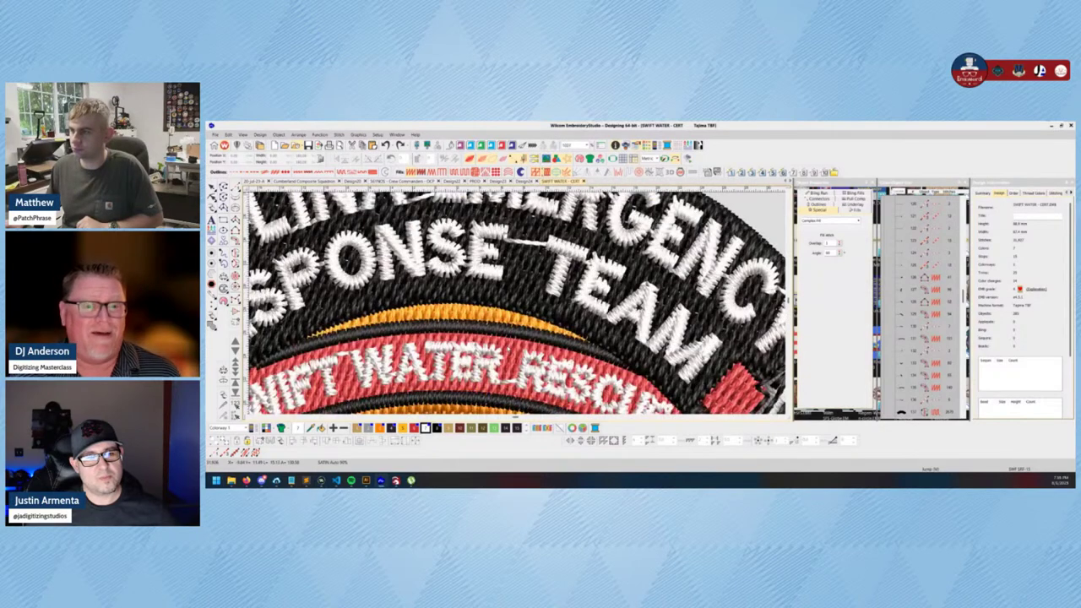
pyautogui.scroll(-2, 517, 302)
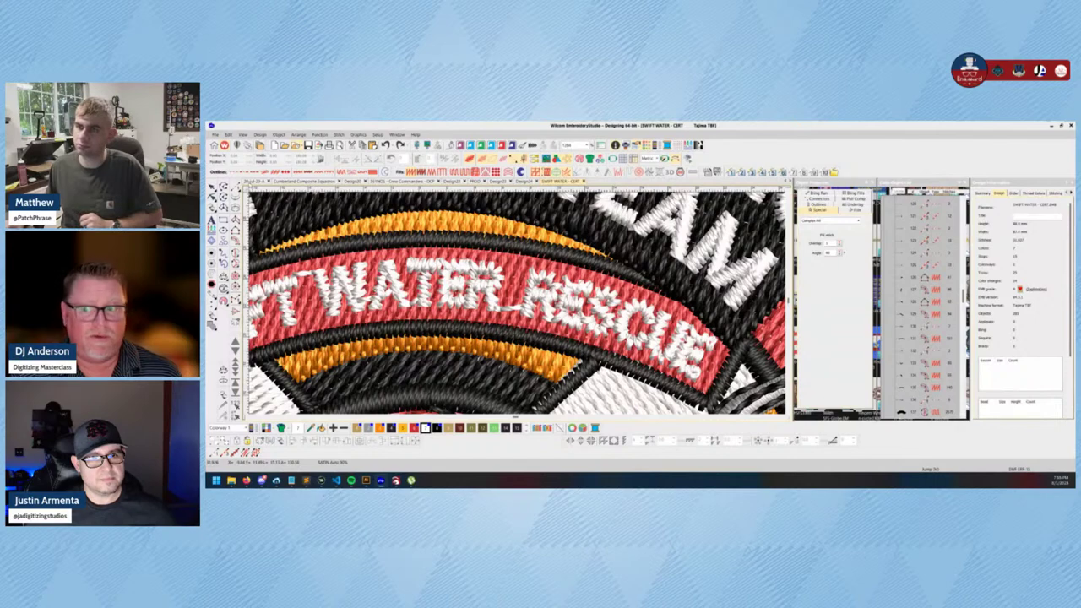
# Step: Switch to the orange name patch sheet and inspect one patch's small lettering and the connecting stitches between letters
pyautogui.hotkey('ctrl', 'Tab')
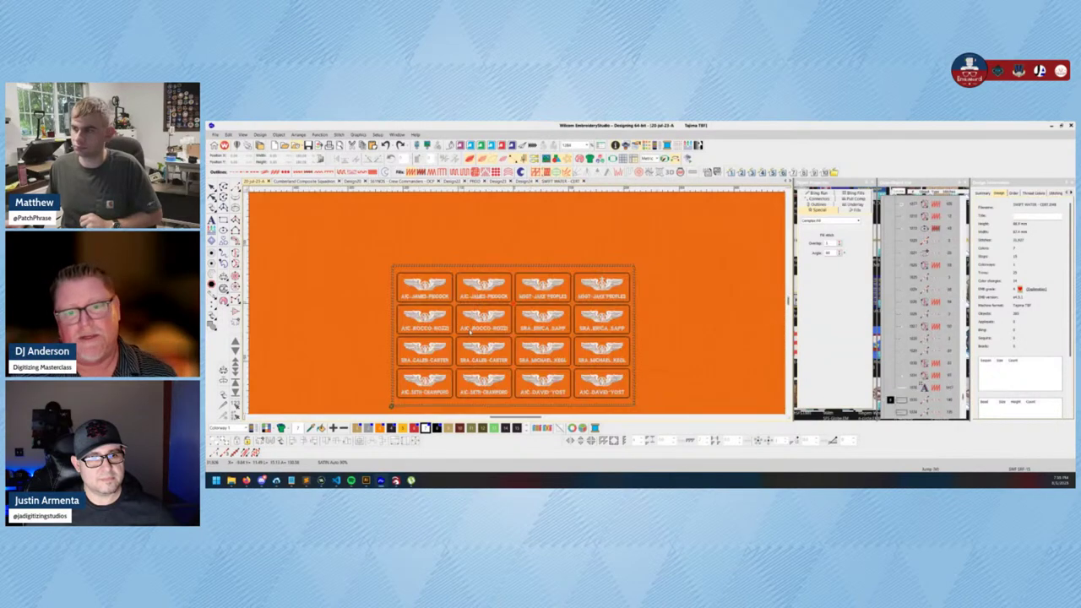
pyautogui.hotkey('ctrl', 'Tab')
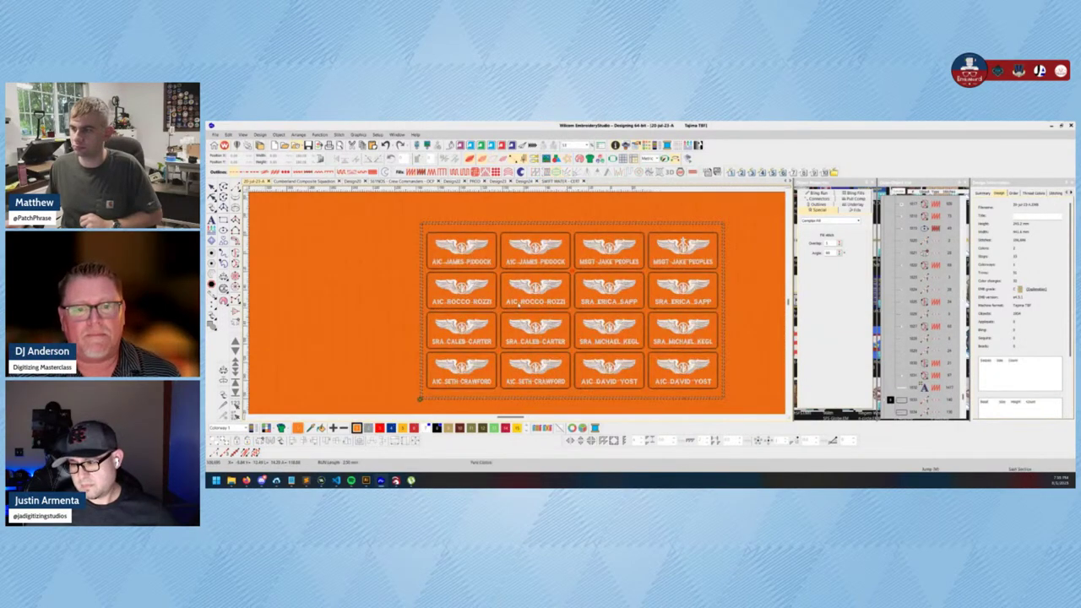
pyautogui.scroll(3, 529, 305)
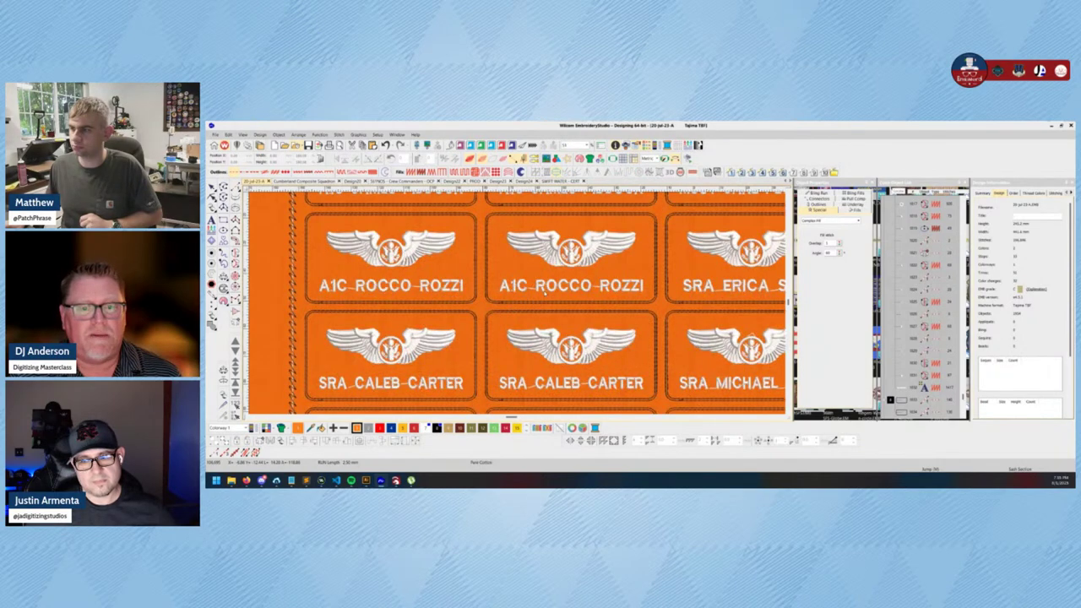
pyautogui.scroll(2, 544, 291)
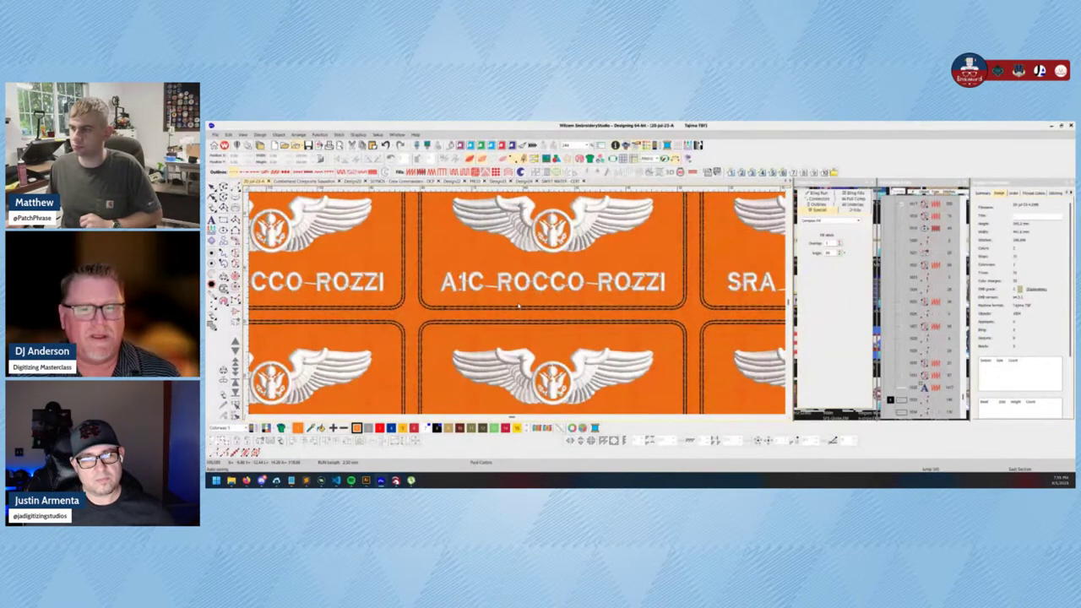
pyautogui.scroll(3, 536, 289)
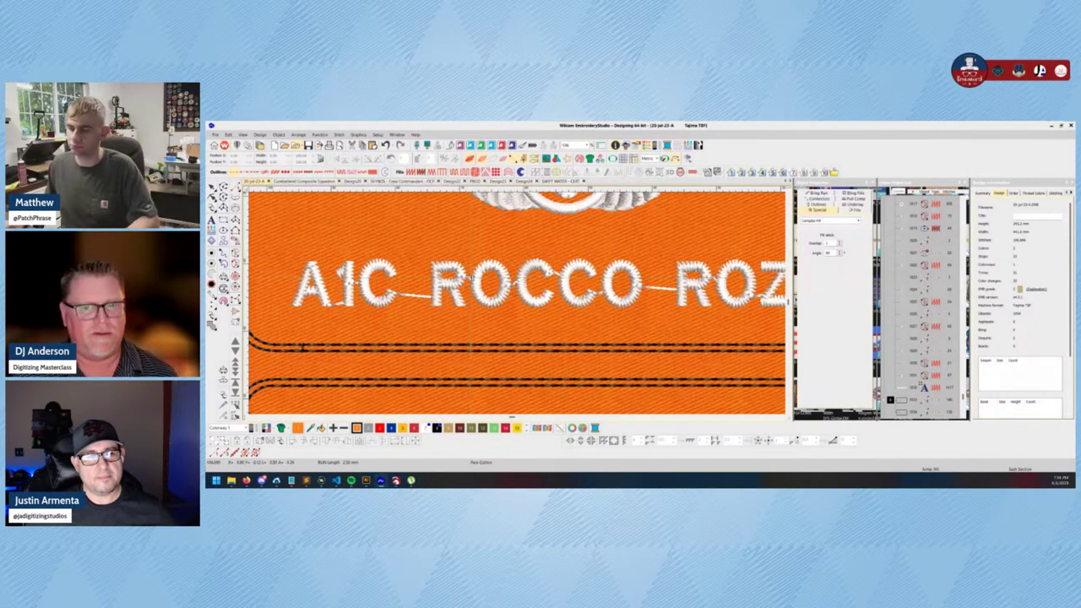
pyautogui.moveTo(494, 287); pyautogui.dragTo(426, 312)
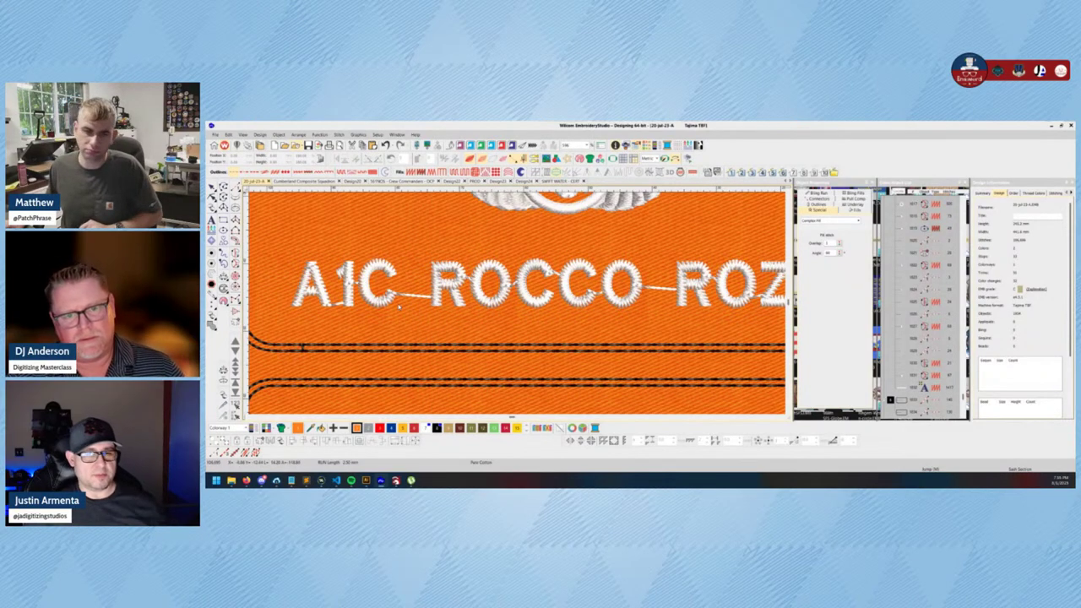
pyautogui.scroll(-2, 399, 307)
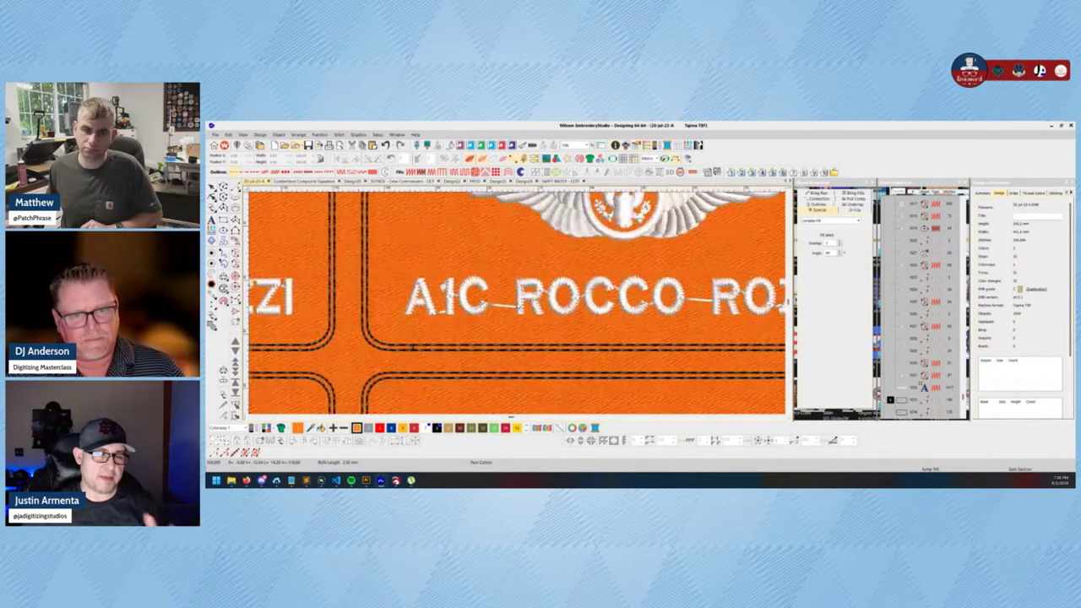
# Step: Return to the SWIFT WATER design and select the SWIFT WATER RESCUE lettering to show its properties
pyautogui.click(559, 181)
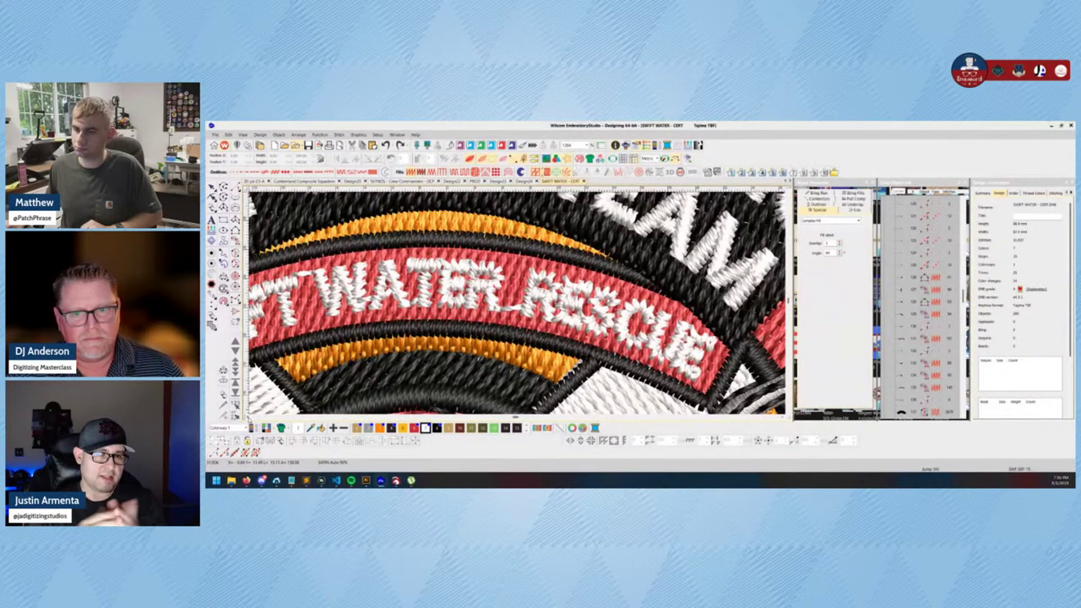
pyautogui.click(250, 418)
pyautogui.click(250, 418)
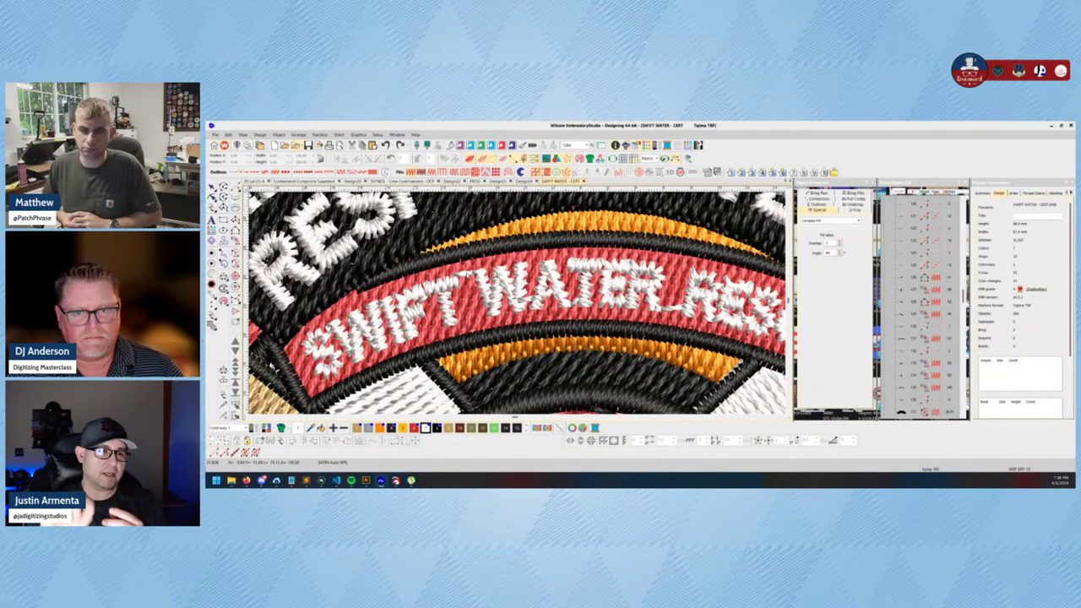
pyautogui.click(901, 412)
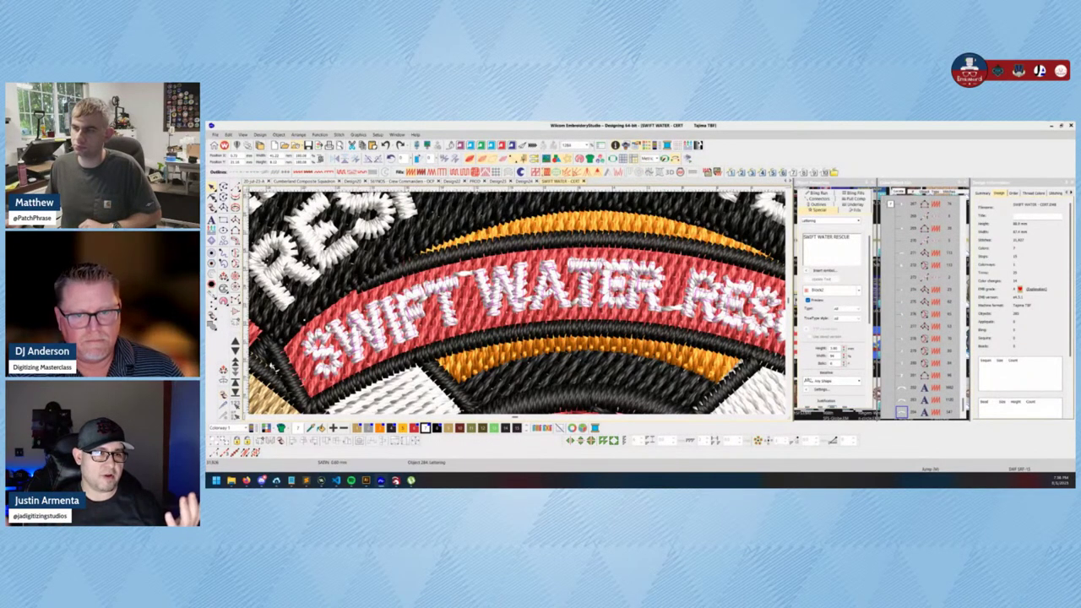
# Step: Try separating the SWIFT WATER RESCUE lettering by word and digitizing a short connecting run stitch between SWIFT and WATER
pyautogui.scroll(1, 515, 301)
pyautogui.scroll(1, 515, 302)
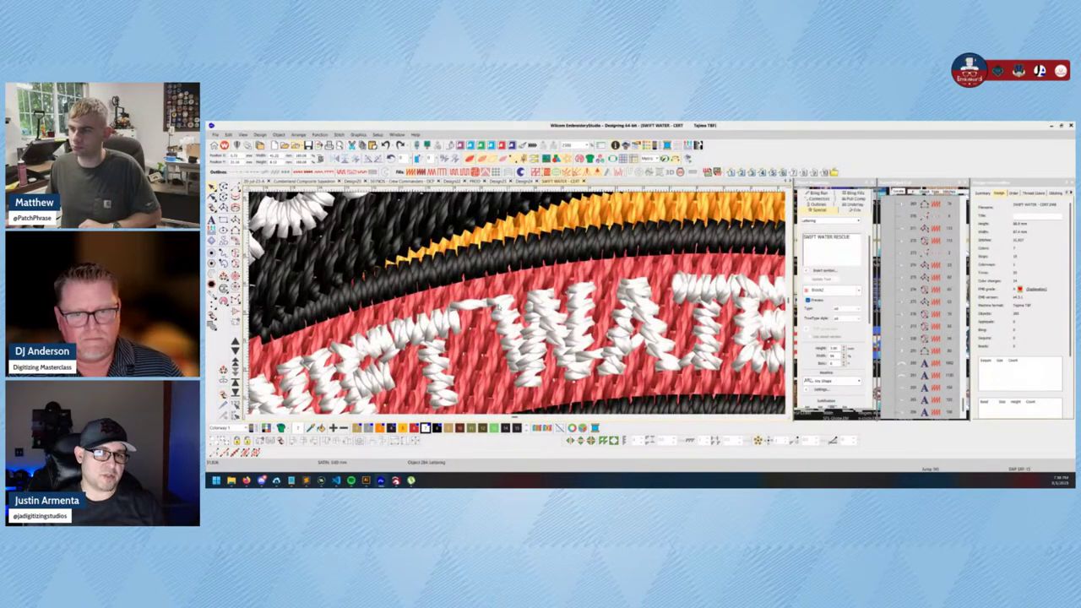
pyautogui.press('Escape')
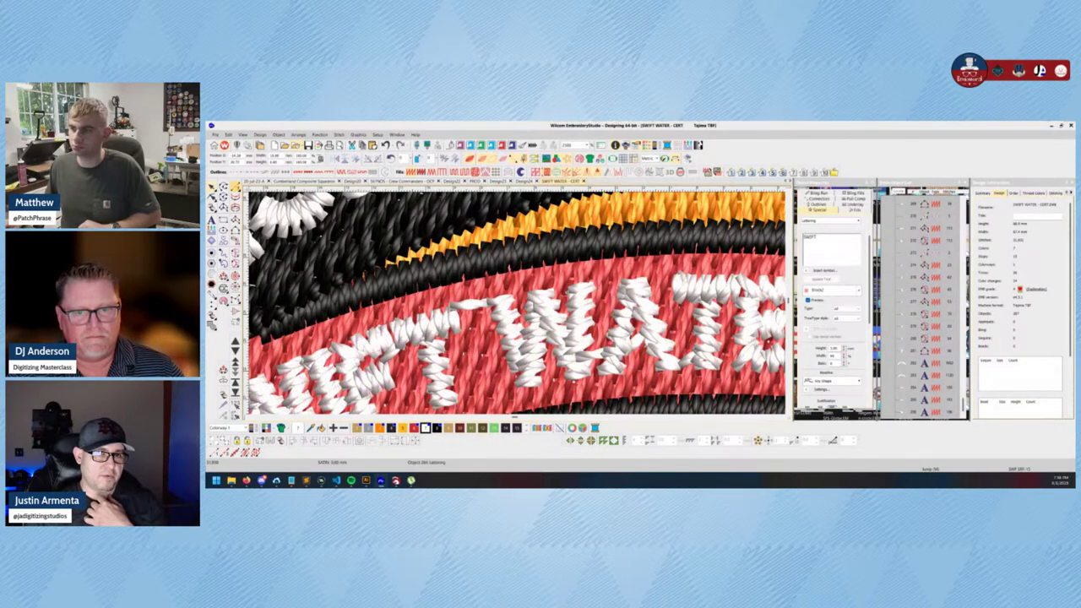
pyautogui.click(236, 188)
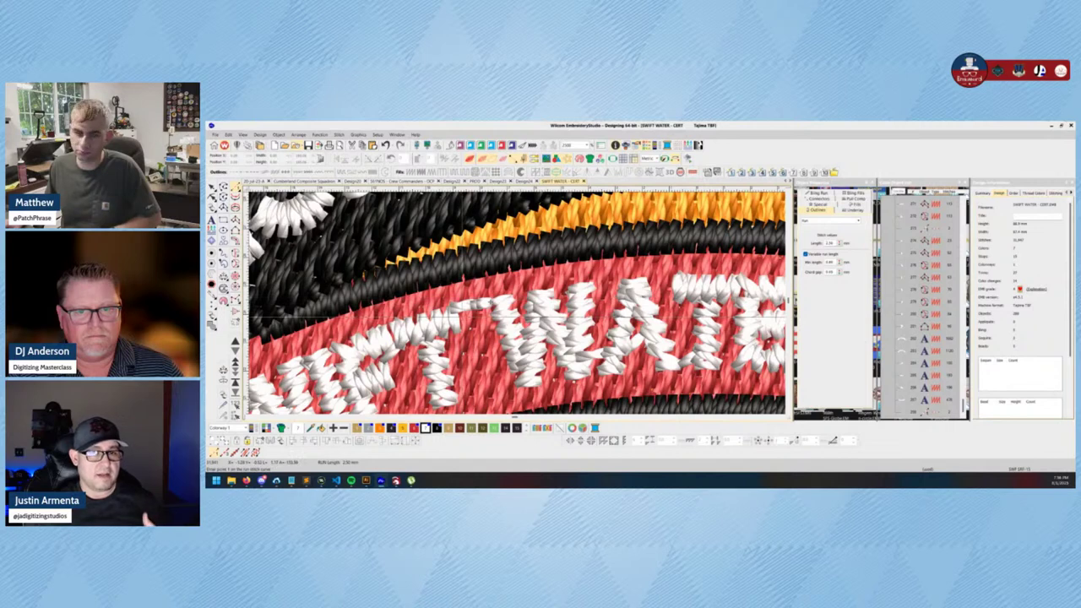
pyautogui.click(463, 304)
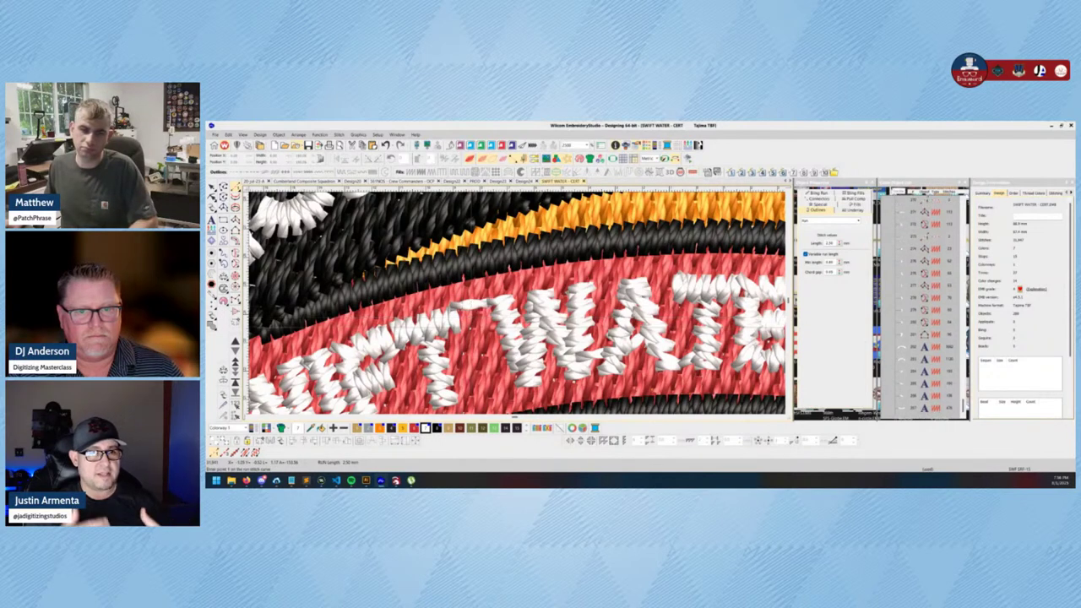
pyautogui.click(471, 328)
pyautogui.press('Return')
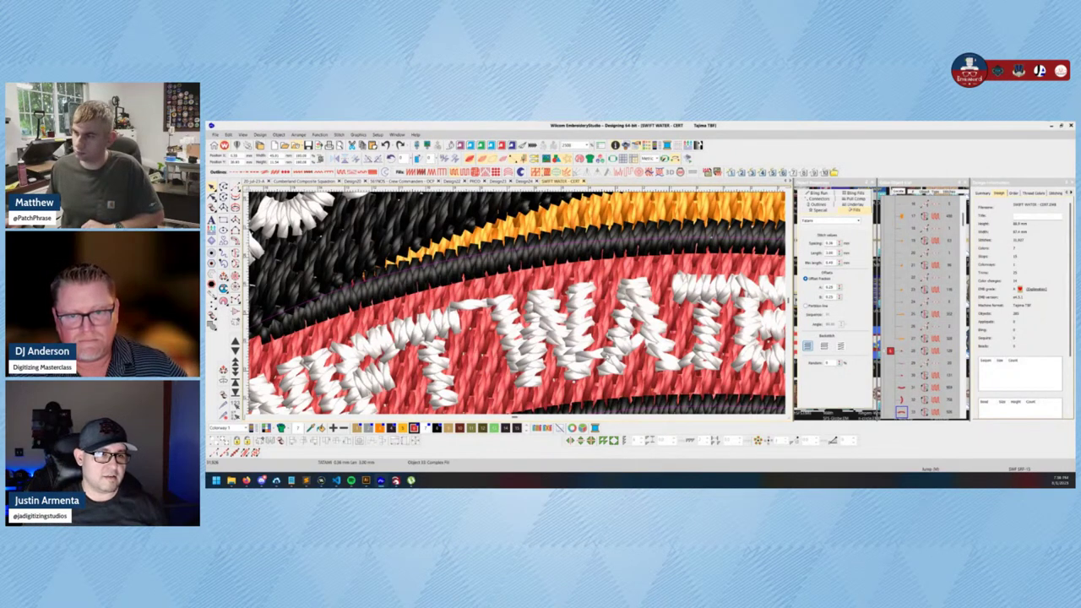
pyautogui.scroll(-2, 514, 301)
pyautogui.scroll(-2, 514, 301)
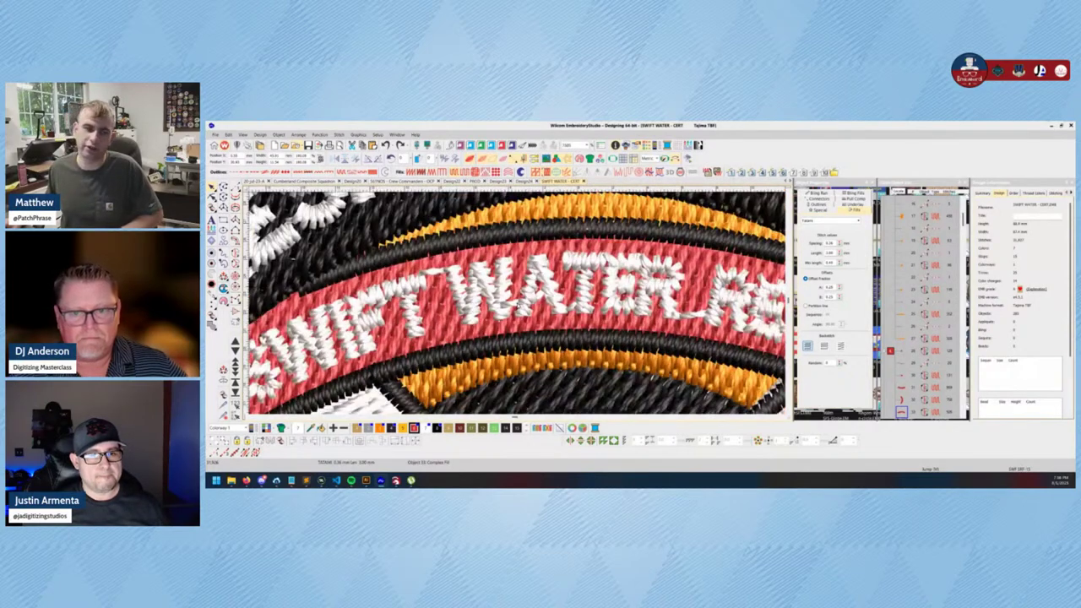